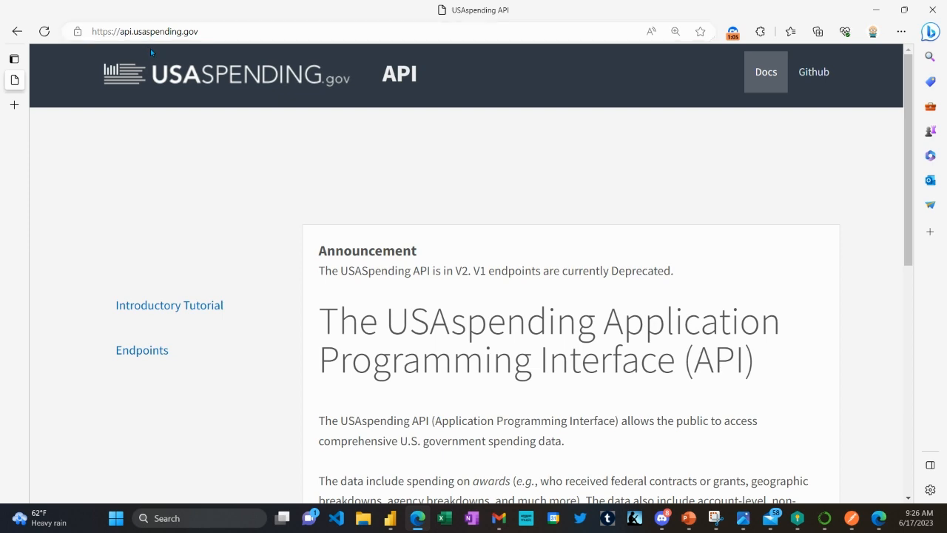
Step: Open the API's Endpoints documentation page and browse the list of available endpoints
scroll(404, 232, "down", 5)
scroll(404, 233, "up", 5)
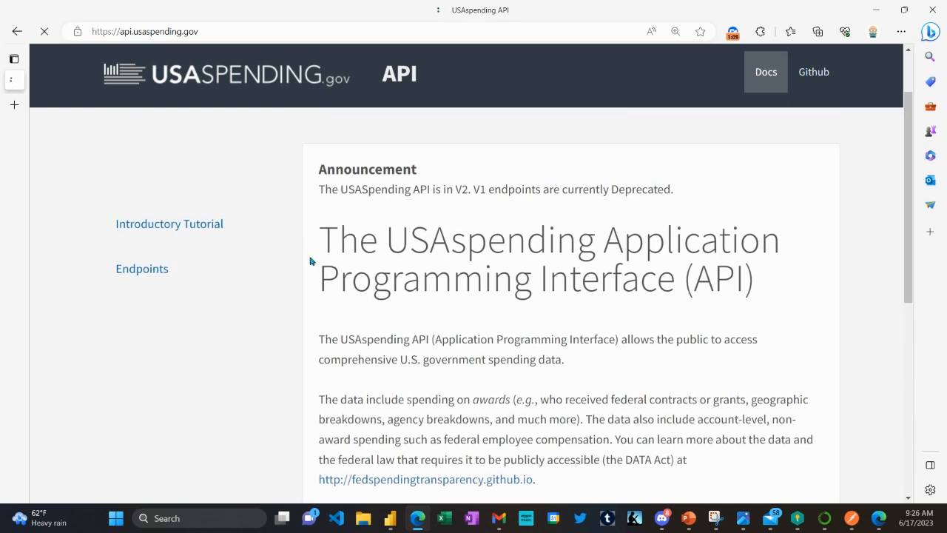
left_click(170, 270)
scroll(465, 297, "down", 5)
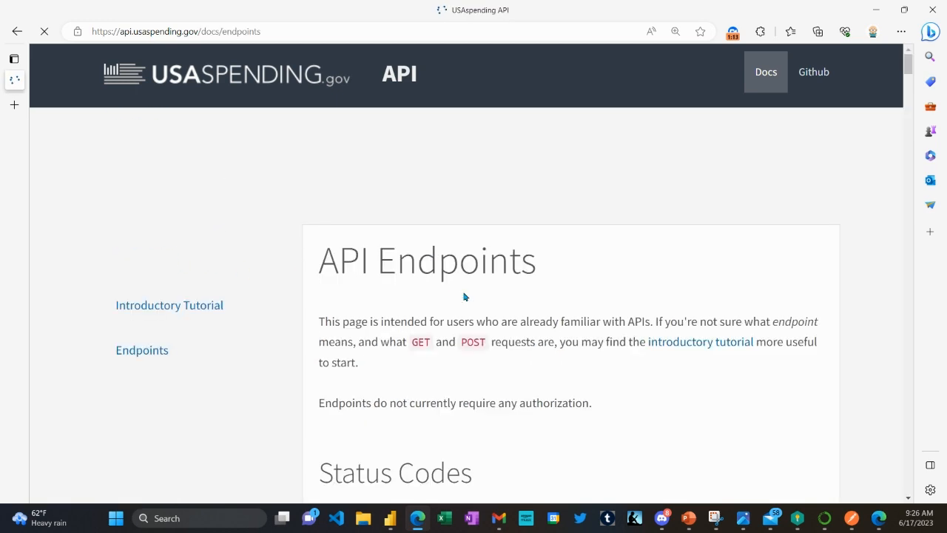
scroll(450, 285, "down", 10)
scroll(449, 287, "down", 8)
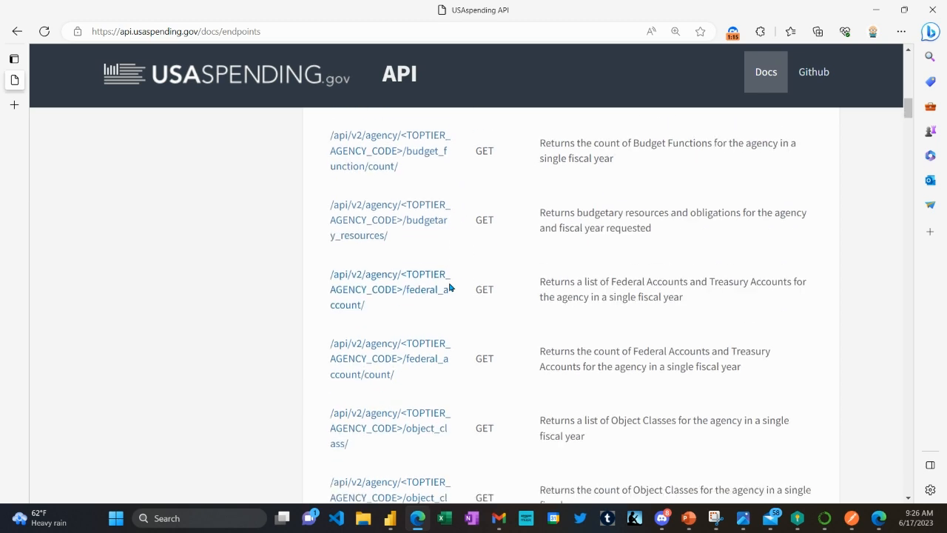
scroll(449, 286, "down", 4)
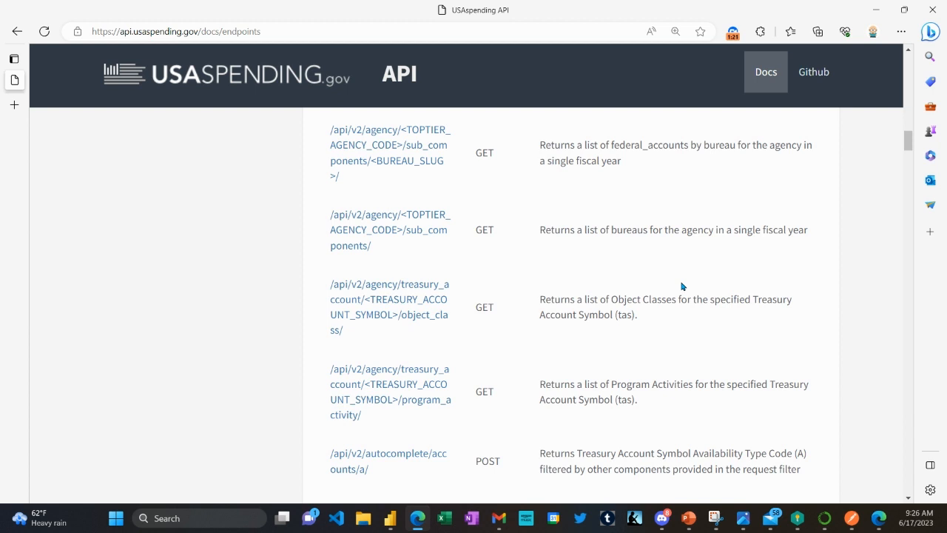
Step: Search the endpoints page for "references" and step through the matches to the /api/v2/references/toptier_agencies/ entry
key("ctrl+f")
type("refe")
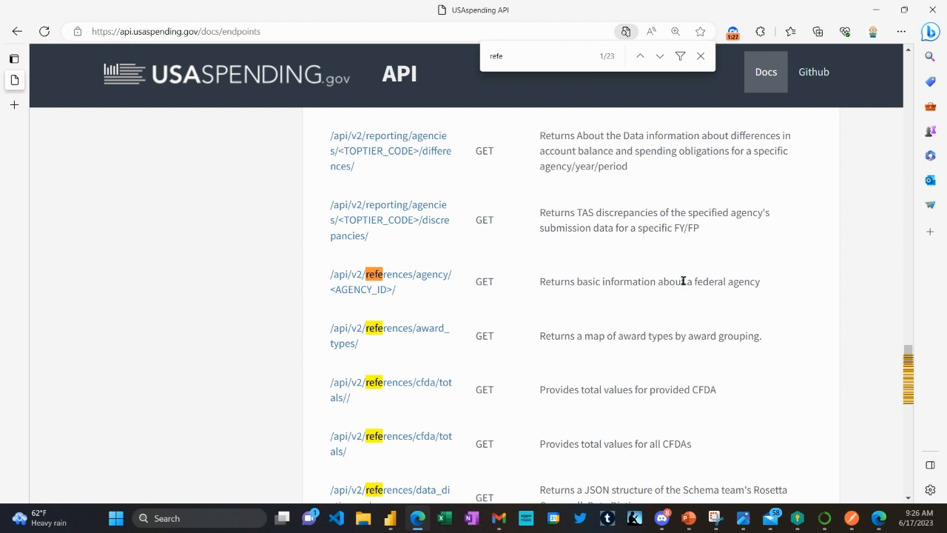
type("rences")
key("Return")
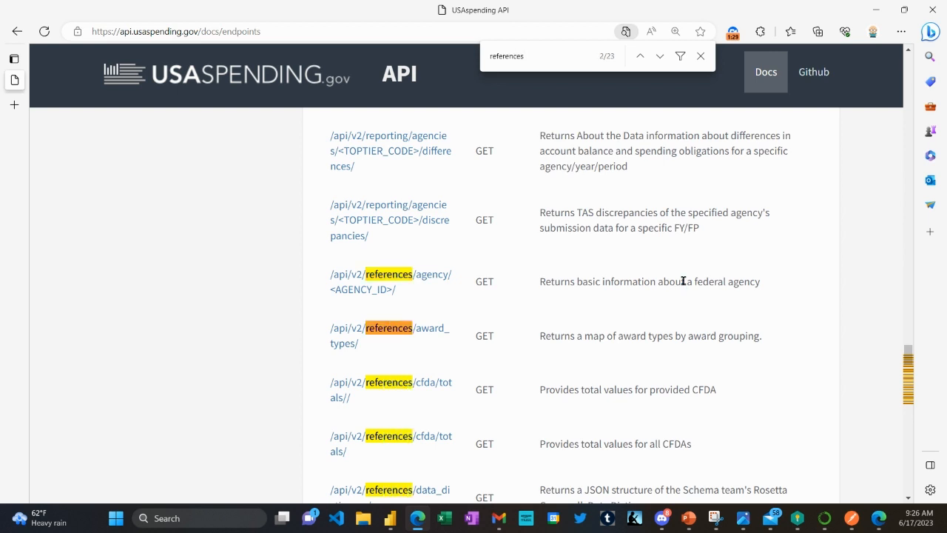
key("Return")
key("Return")
key("Return")
key("Return")
key("Return")
key("Return")
key("Return")
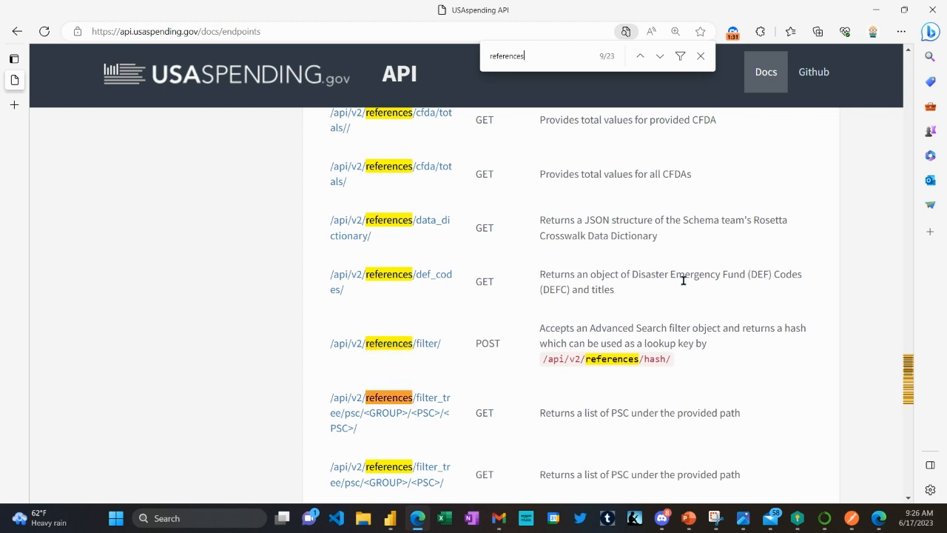
key("Return")
key("Return")
key("Return")
key("Return")
key("Return")
key("Return")
key("Return")
key("Return")
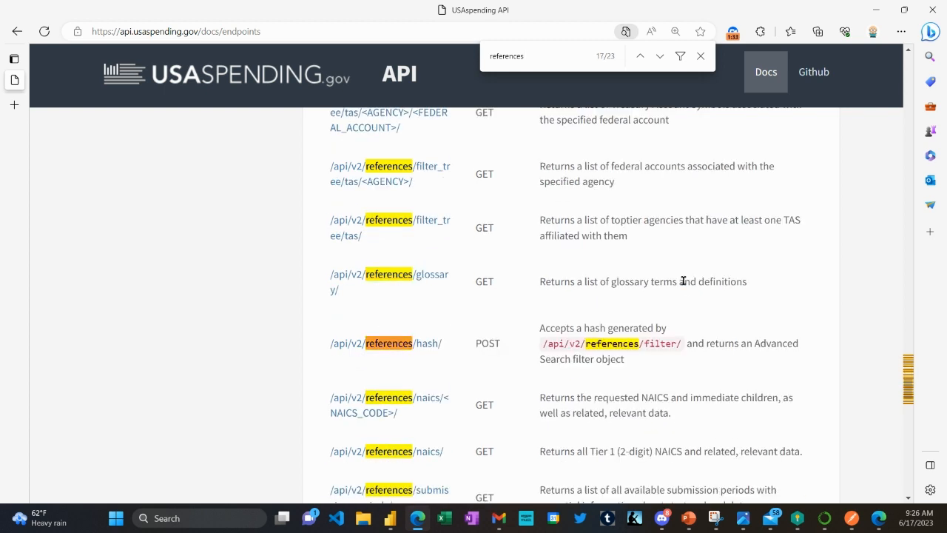
key("Return")
key("Return")
key("Return")
key("Return")
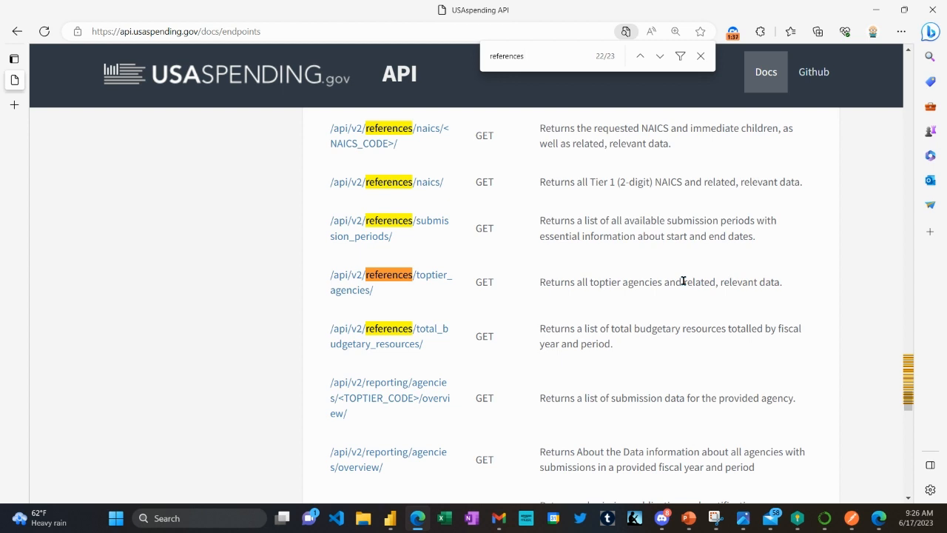
Step: Open the toptier_agencies endpoint page and look through the fields of its JSON response
left_click(432, 287)
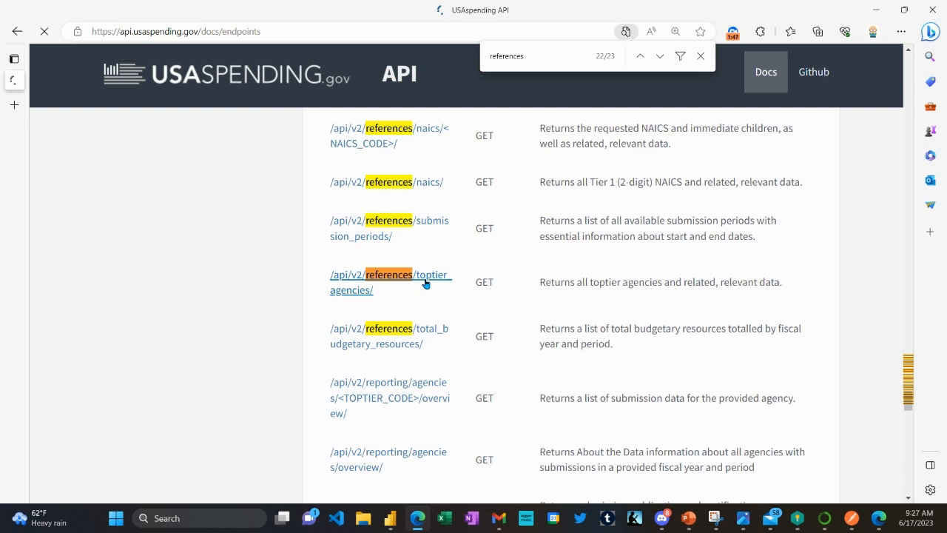
left_click(700, 57)
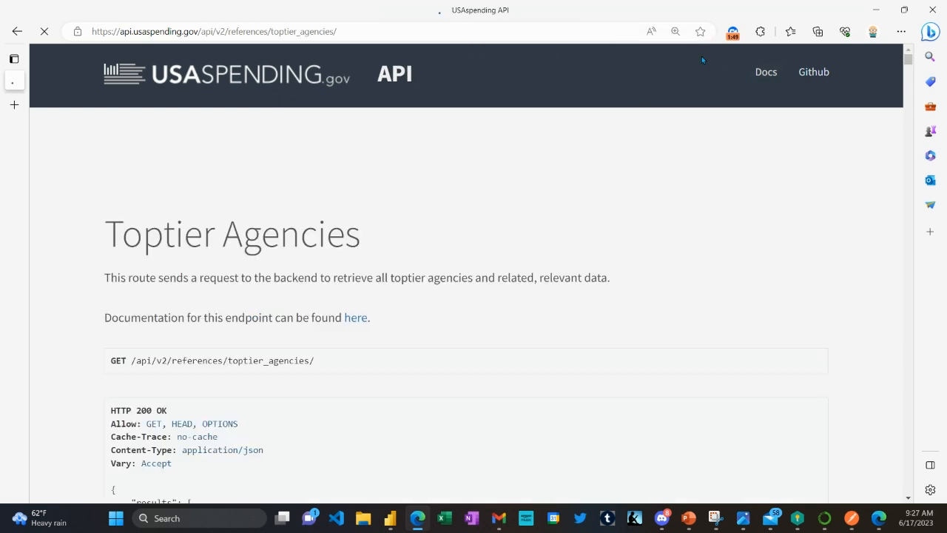
scroll(531, 175, "down", 3)
scroll(530, 176, "down", 4)
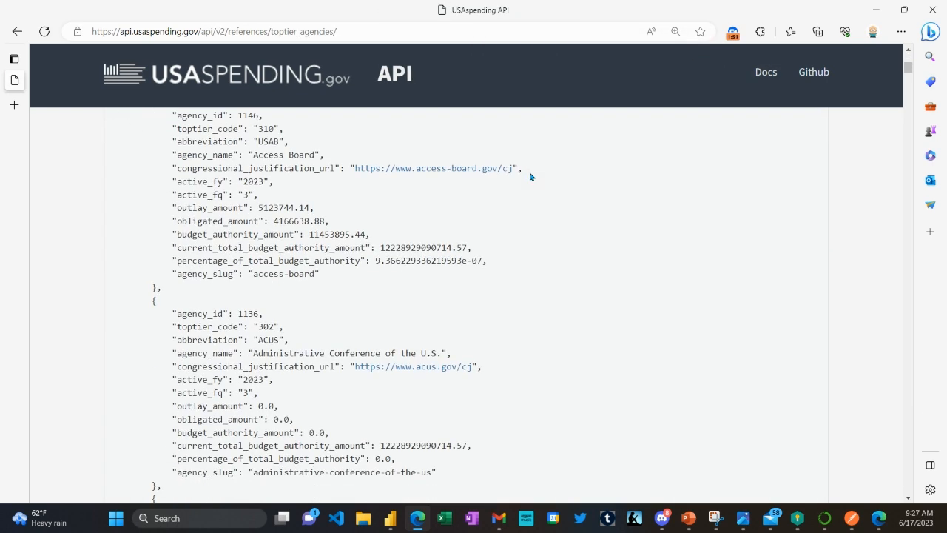
scroll(530, 177, "up", 4)
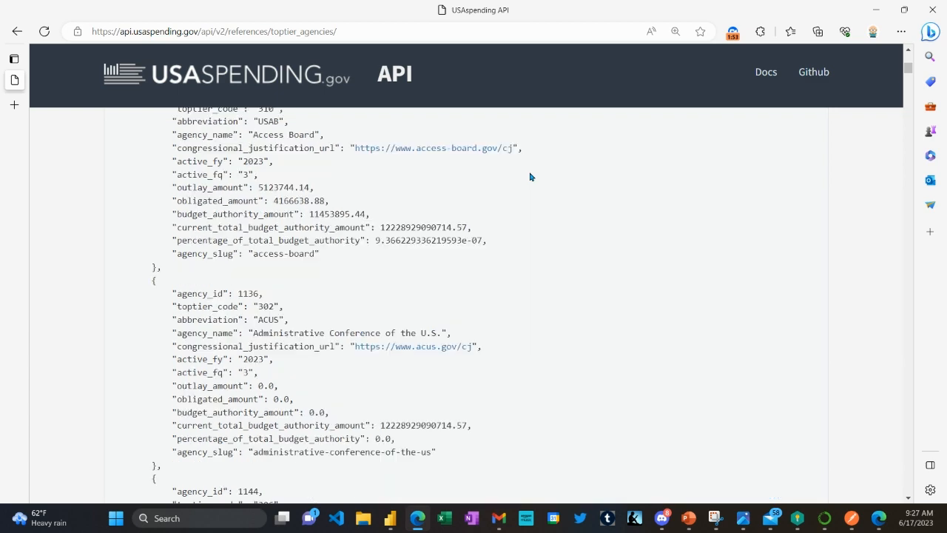
scroll(530, 177, "up", 2)
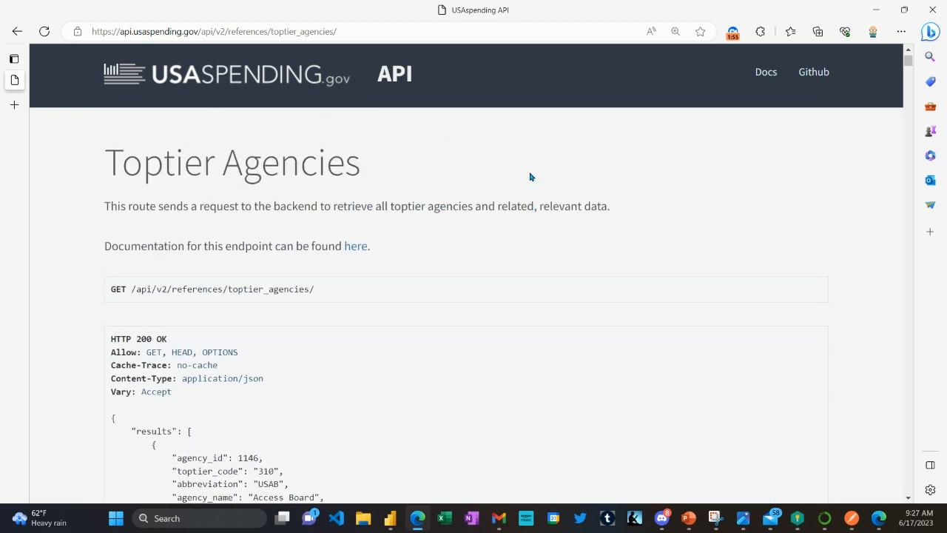
Step: Copy the Toptier Agencies page's full URL and switch to Power Query Editor in a maximized window
left_click(355, 31)
right_click(311, 34)
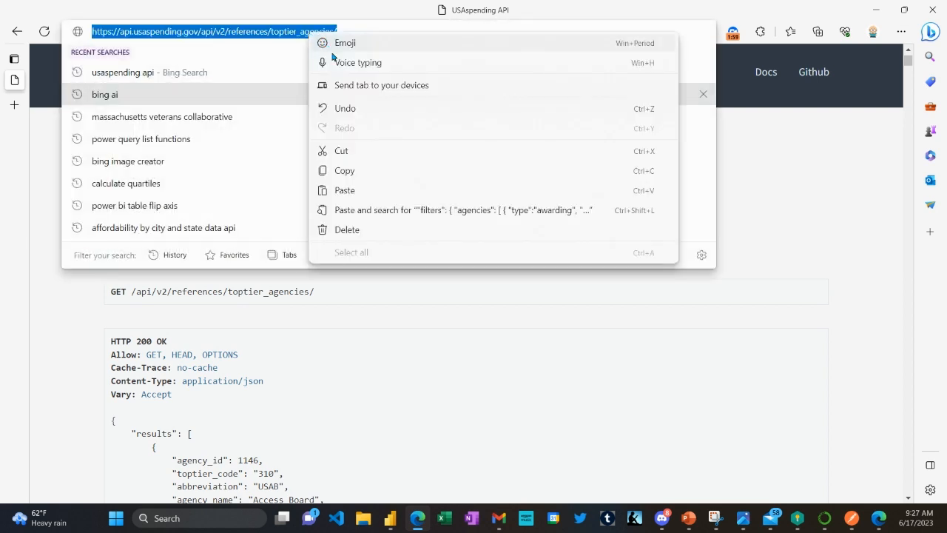
left_click(345, 170)
left_click(390, 518)
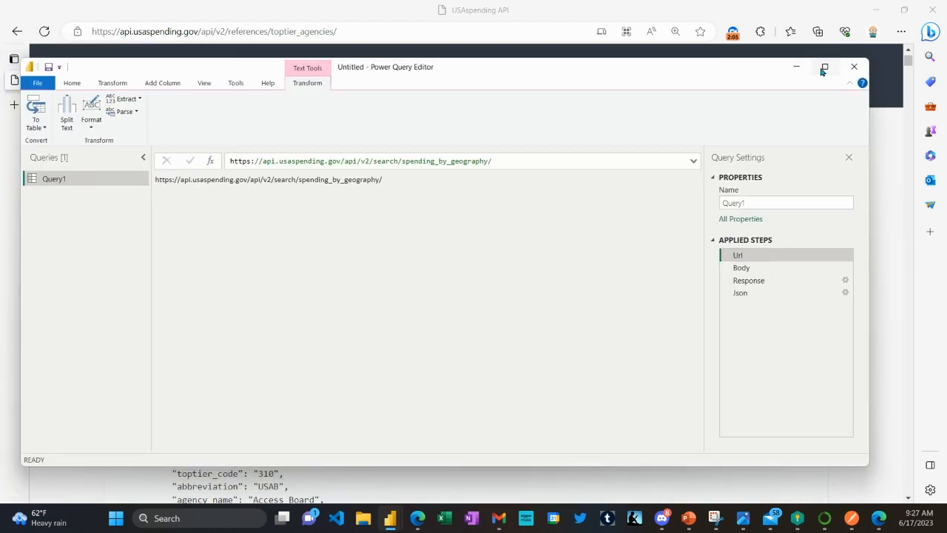
left_click(823, 68)
left_click(51, 21)
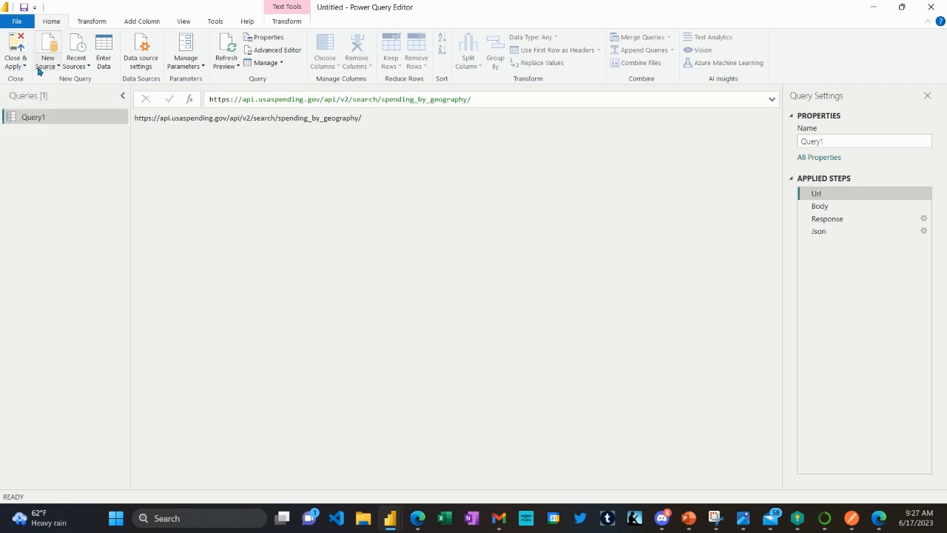
left_click(47, 62)
left_click(62, 212)
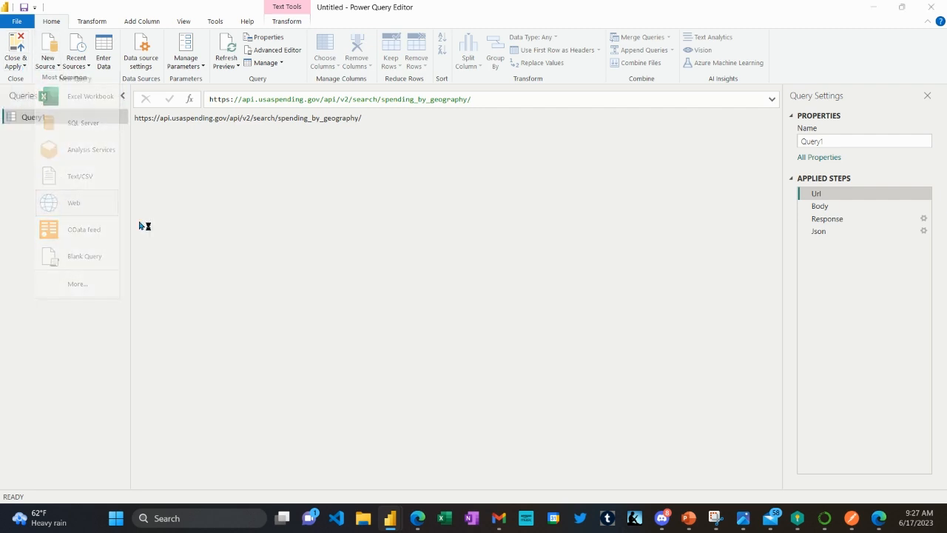
right_click(316, 255)
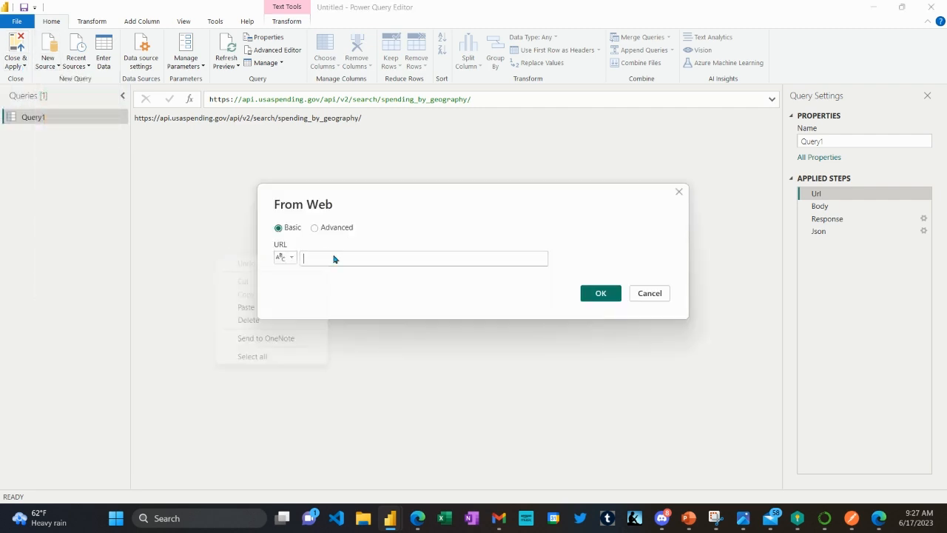
left_click(279, 311)
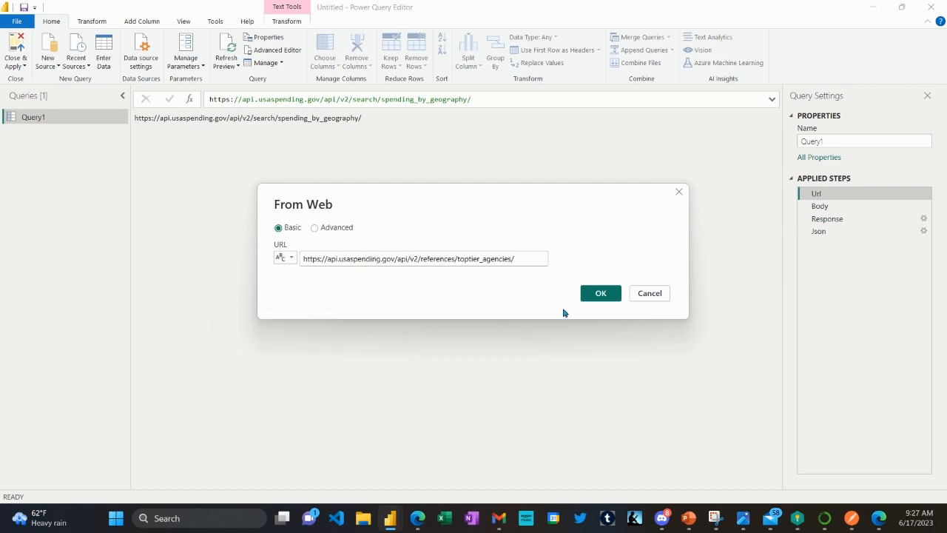
left_click(597, 296)
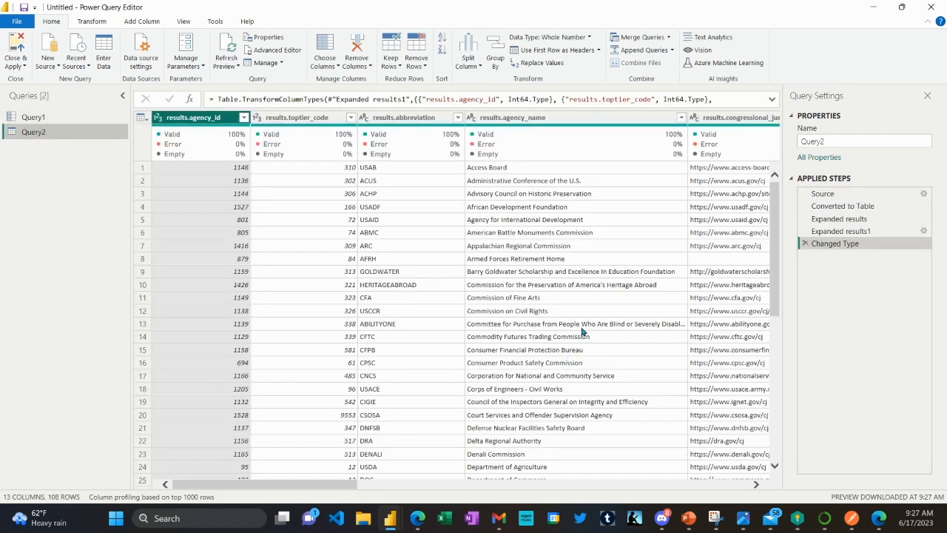
Step: Change the results.toptier_code column's data type to Text, replacing the current type conversion
scroll(586, 326, "down", 10)
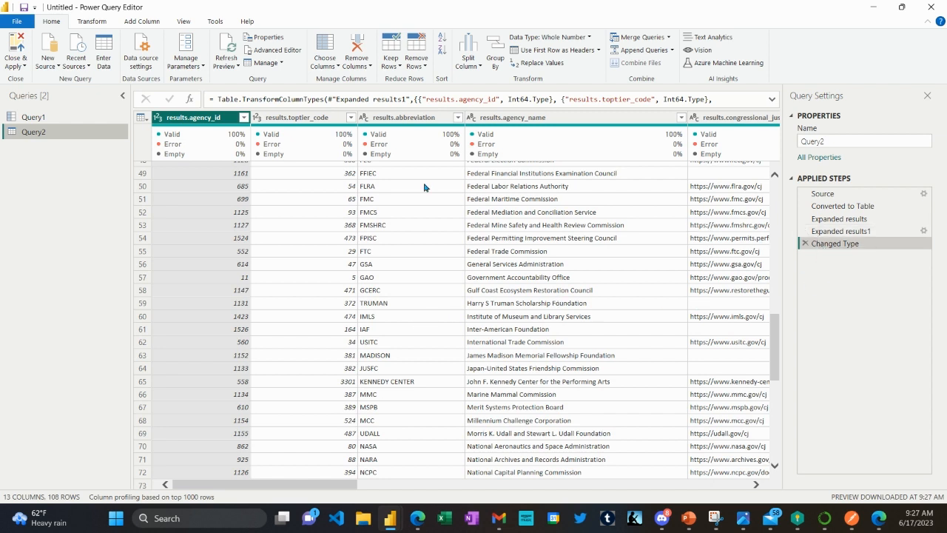
left_click(258, 121)
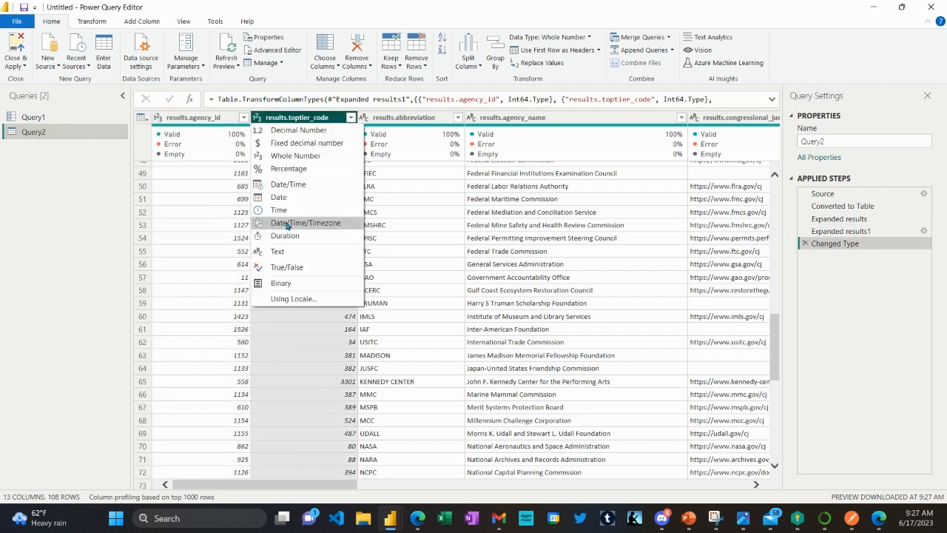
left_click(288, 254)
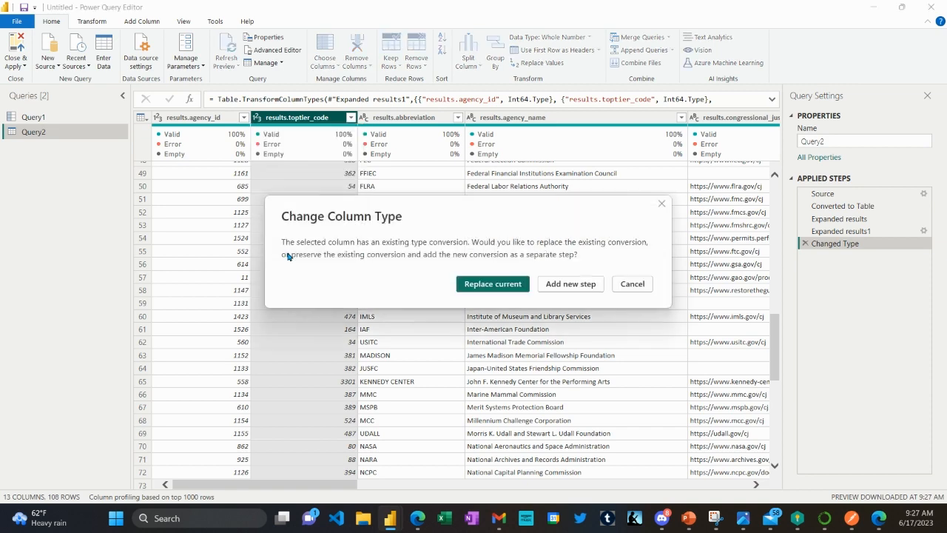
left_click(490, 287)
Step: Change the results.agency_id column's data type to Text, replacing the current conversion, and look over the agency rows
left_click(158, 118)
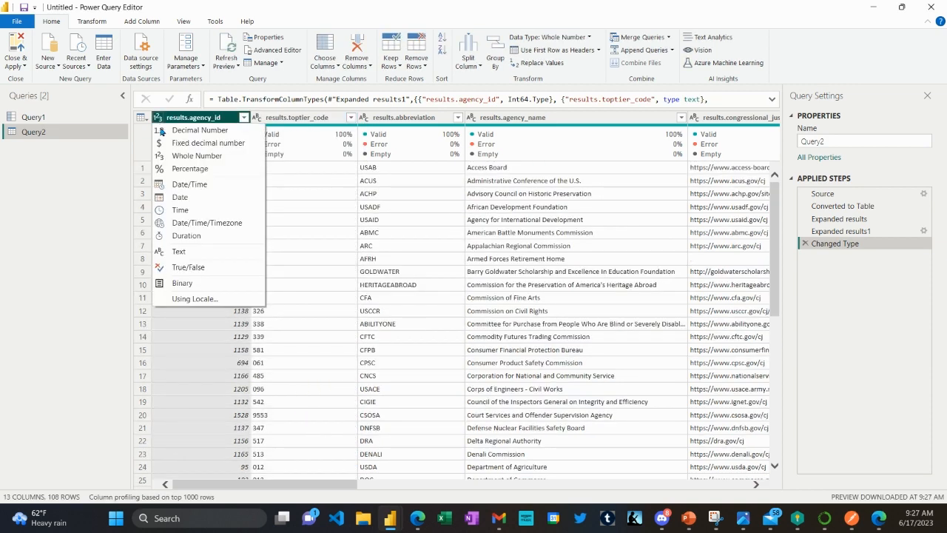
left_click(181, 252)
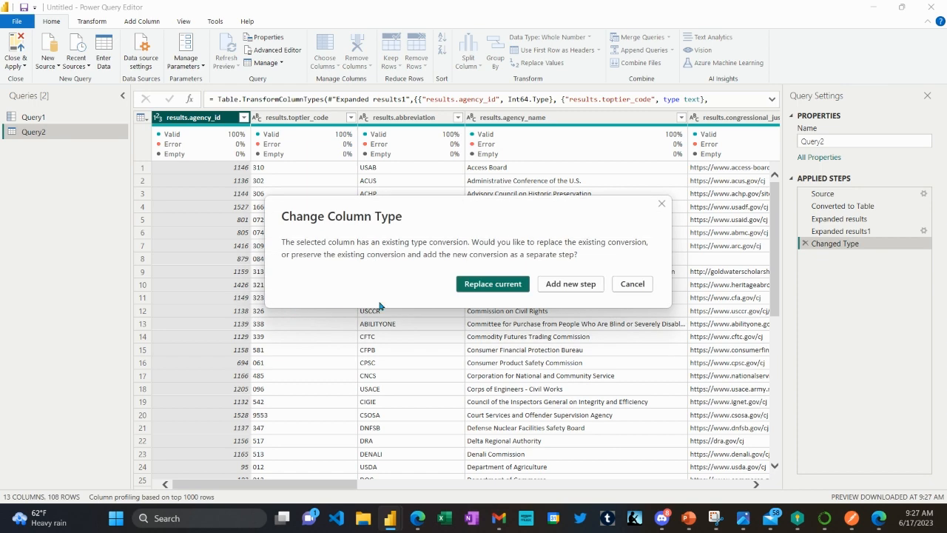
left_click(474, 283)
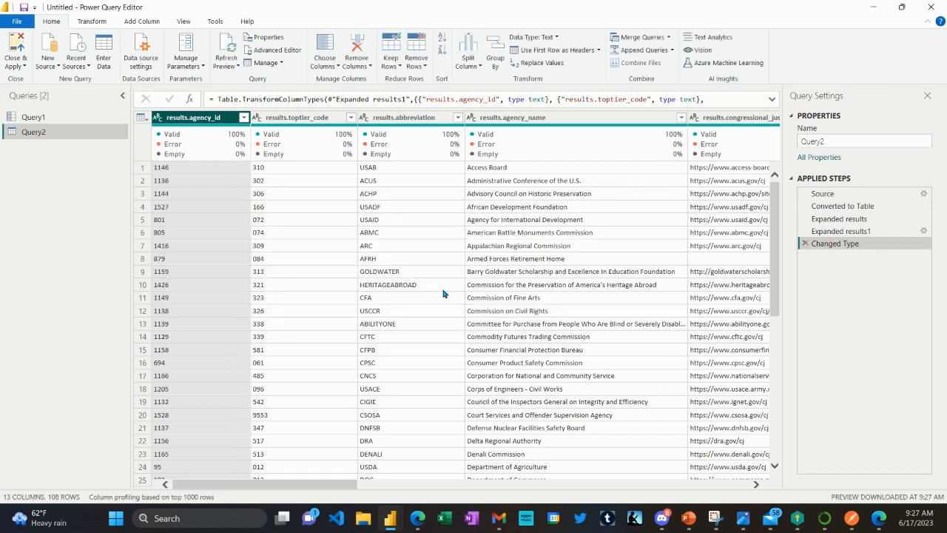
scroll(365, 309, "down", 6)
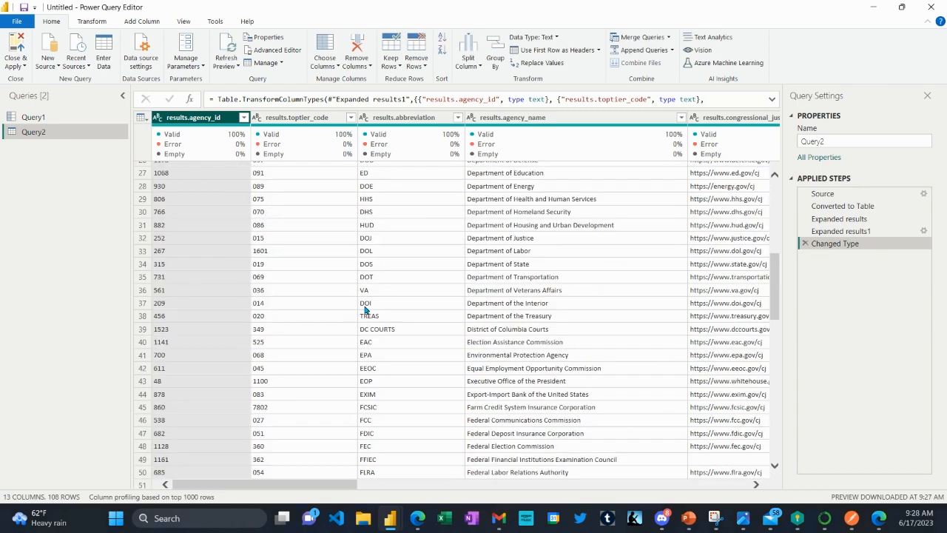
scroll(365, 309, "down", 19)
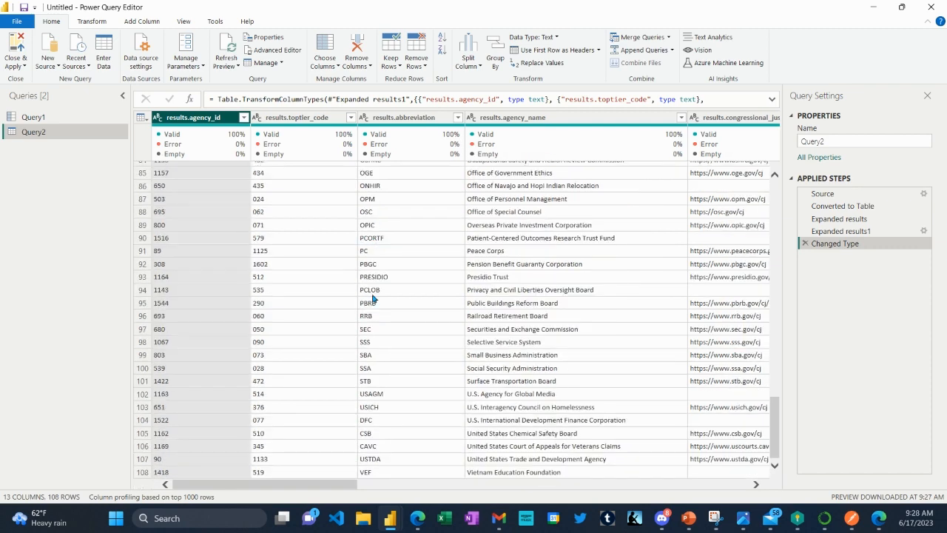
scroll(378, 283, "up", 20)
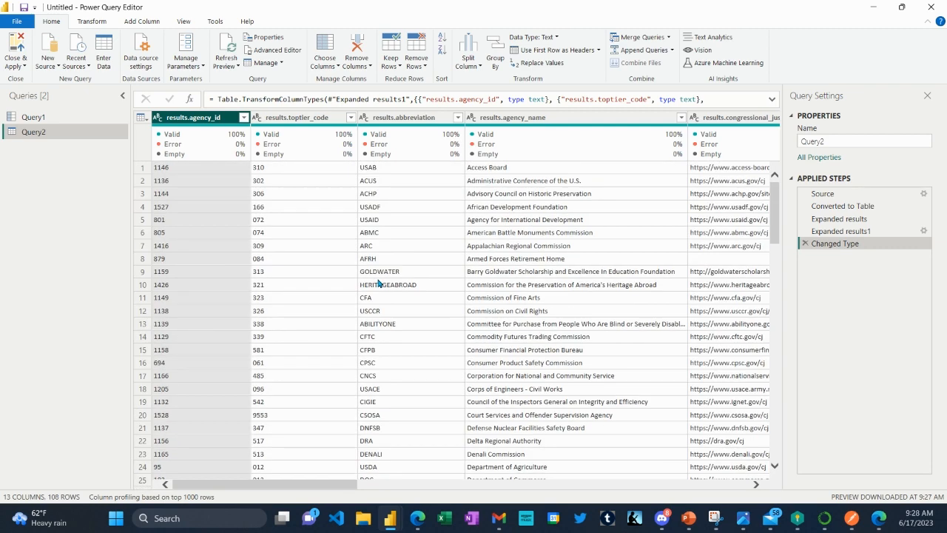
Step: Switch to the browser, open the Toptier Agencies endpoint's linked documentation on GitHub, and examine its GET parameters and data structures
left_click(417, 518)
scroll(393, 398, "down", 6)
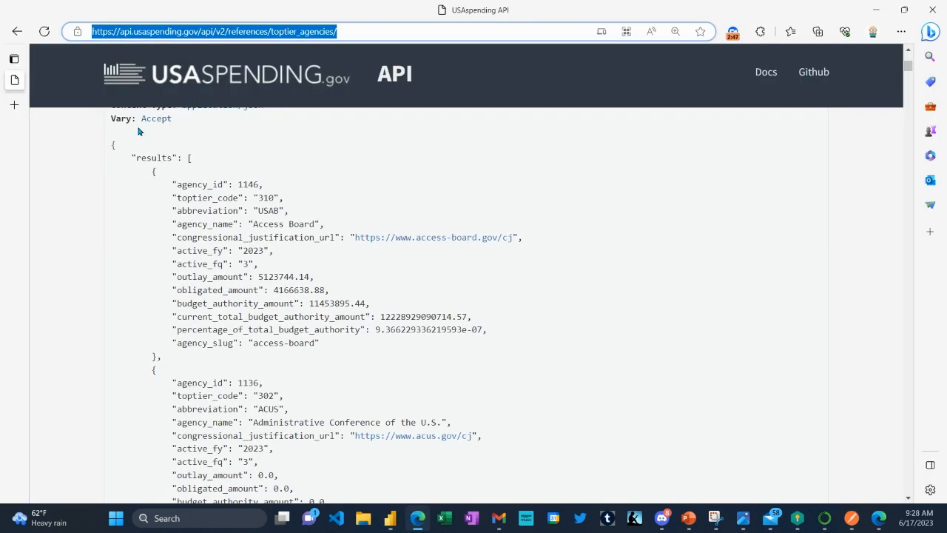
scroll(279, 271, "up", 6)
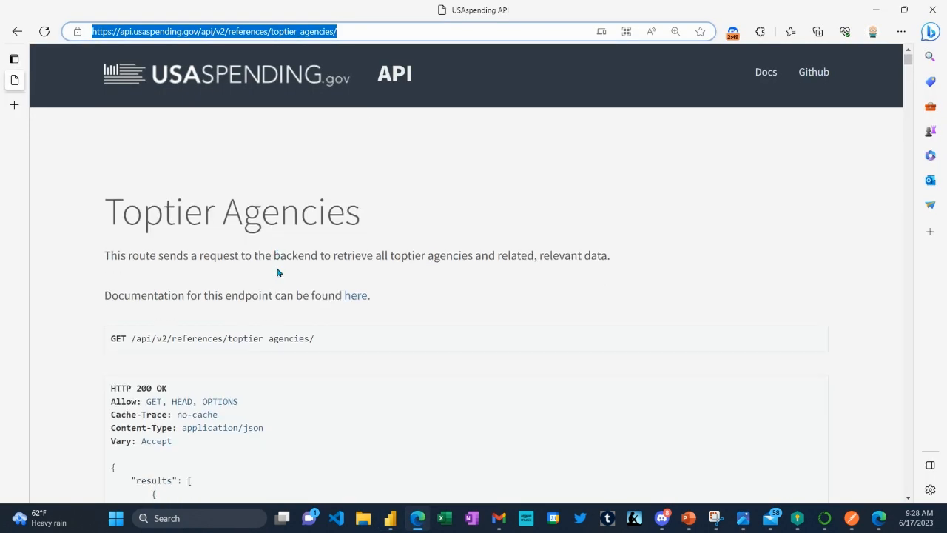
scroll(278, 270, "down", 2)
left_click(349, 189)
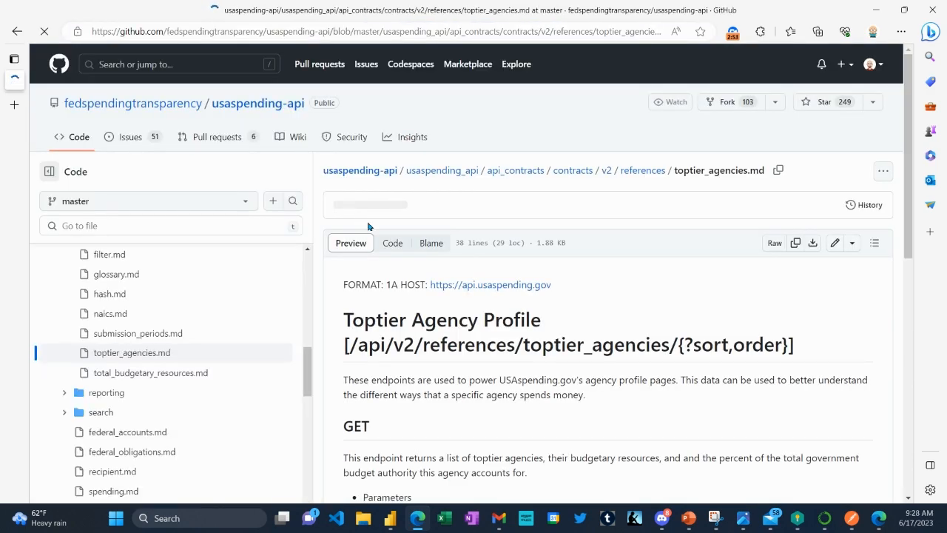
scroll(413, 246, "down", 3)
scroll(433, 240, "down", 2)
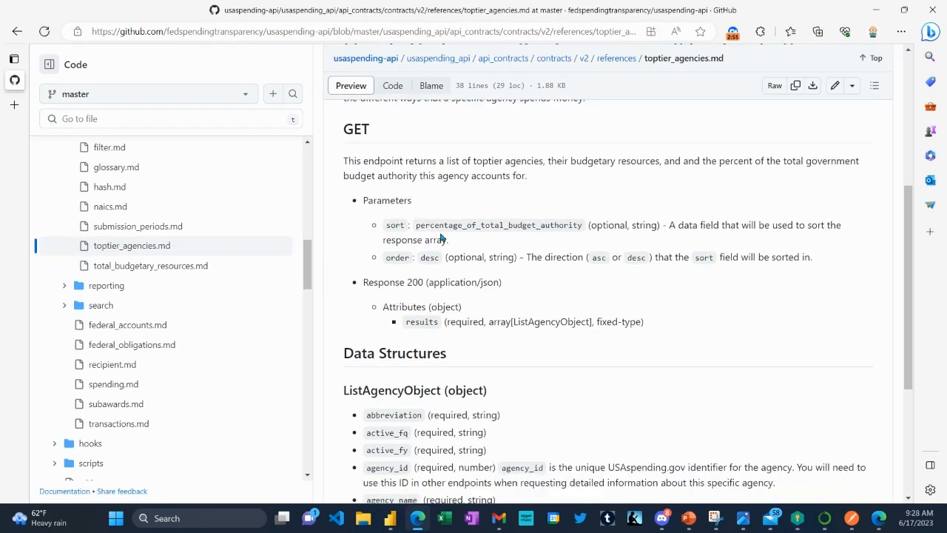
scroll(441, 236, "down", 2)
scroll(436, 233, "up", 2)
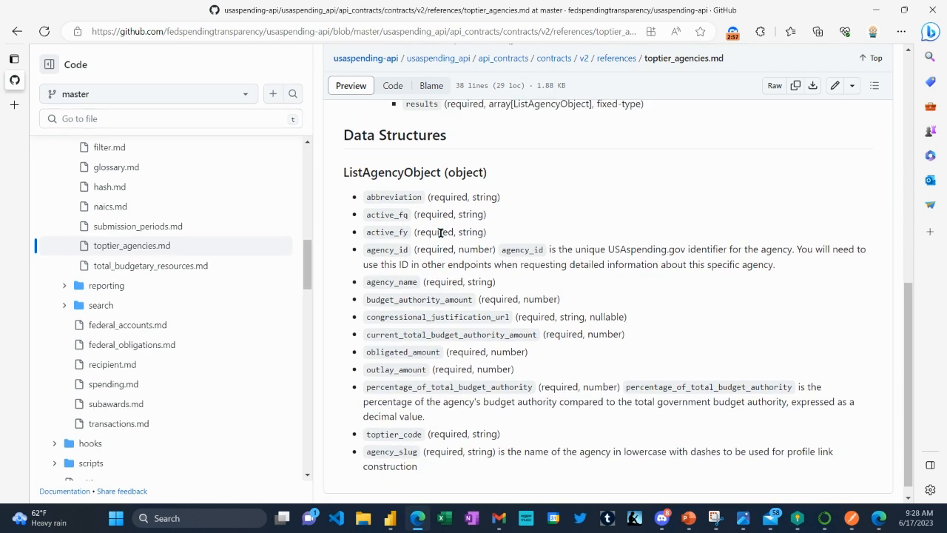
Step: Review the GET parameters and ListAgencyObject fields in the toptier_agencies documentation, and return to the Toptier Agencies endpoint page
scroll(440, 235, "up", 5)
scroll(441, 237, "down", 3)
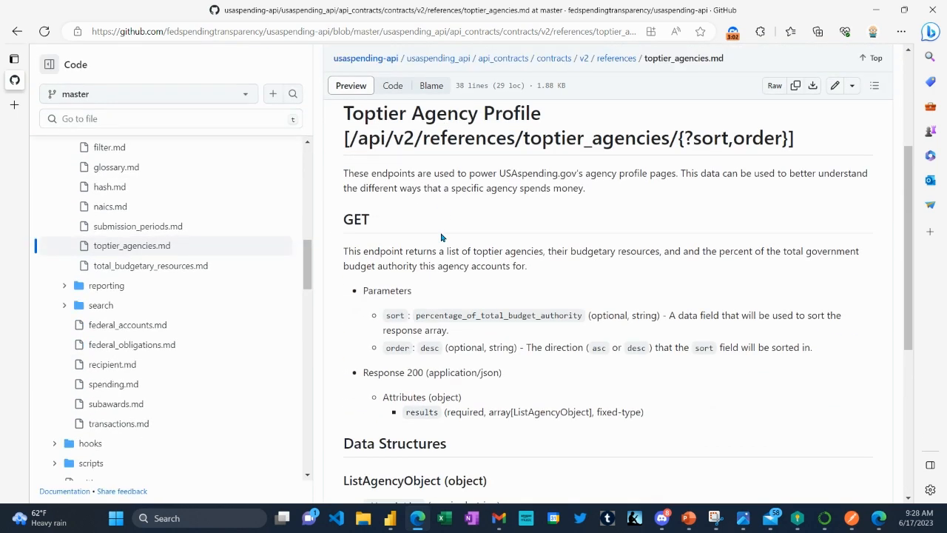
scroll(441, 235, "down", 3)
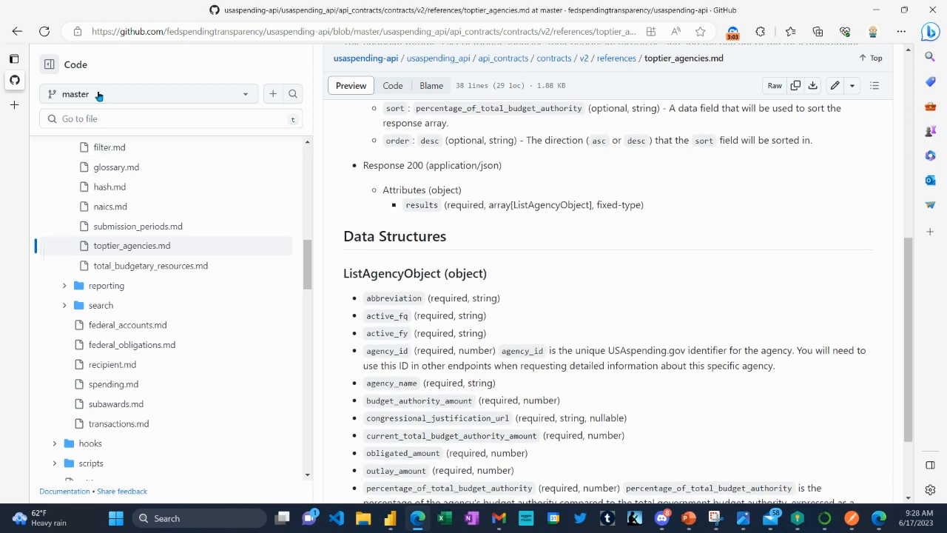
left_click(17, 32)
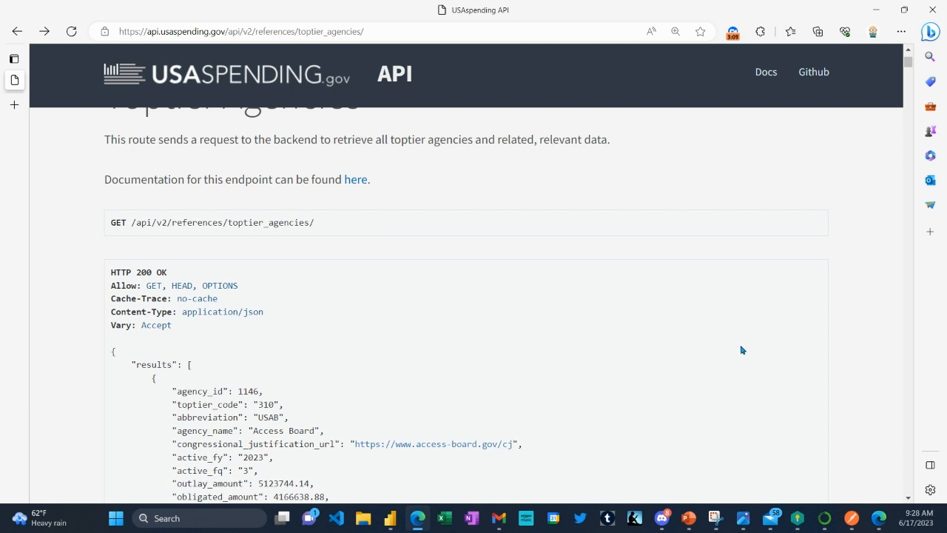
Step: Switch to the Power Query Editor and inspect Query2's Source and Converted to Table steps
left_click(392, 520)
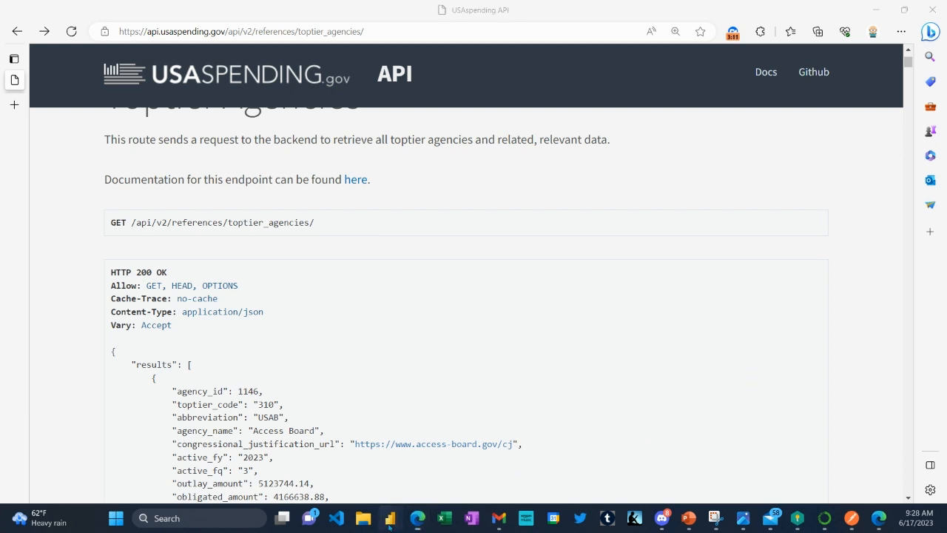
left_click(456, 453)
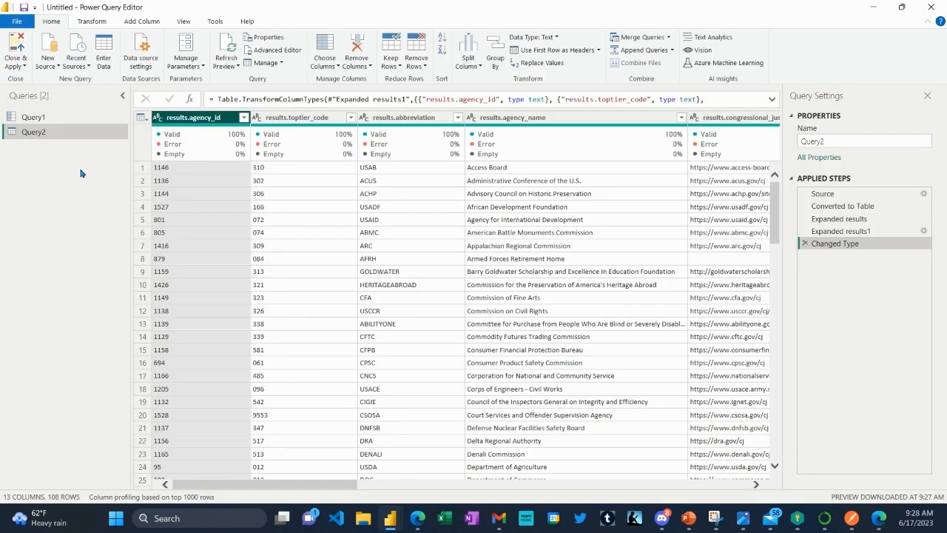
left_click(823, 194)
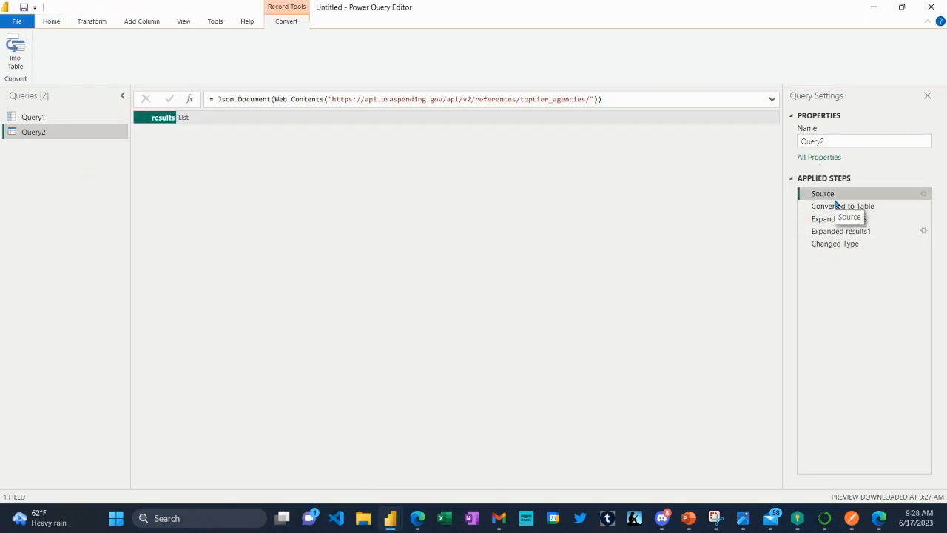
left_click(830, 210)
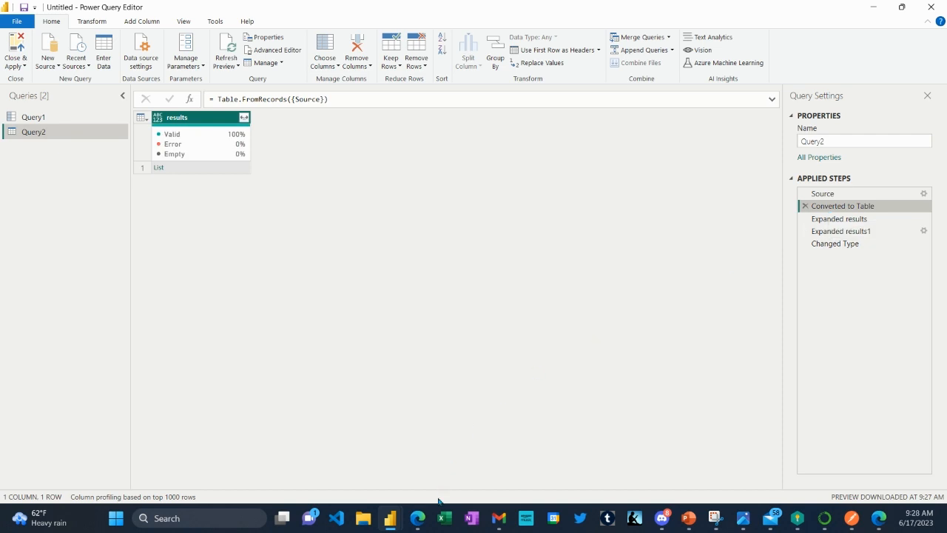
Step: Switch to the browser, return to the API Endpoints documentation, and look through its endpoint list back to the page's beginning
left_click(418, 518)
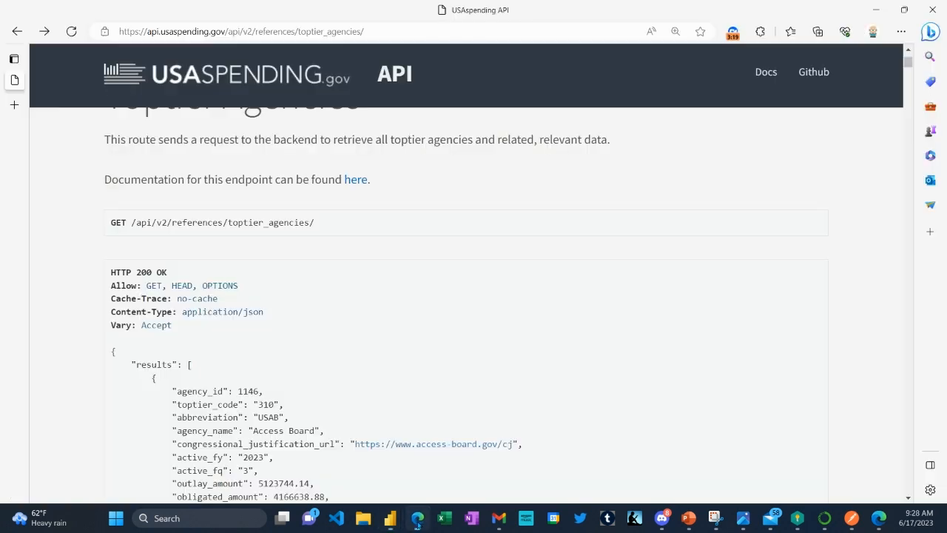
left_click(15, 31)
scroll(522, 294, "up", 5)
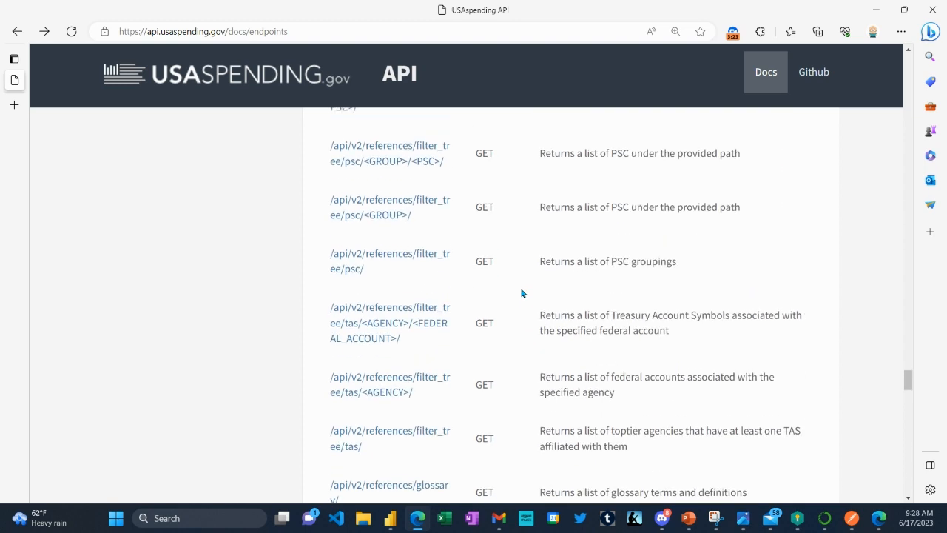
scroll(491, 319, "up", 4)
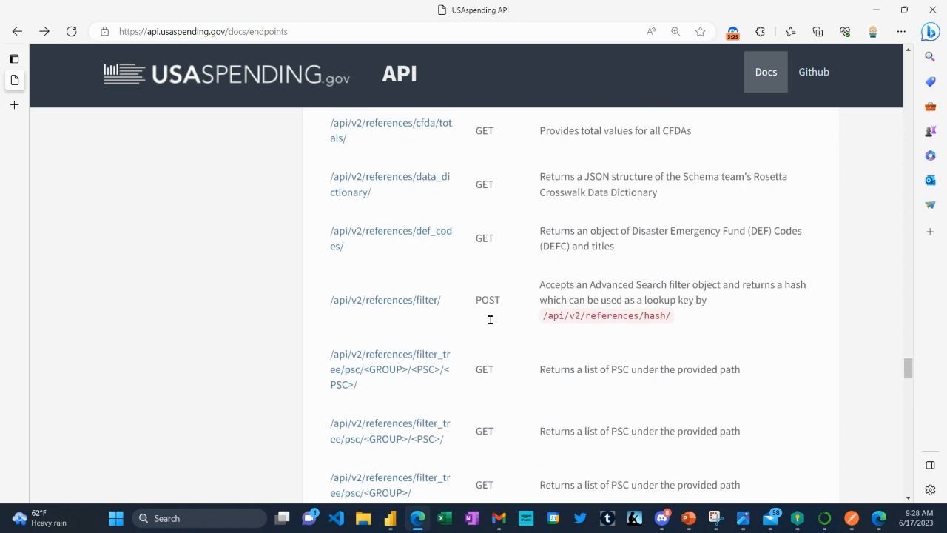
scroll(493, 263, "up", 1)
scroll(492, 263, "up", 2)
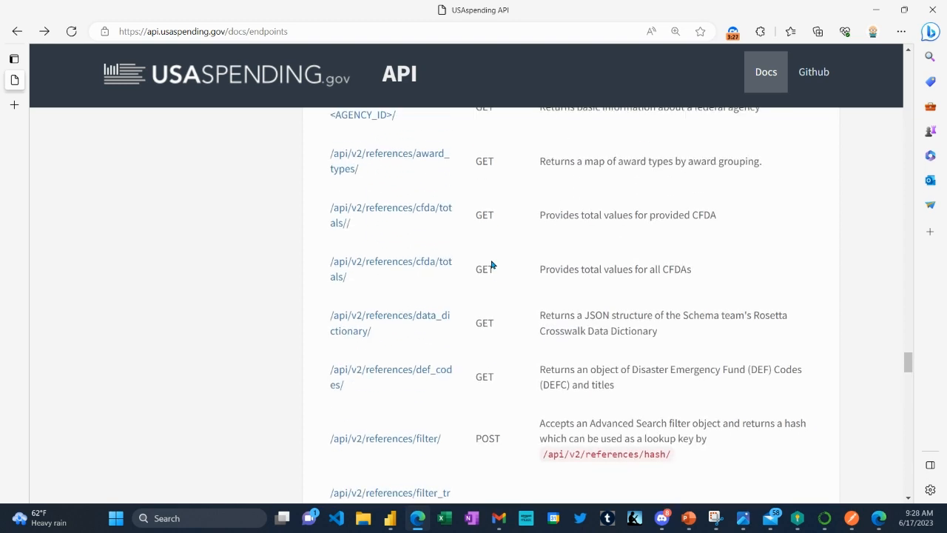
scroll(491, 264, "up", 15)
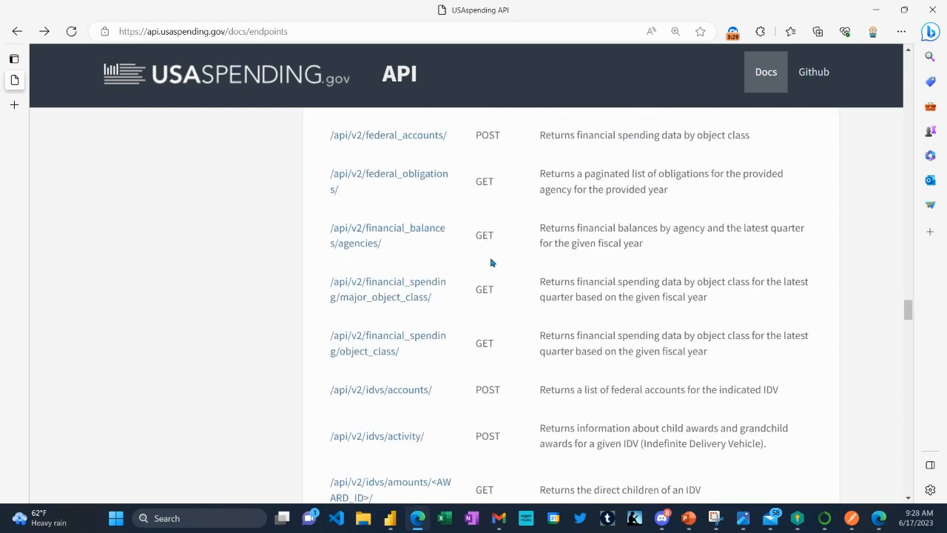
scroll(492, 263, "up", 5)
scroll(492, 264, "up", 15)
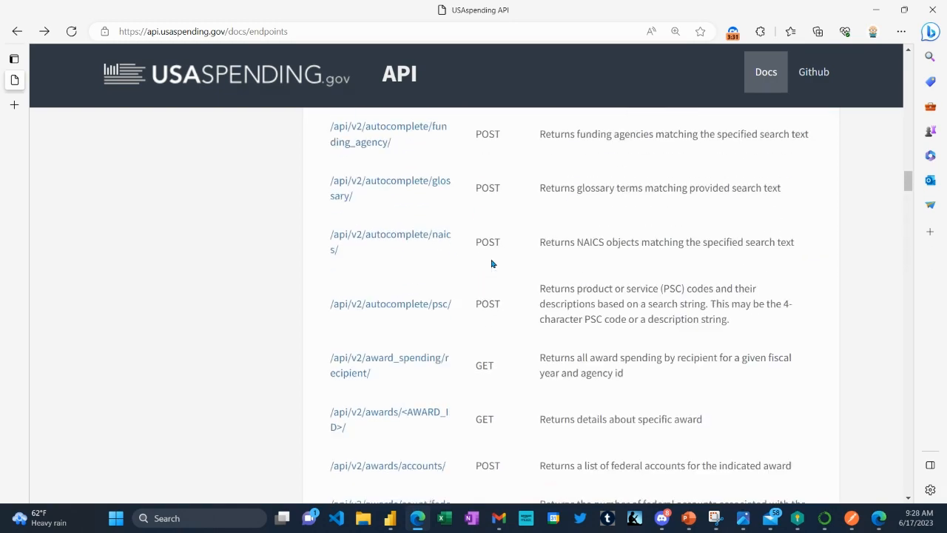
scroll(492, 263, "up", 15)
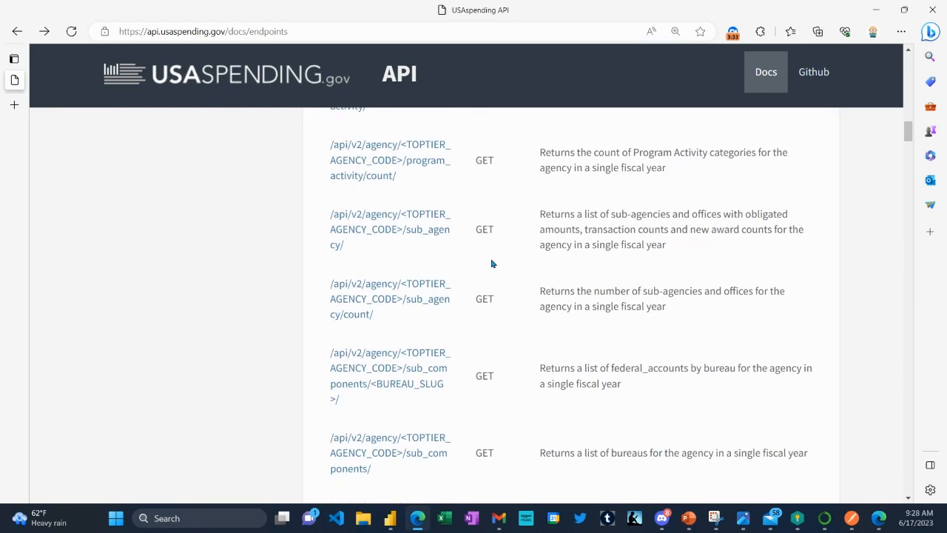
scroll(492, 264, "up", 10)
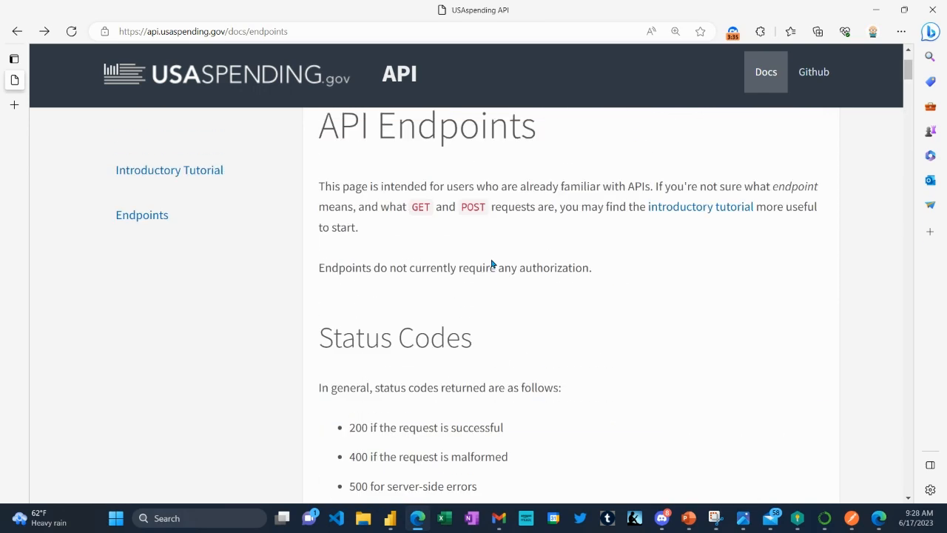
Step: Open the /api/v2/agency/<TOPTIER_AGENCY_CODE>/ endpoint from the endpoint table and view its Agency Overview response
scroll(492, 264, "down", 9)
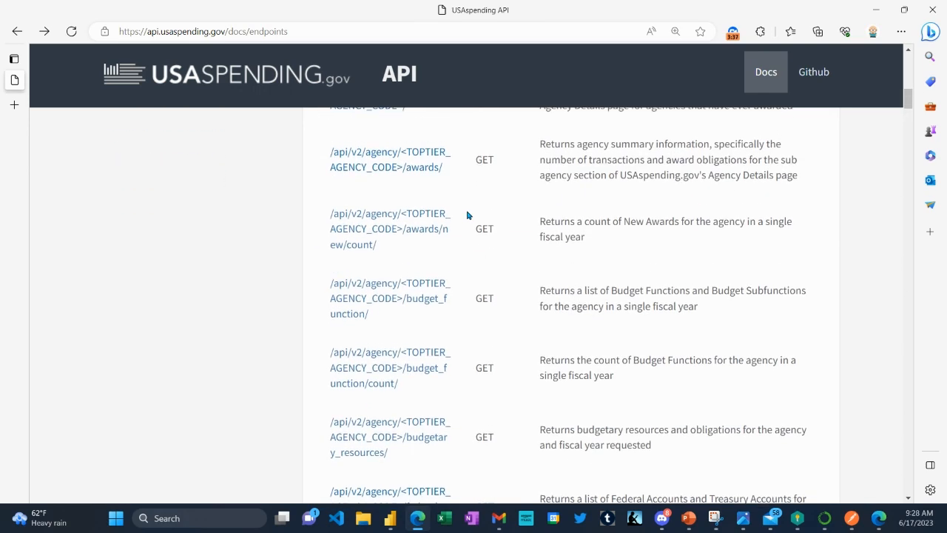
scroll(417, 192, "up", 1)
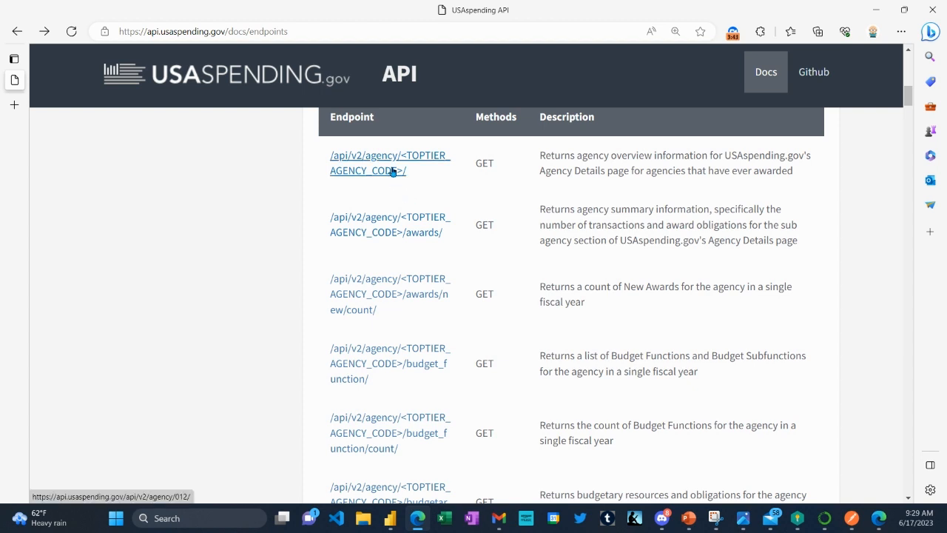
left_click(393, 171)
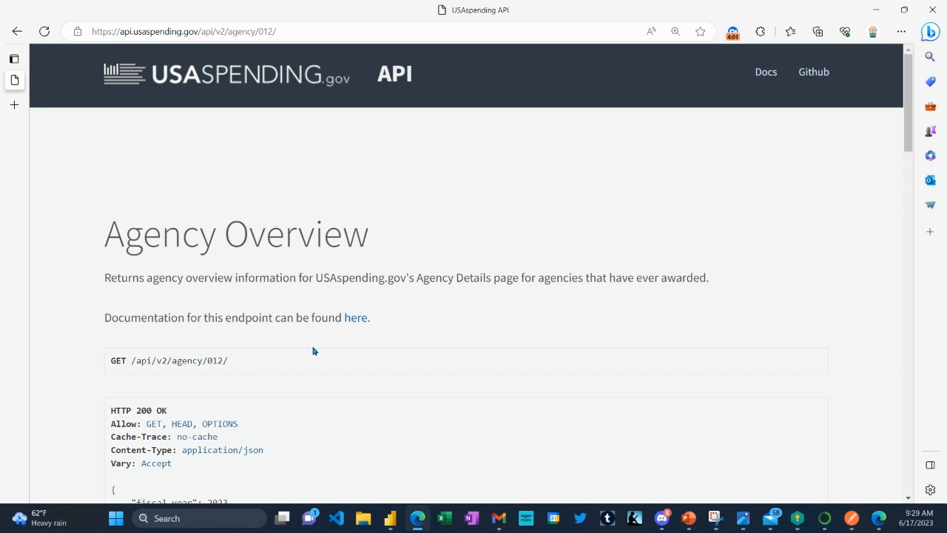
scroll(314, 350, "down", 3)
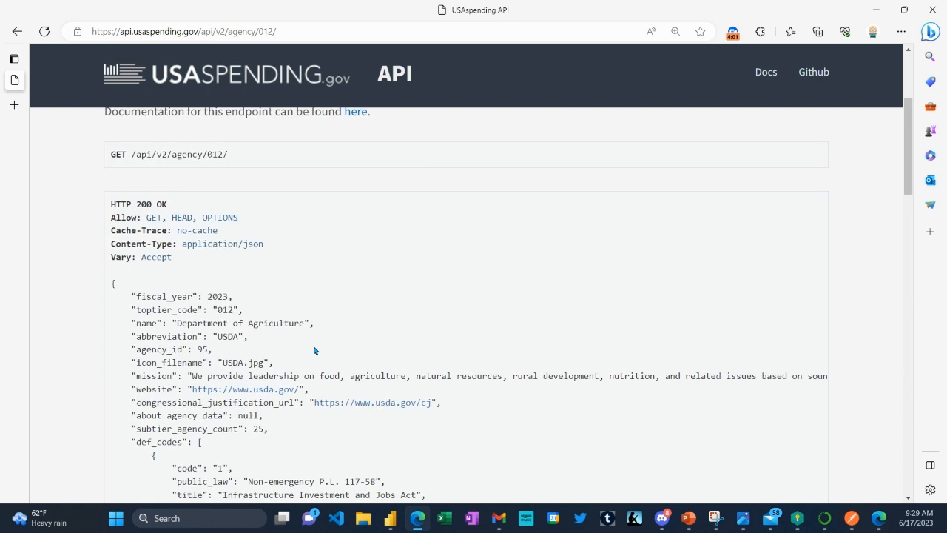
Step: Switch to the Power Query Editor, show Query2's Changed Type step, and look through the department rows for their toptier codes
left_click(390, 526)
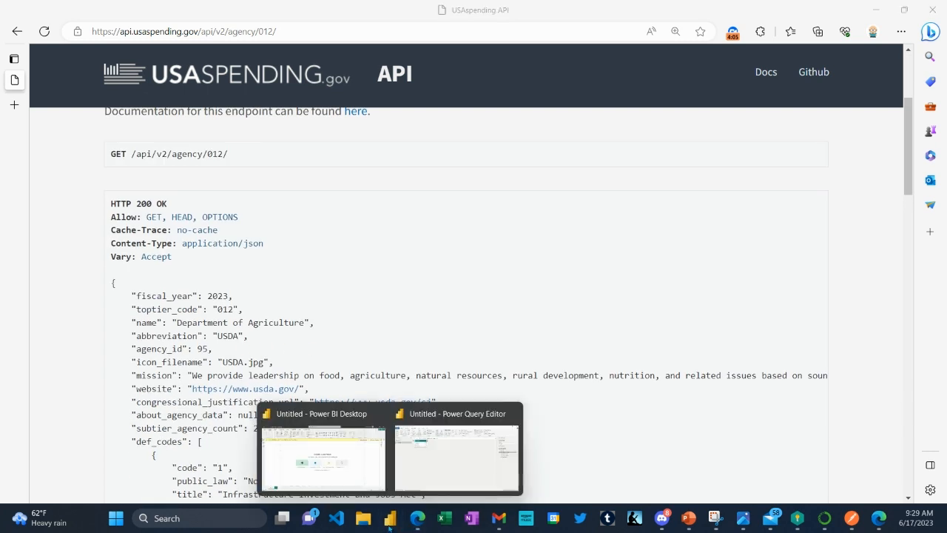
left_click(466, 459)
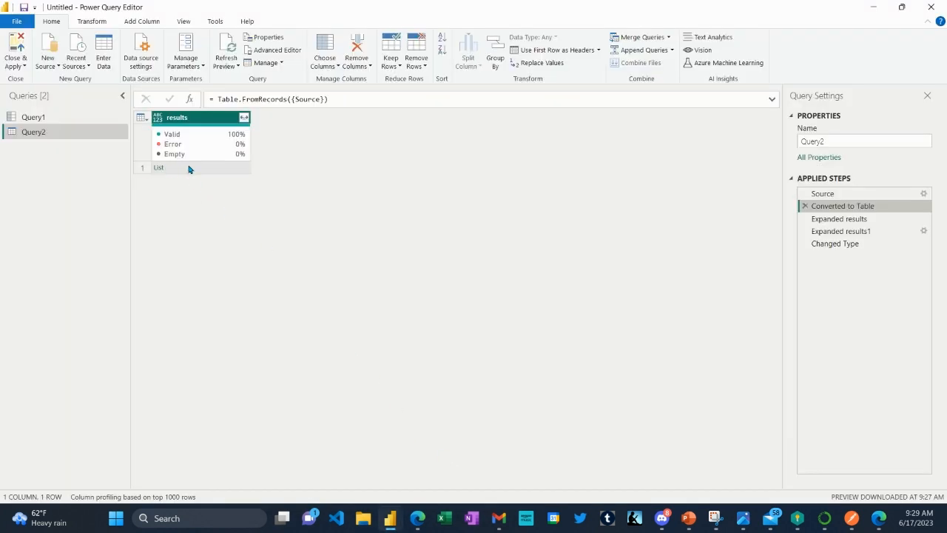
left_click(836, 245)
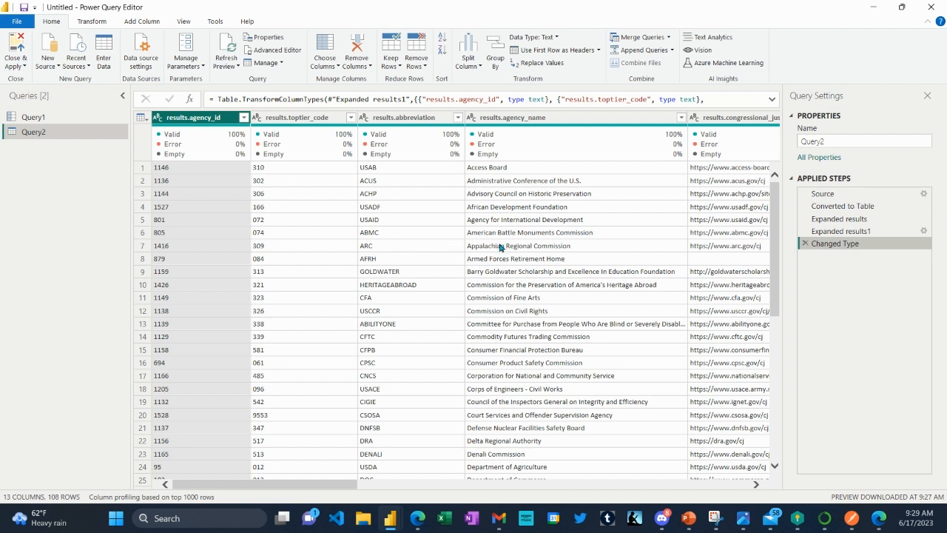
scroll(514, 270, "down", 2)
scroll(514, 270, "down", 4)
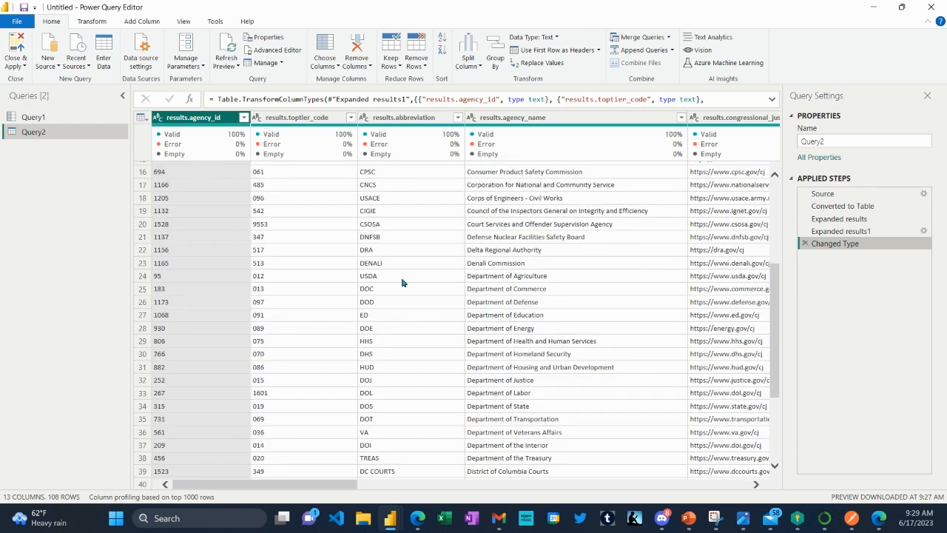
Step: Switch to the browser and load the Agency Overview endpoint with the agency code in the URL changed to 091
left_click(419, 520)
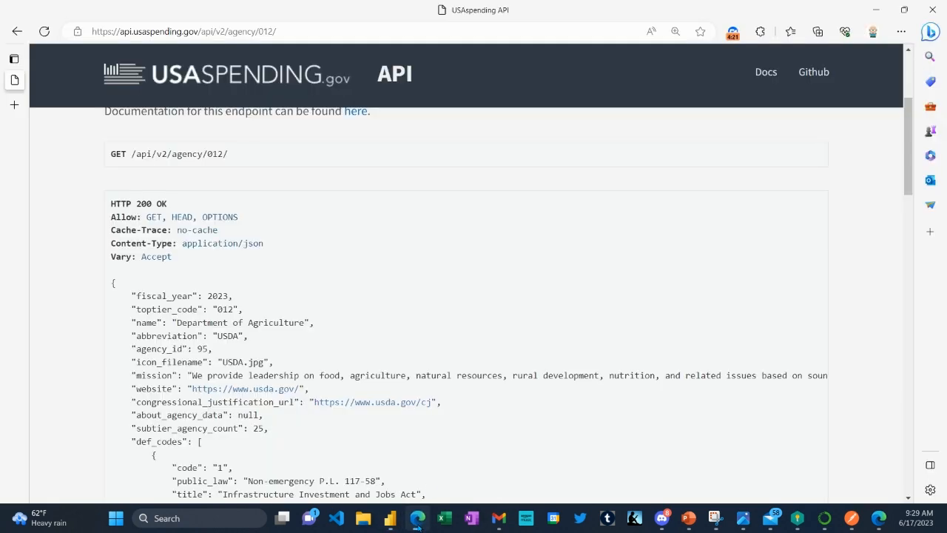
scroll(334, 134, "up", 3)
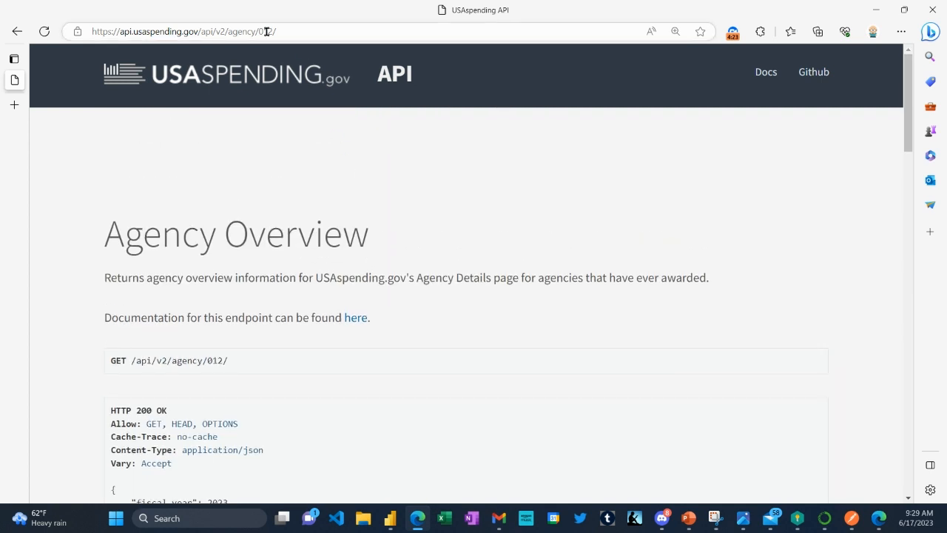
left_click_drag(277, 33, 271, 33)
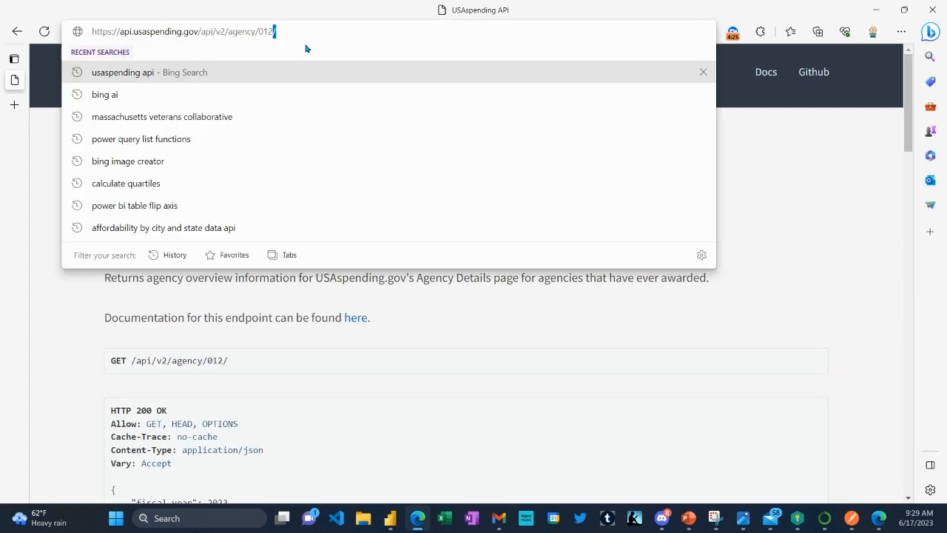
key("Left")
key("BackSpace")
key("BackSpace")
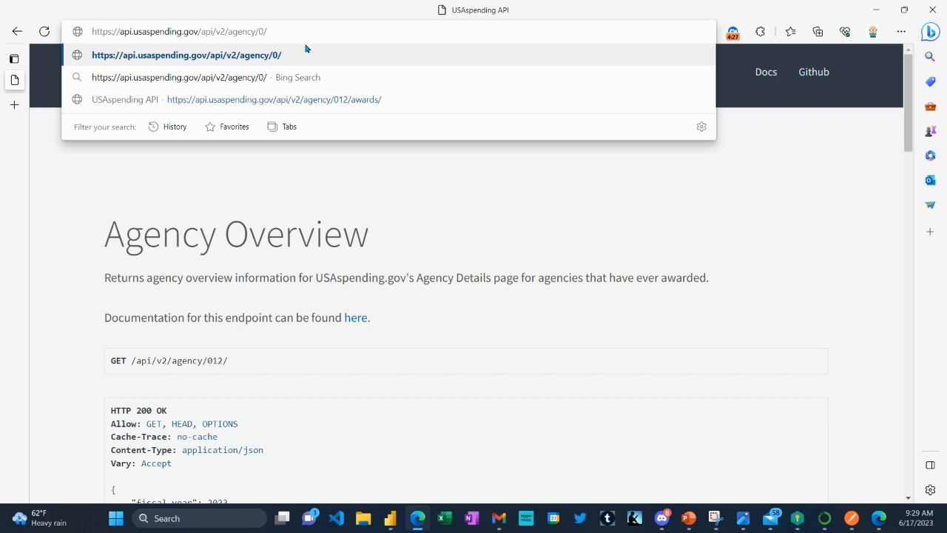
type("91")
key("Return")
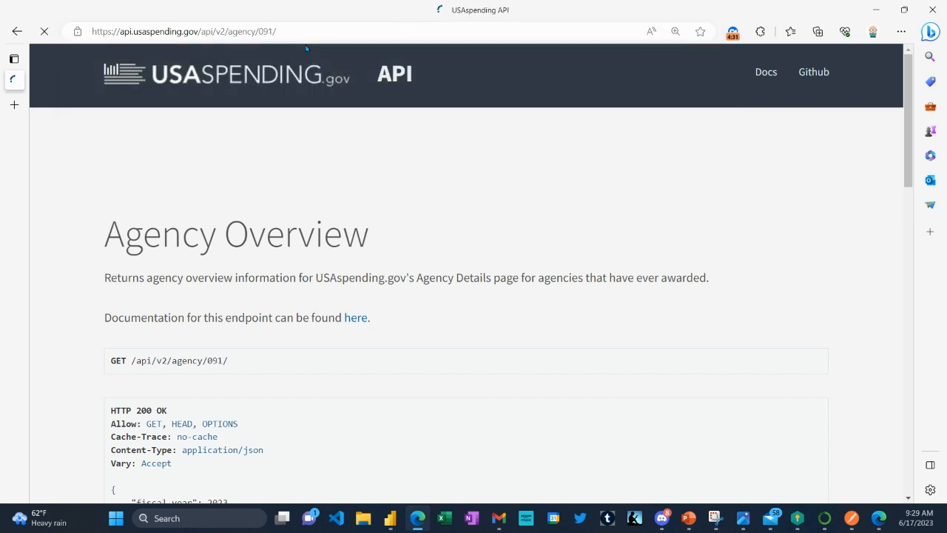
Step: Examine the JSON response for agency 091, including its def_codes entries
scroll(419, 152, "down", 4)
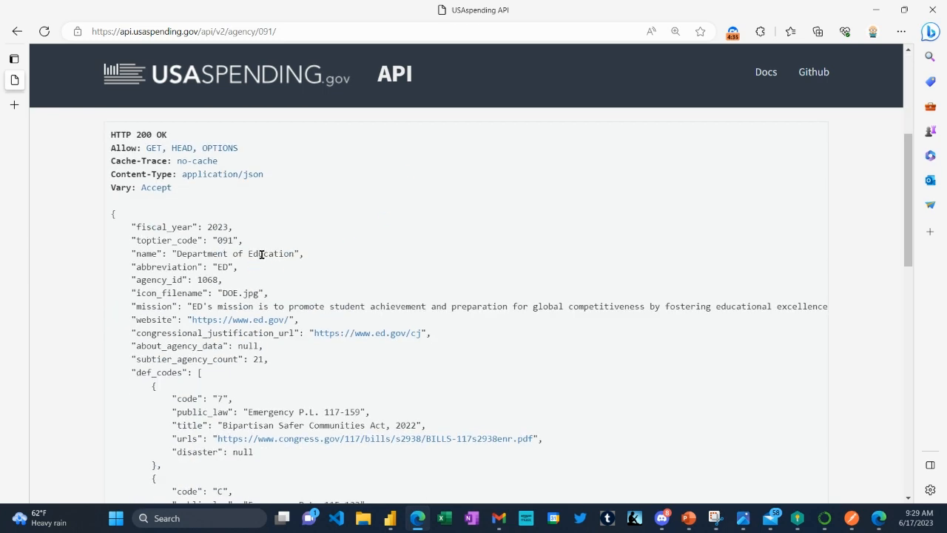
scroll(266, 268, "down", 10)
scroll(275, 271, "up", 9)
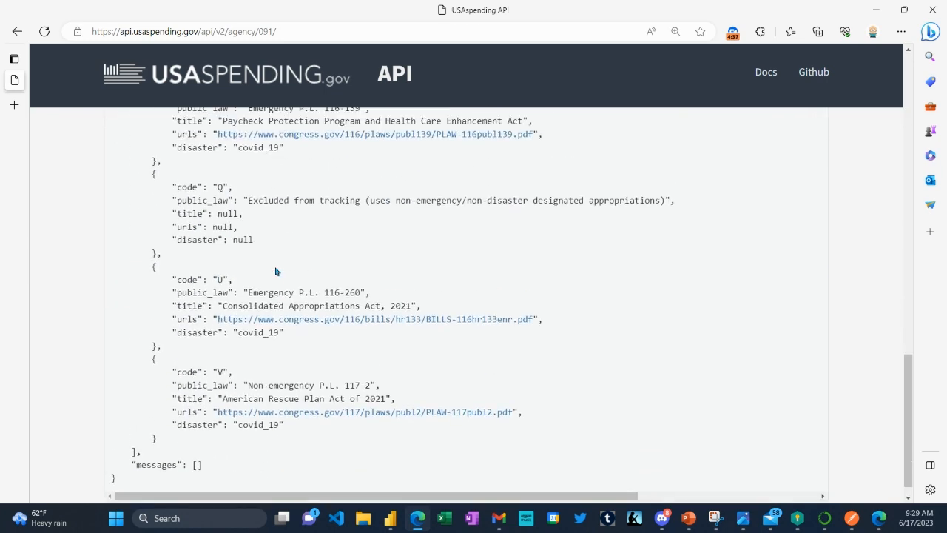
Step: Copy the full address of the agency 091 endpoint page
left_click(308, 31)
key("ctrl+c")
right_click(158, 32)
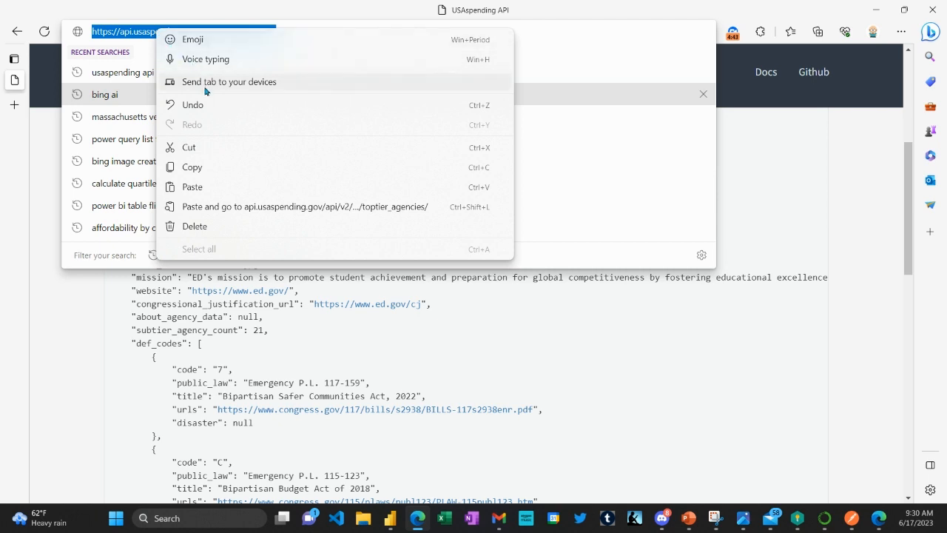
left_click(194, 167)
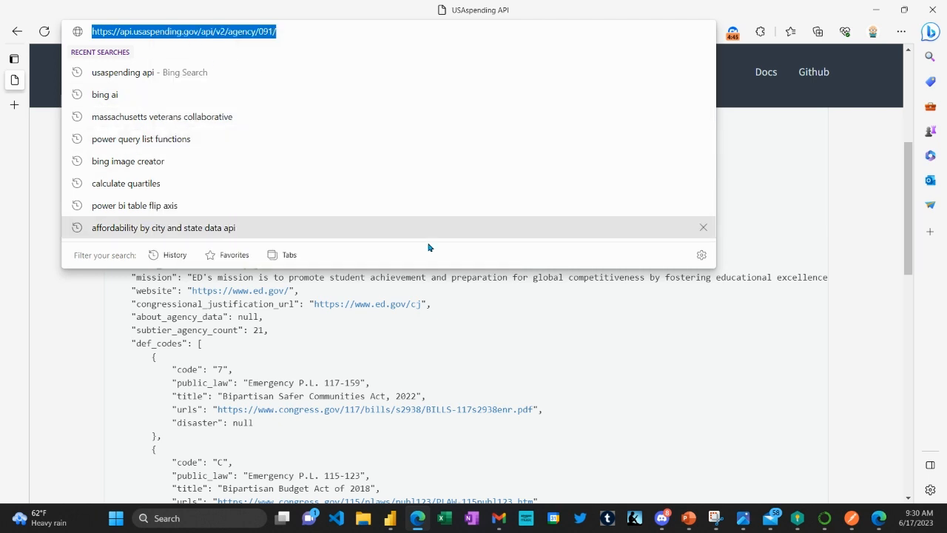
left_click(385, 513)
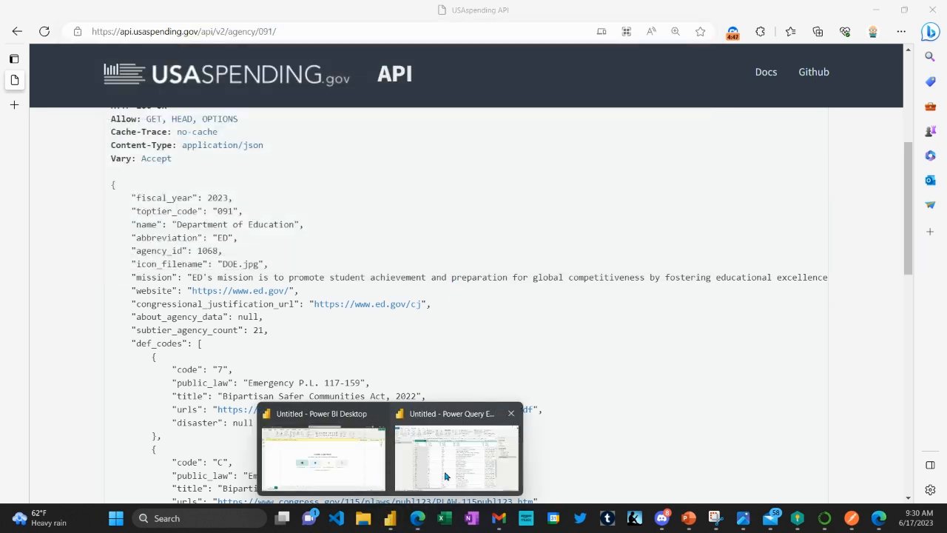
left_click(397, 433)
right_click(67, 204)
mouse_move(97, 228)
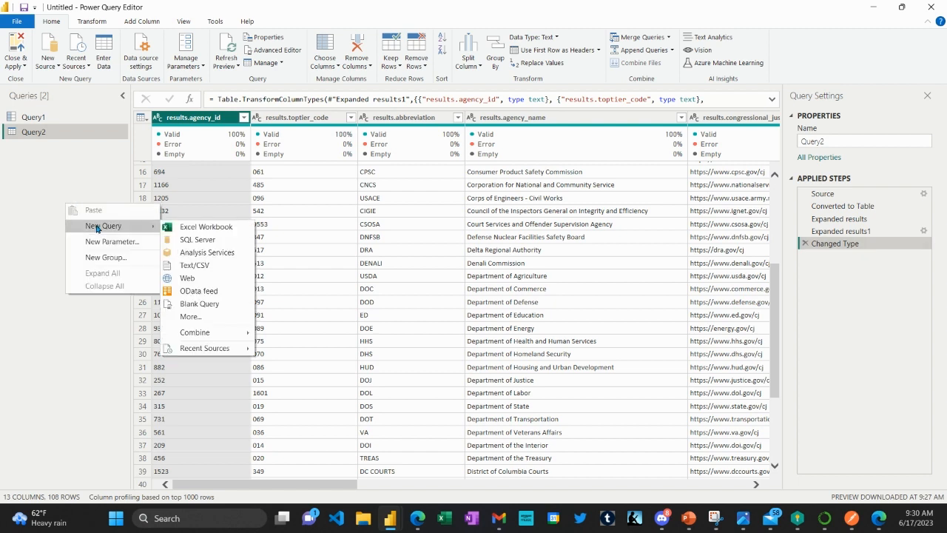
left_click(188, 278)
right_click(338, 258)
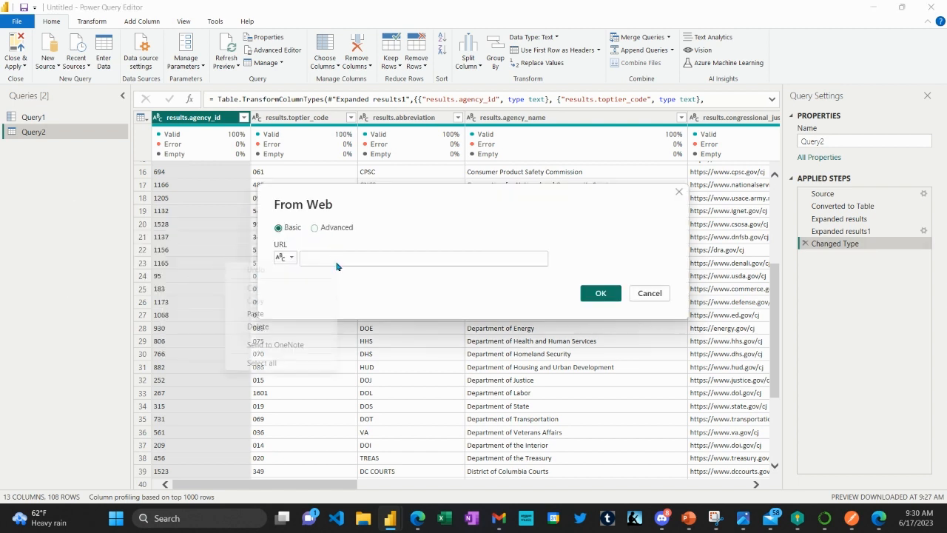
left_click(271, 315)
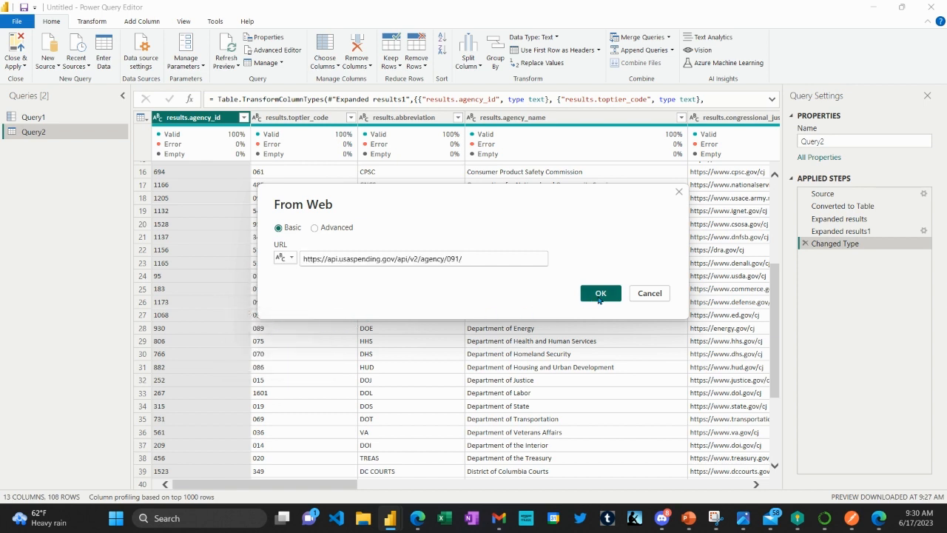
left_click(599, 295)
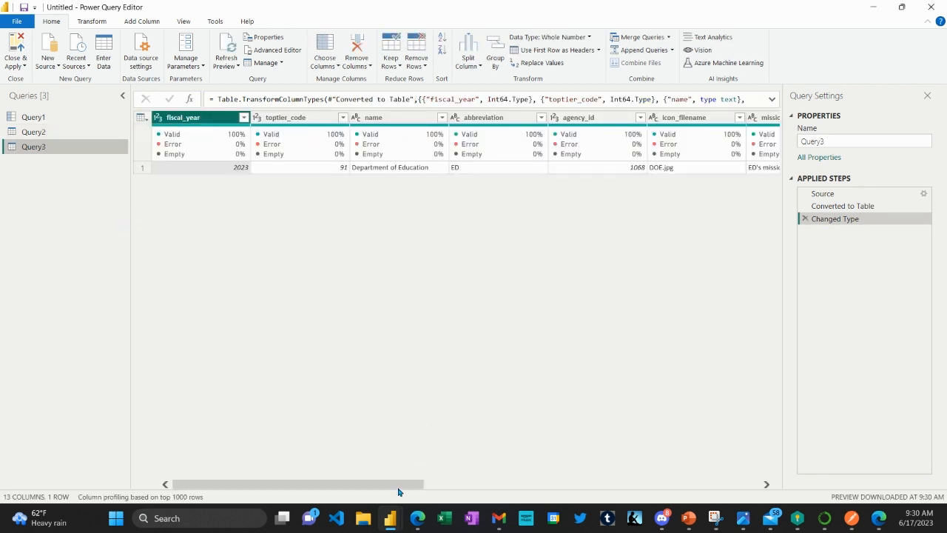
left_click_drag(413, 490, 337, 449)
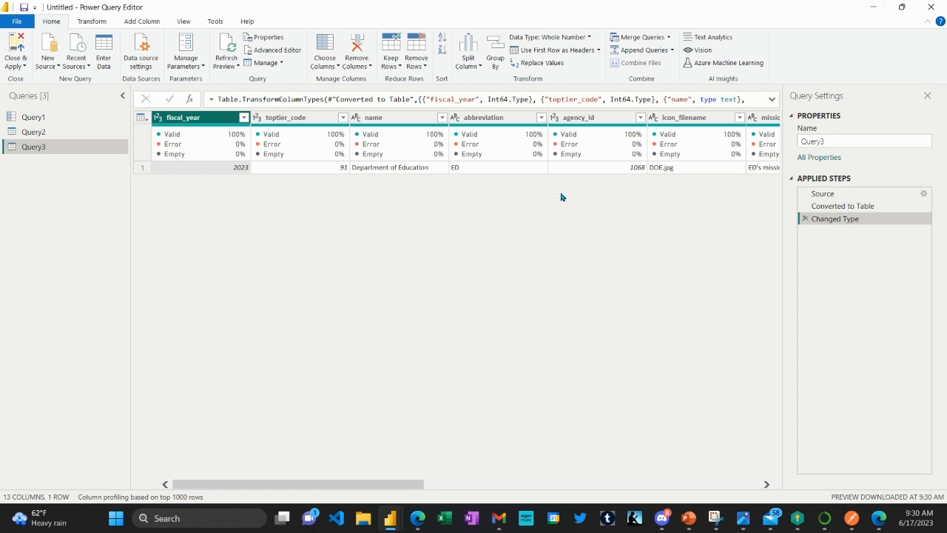
Step: Return to the USAspending endpoints list in the browser and look through the agency, treasury account and autocomplete endpoints with their GET and POST methods
left_click(395, 433)
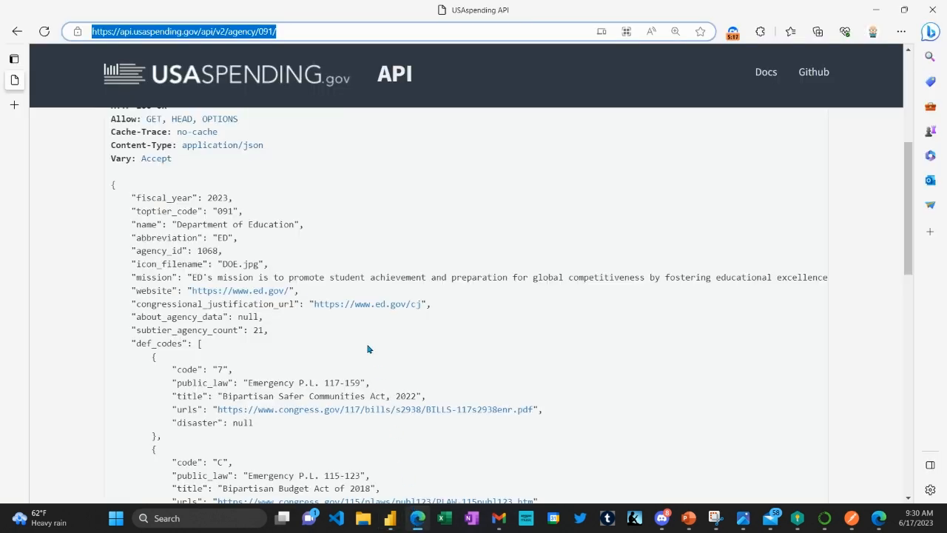
left_click(17, 31)
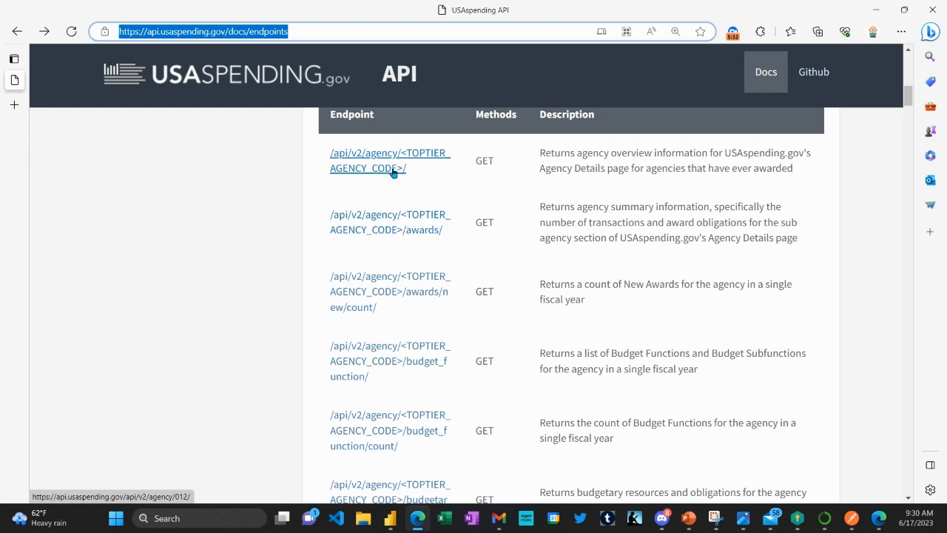
scroll(397, 173, "down", 2)
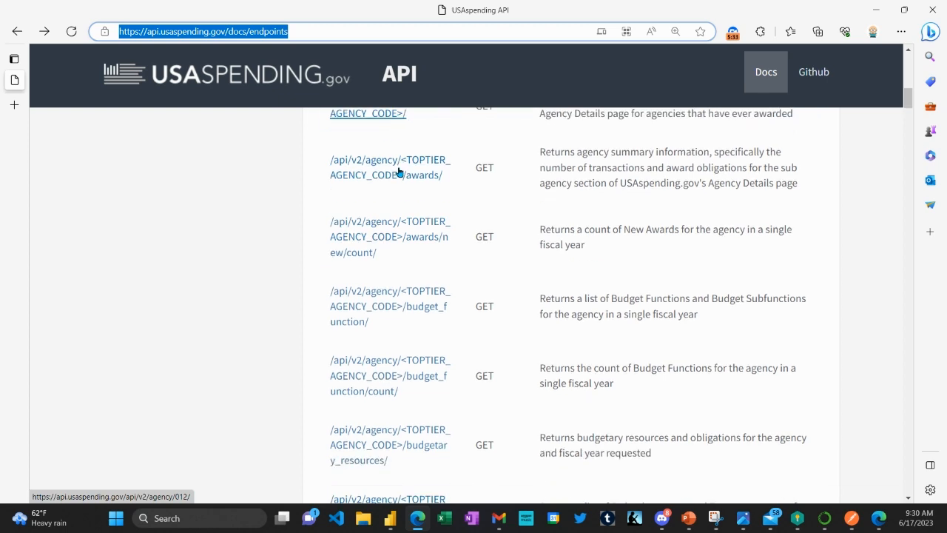
scroll(398, 172, "down", 3)
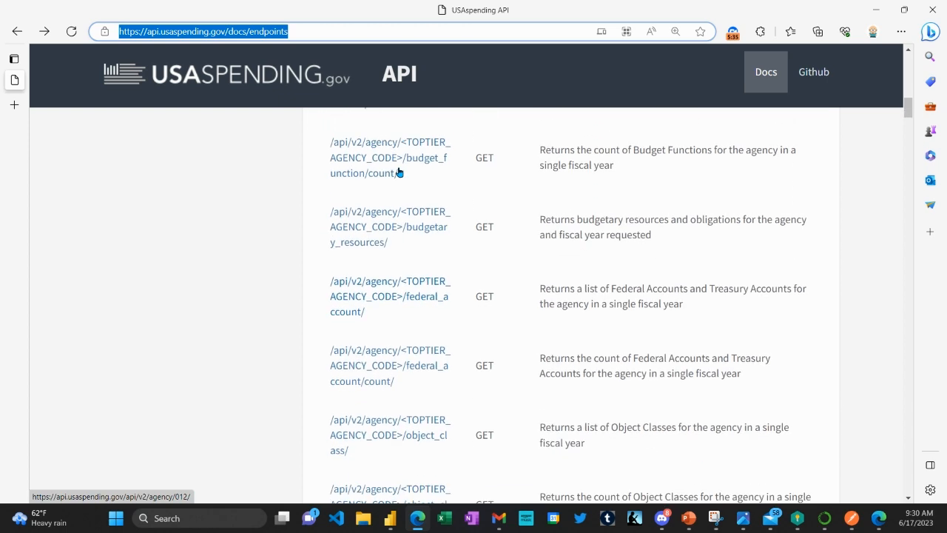
scroll(398, 172, "down", 10)
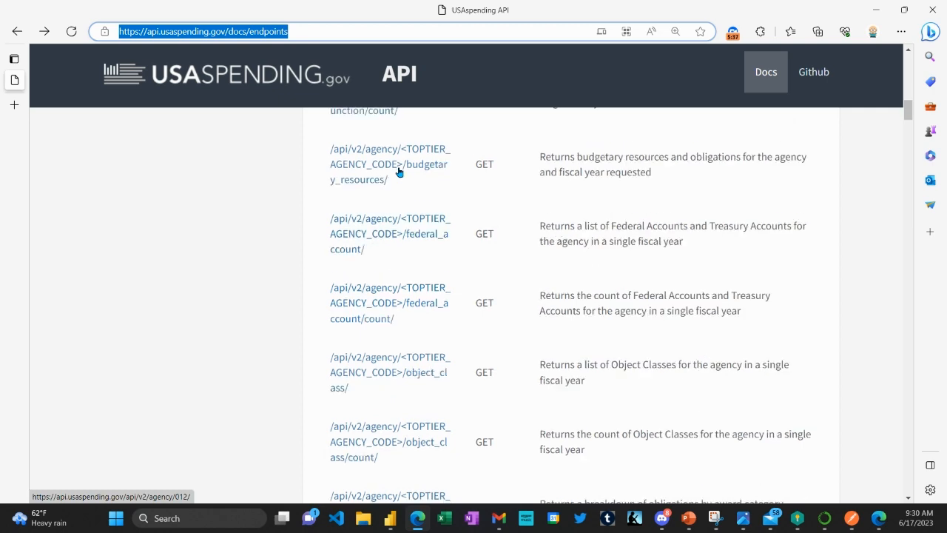
scroll(398, 172, "down", 6)
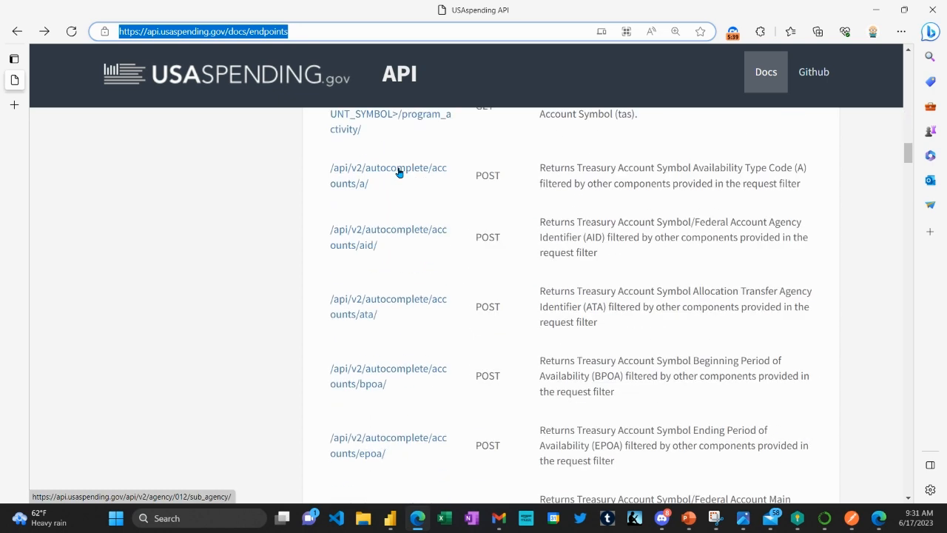
scroll(399, 172, "up", 3)
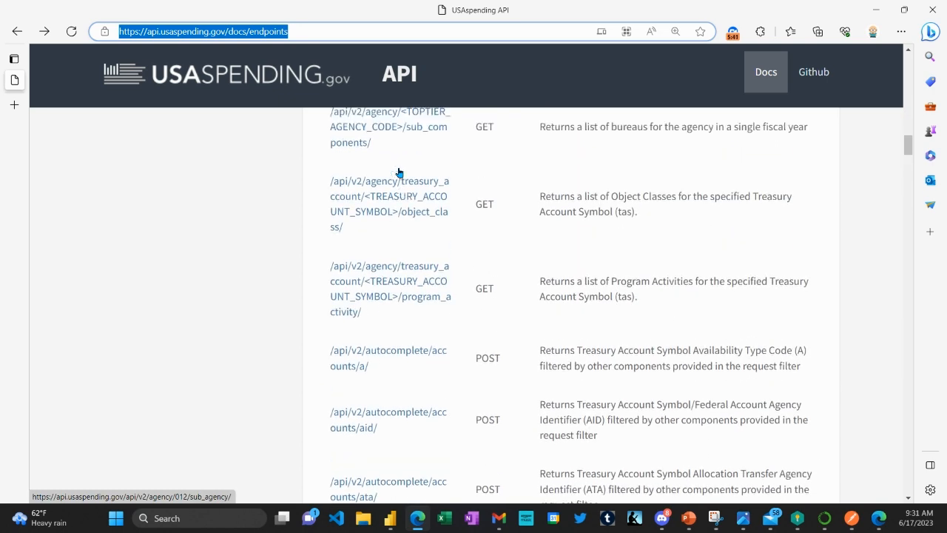
scroll(398, 172, "up", 3)
scroll(398, 172, "down", 3)
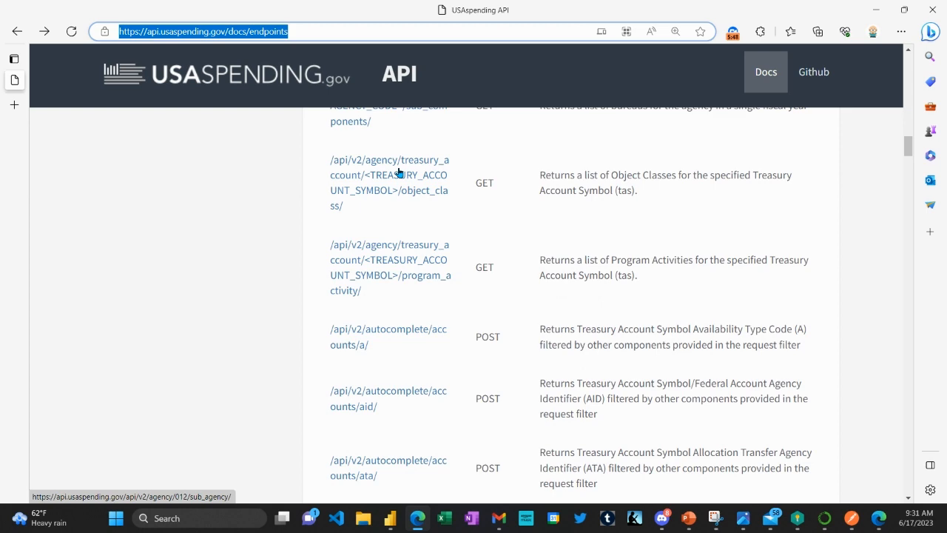
scroll(398, 172, "down", 4)
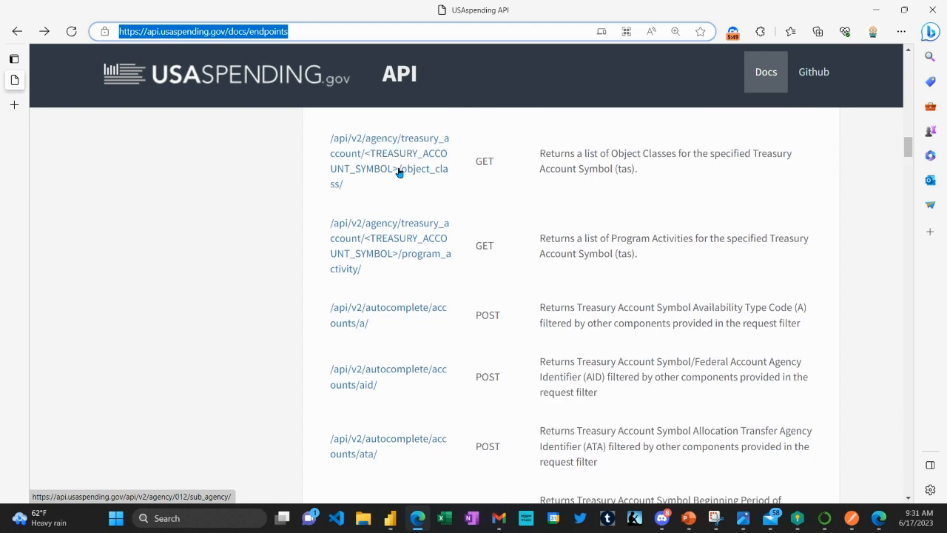
scroll(398, 172, "down", 6)
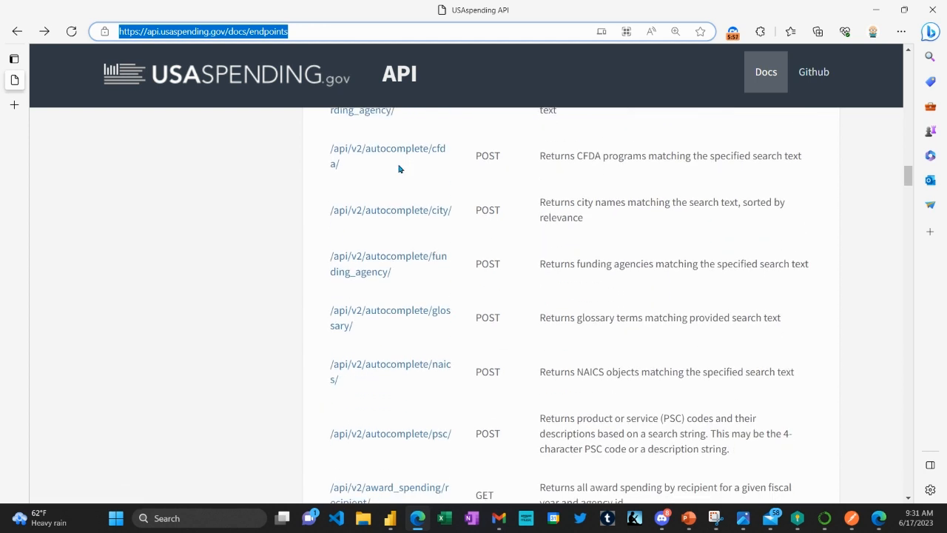
scroll(556, 238, "up", 10)
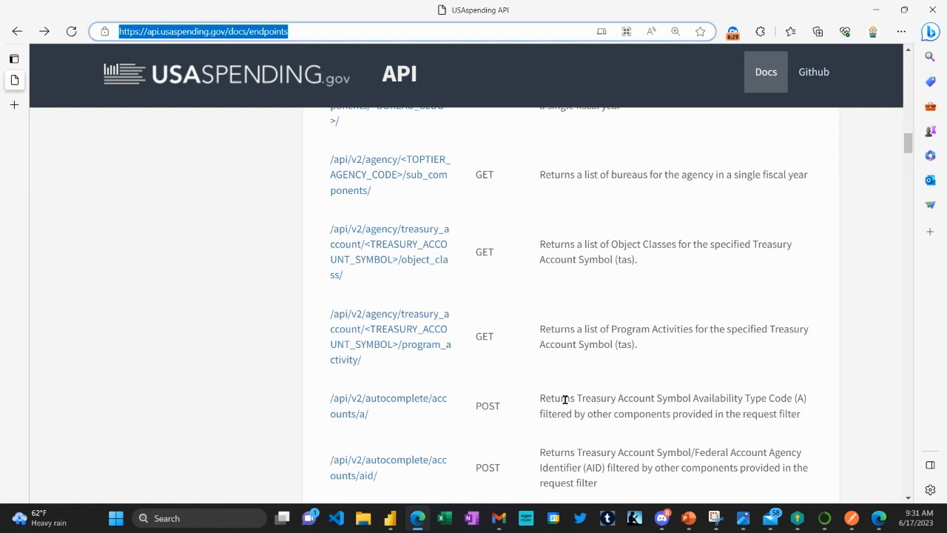
scroll(565, 395, "down", 5)
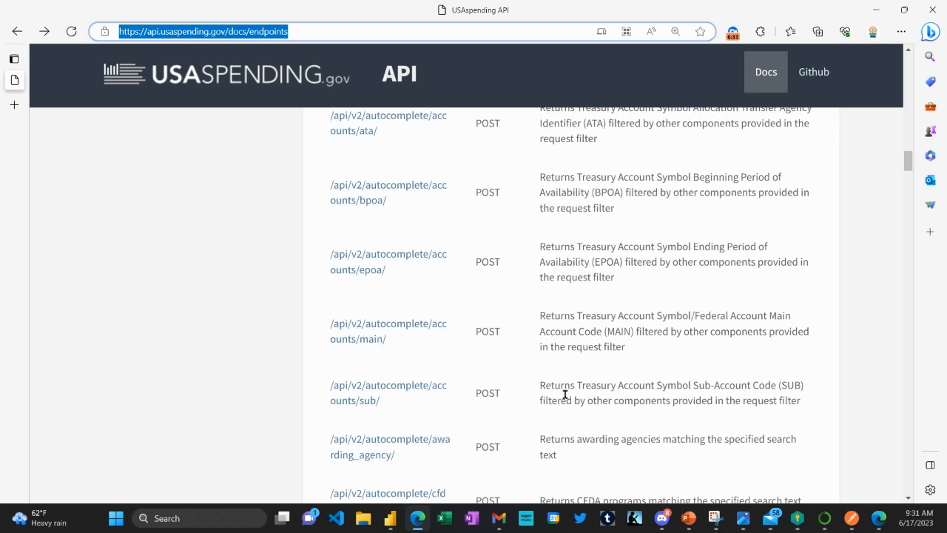
Step: Search the endpoints page for "geo" and open the /api/v2/search/spending_by_geography/ endpoint
key("ctrl+f")
type("geo")
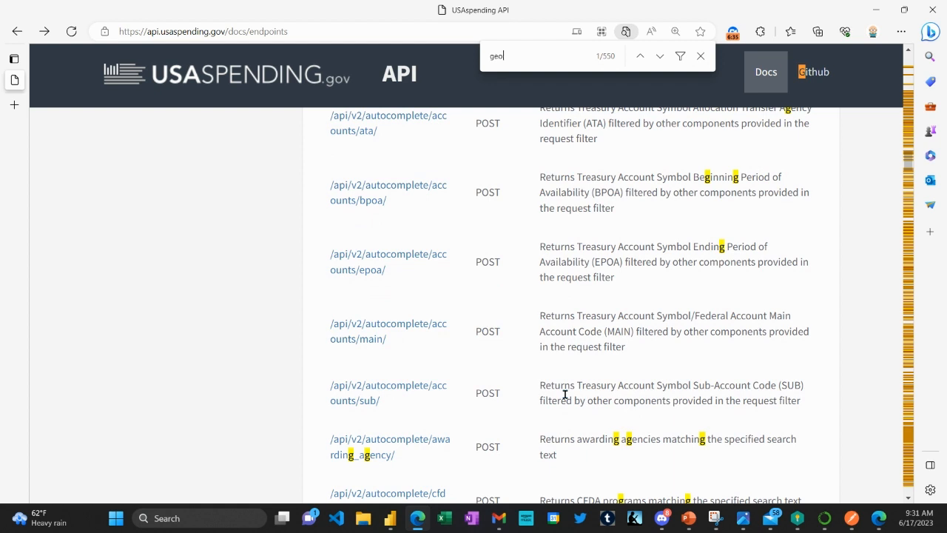
key("Return")
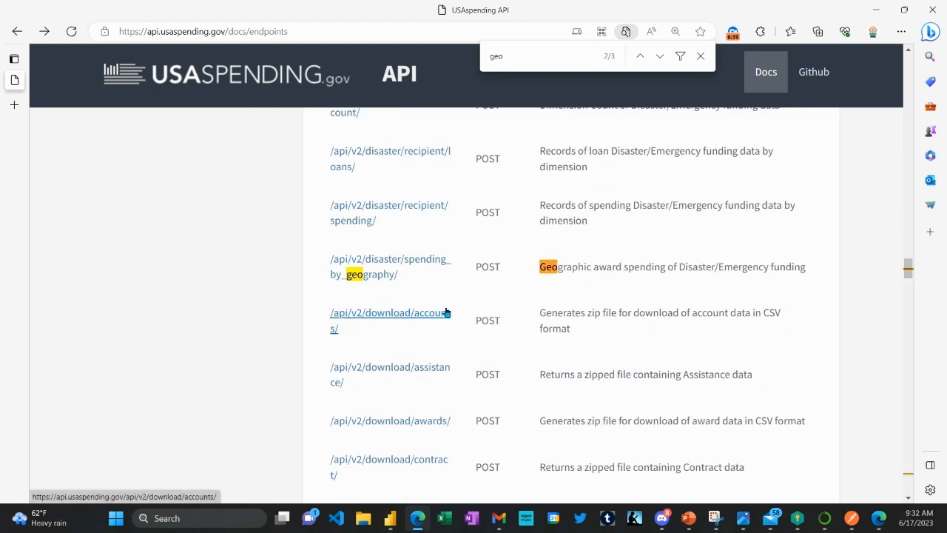
key("Return")
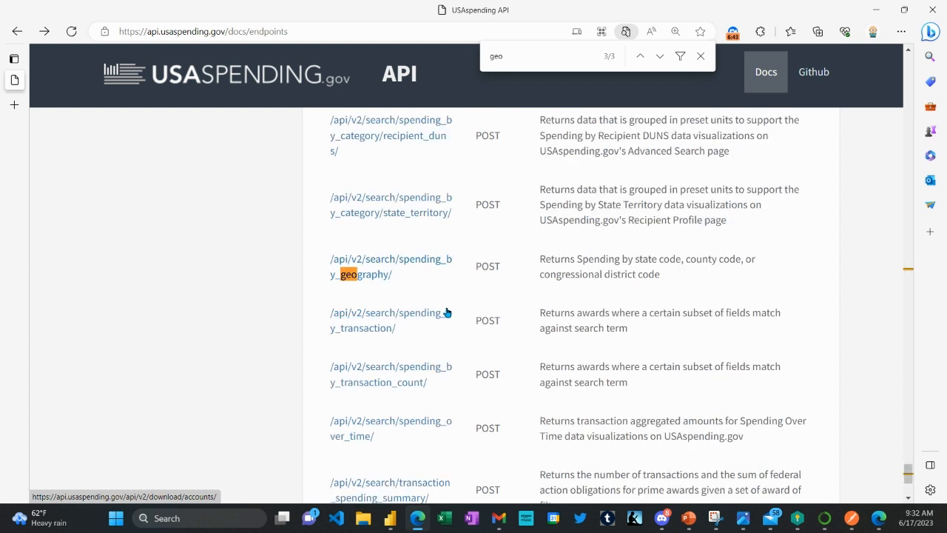
left_click(419, 259)
scroll(566, 296, "down", 1)
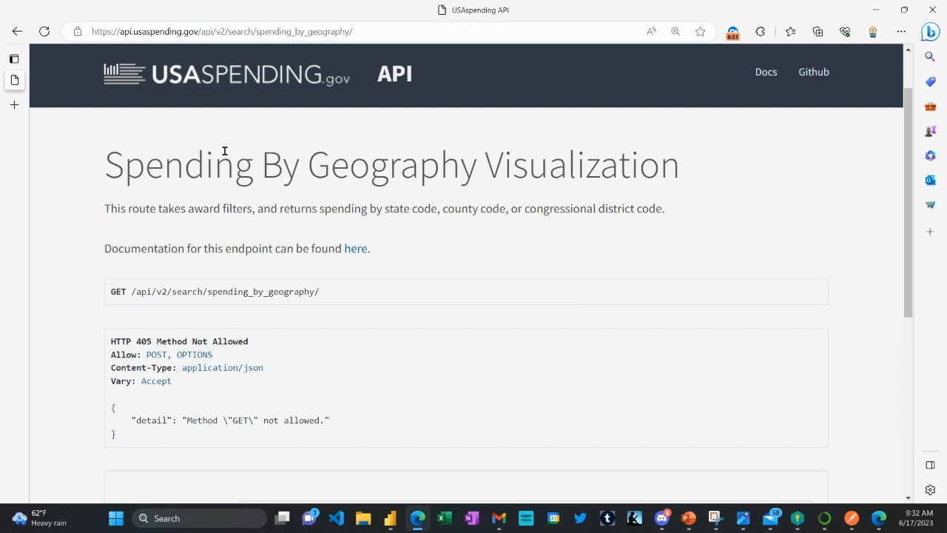
Step: Open the Spending by Geography endpoint's GitHub documentation and read which POST request attributes are required or optional
left_click(365, 251)
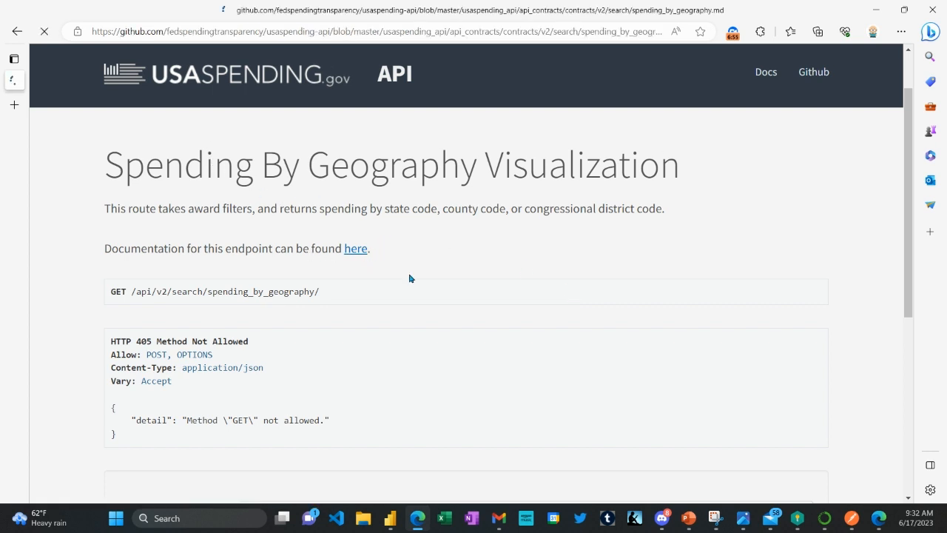
scroll(444, 275, "down", 2)
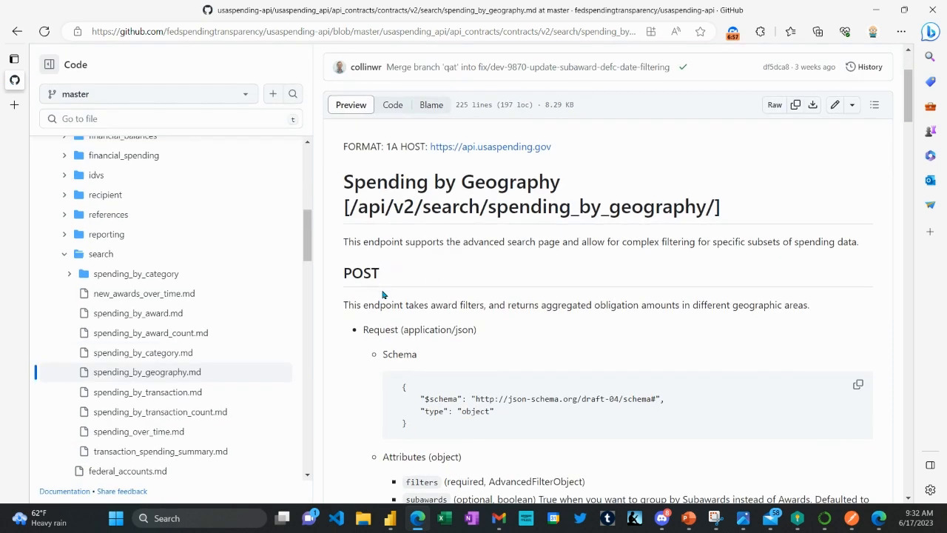
scroll(478, 291, "down", 4)
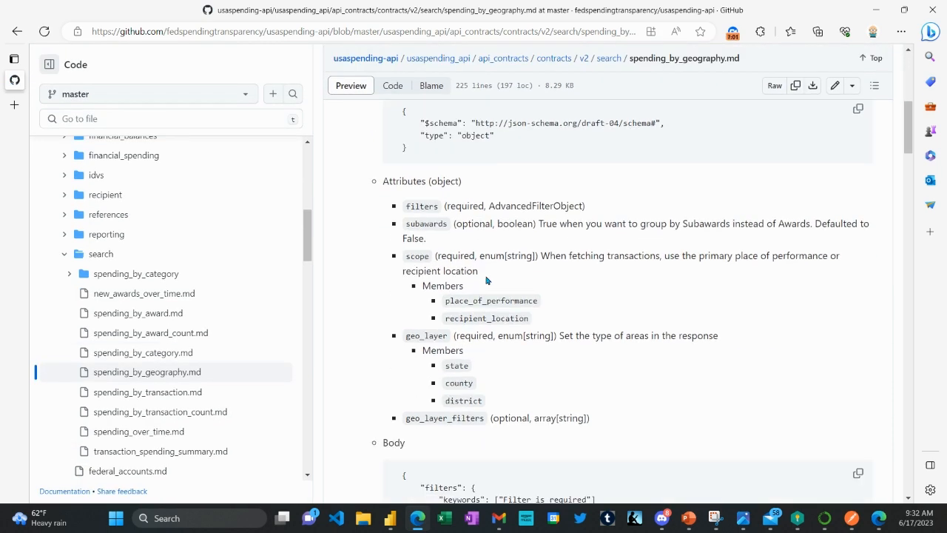
left_click_drag(463, 206, 493, 224)
left_click(471, 226)
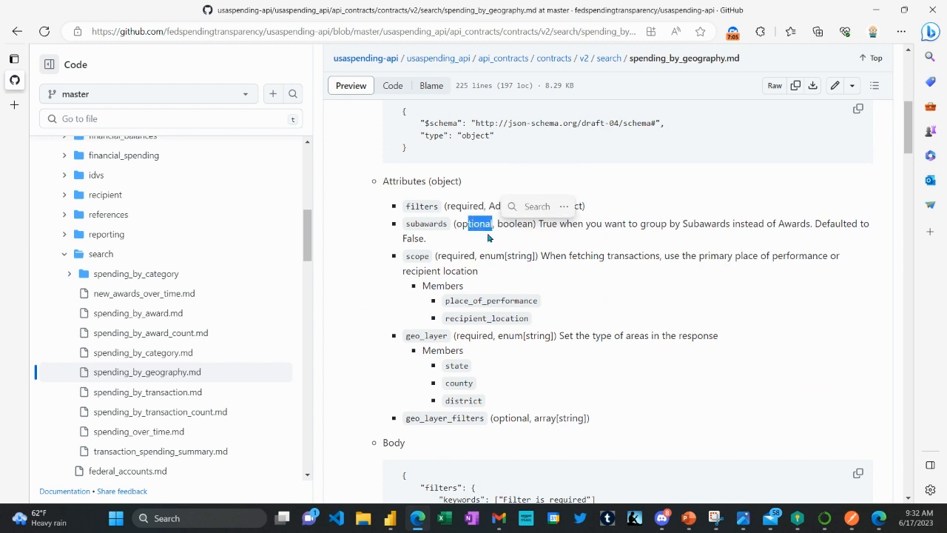
left_click(459, 256)
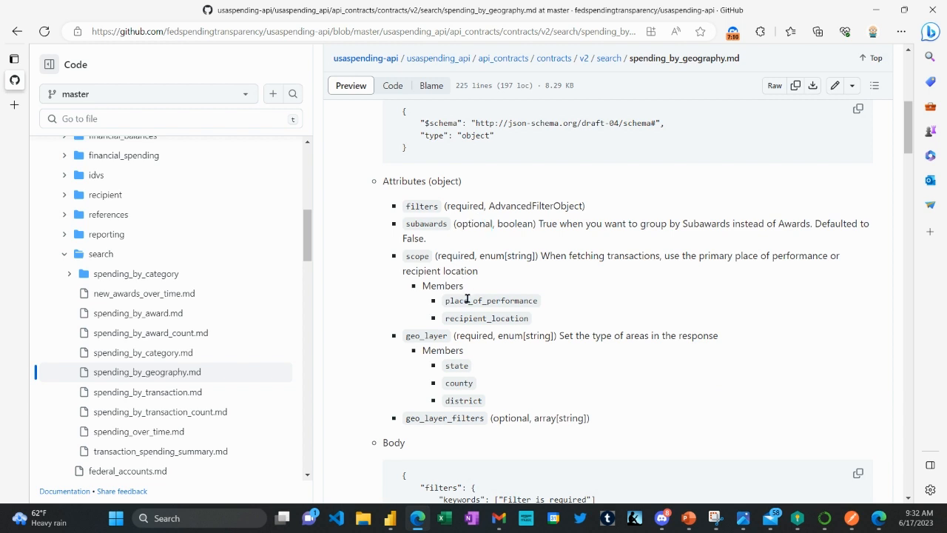
Step: Examine the documentation's sample request body and sample response, comparing them with the scope and geo_layer attributes
scroll(467, 299, "down", 1)
scroll(467, 299, "down", 5)
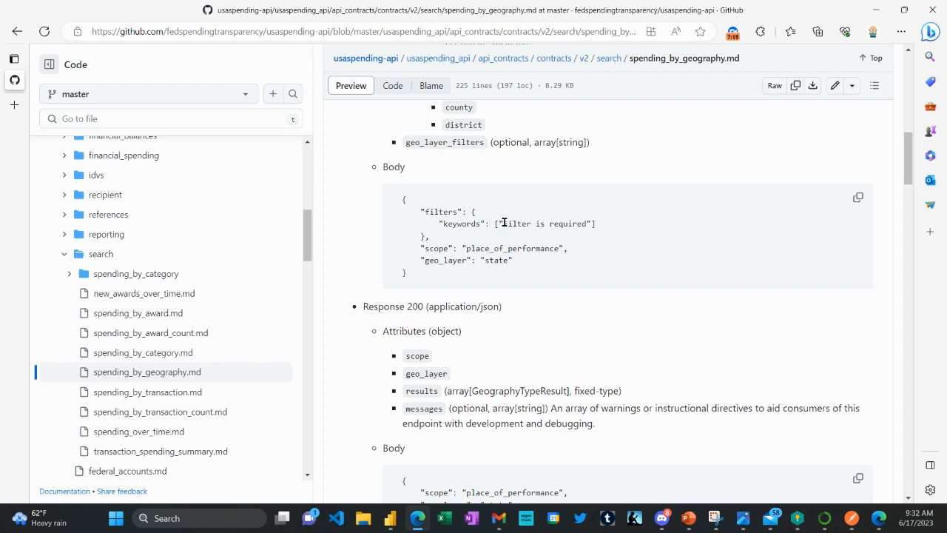
scroll(504, 222, "down", 7)
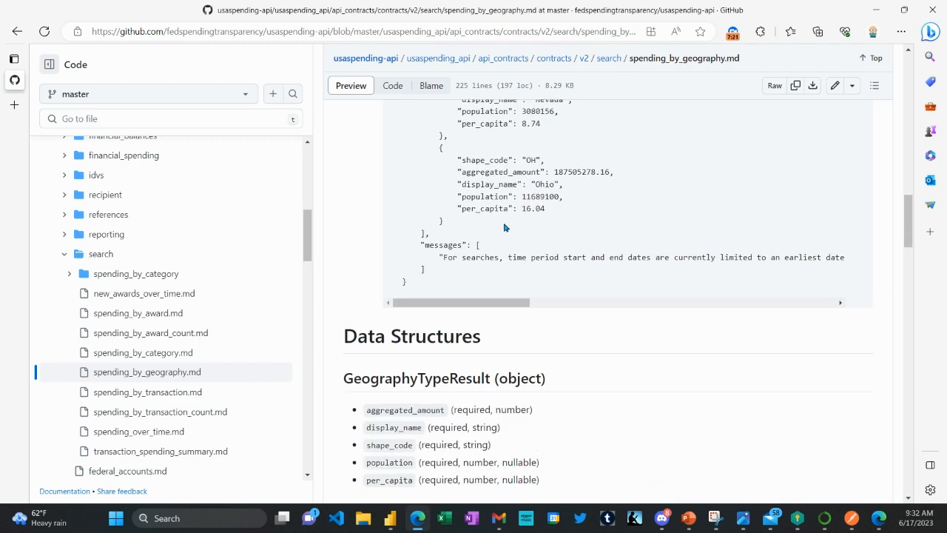
scroll(504, 227, "up", 2)
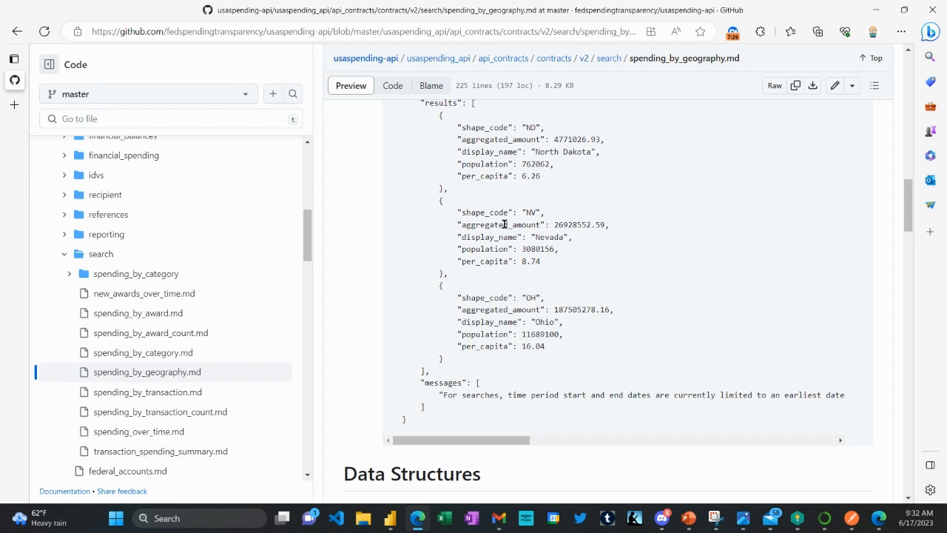
scroll(504, 224, "up", 10)
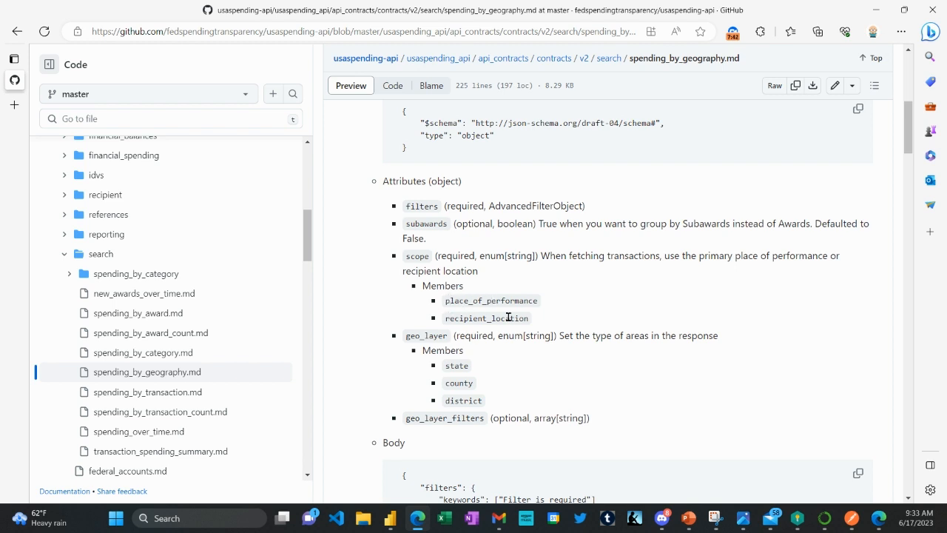
scroll(523, 290, "down", 2)
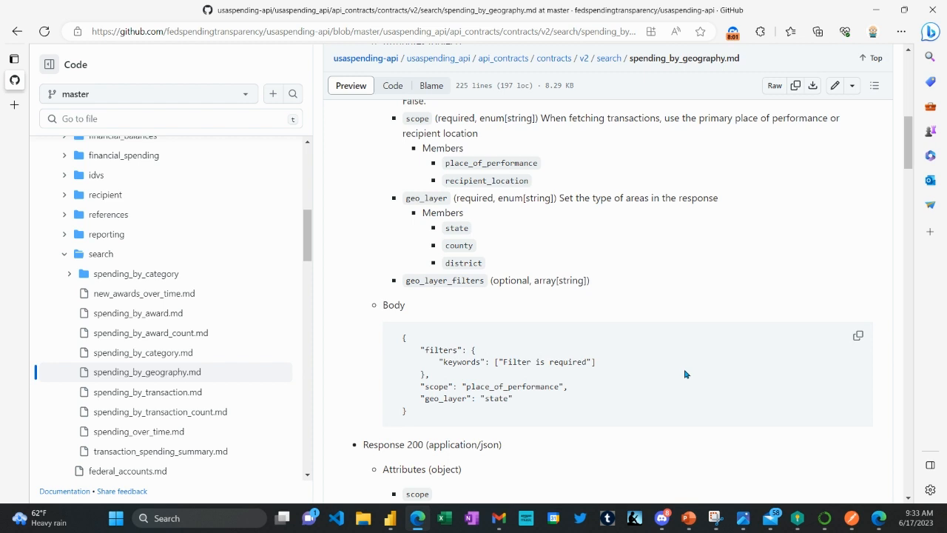
scroll(674, 366, "down", 5)
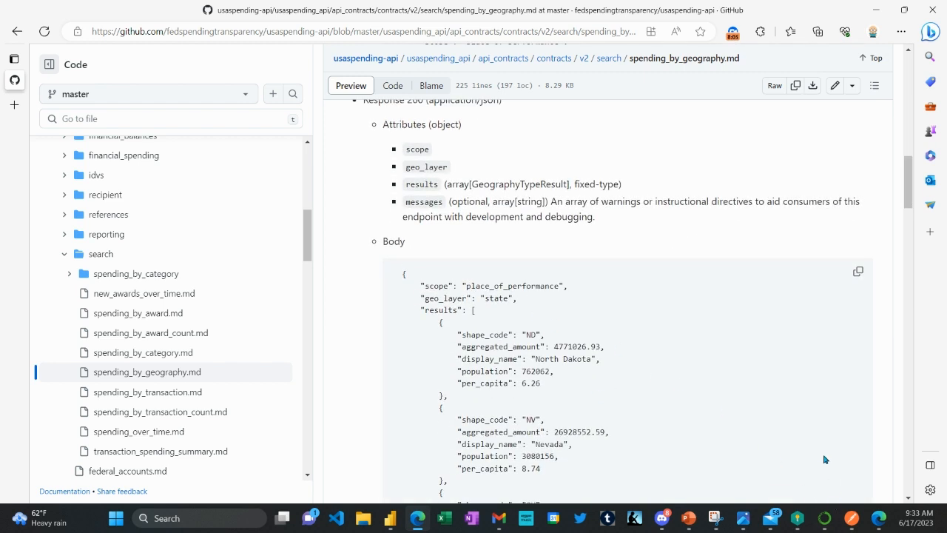
Step: Switch to Postman and review the JSON body of the spending_by_geography POST request from the filters down to geo_layer
left_click(852, 519)
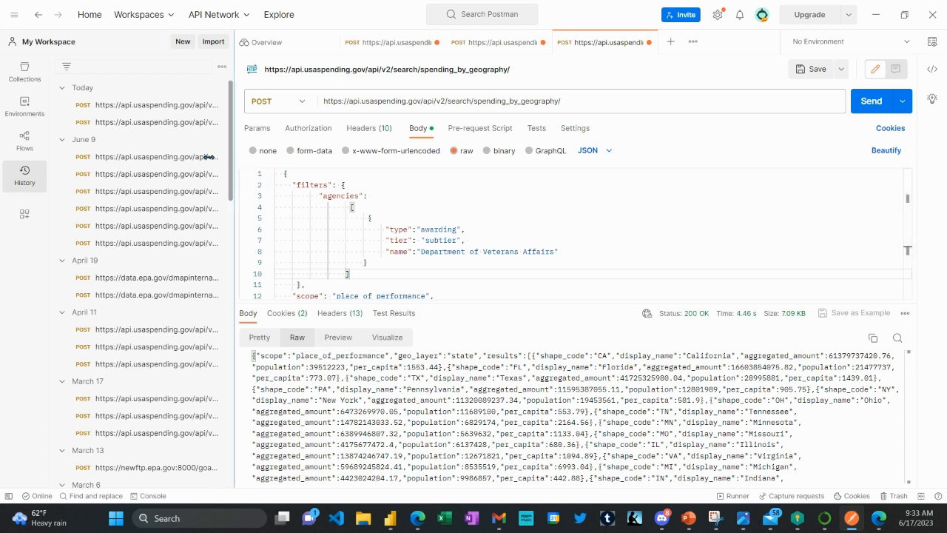
scroll(469, 215, "down", 1)
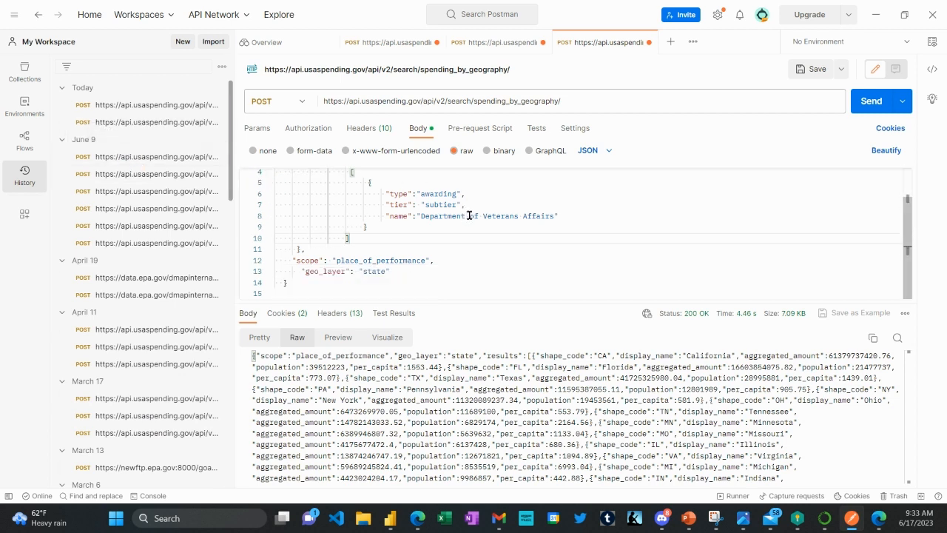
scroll(470, 215, "up", 1)
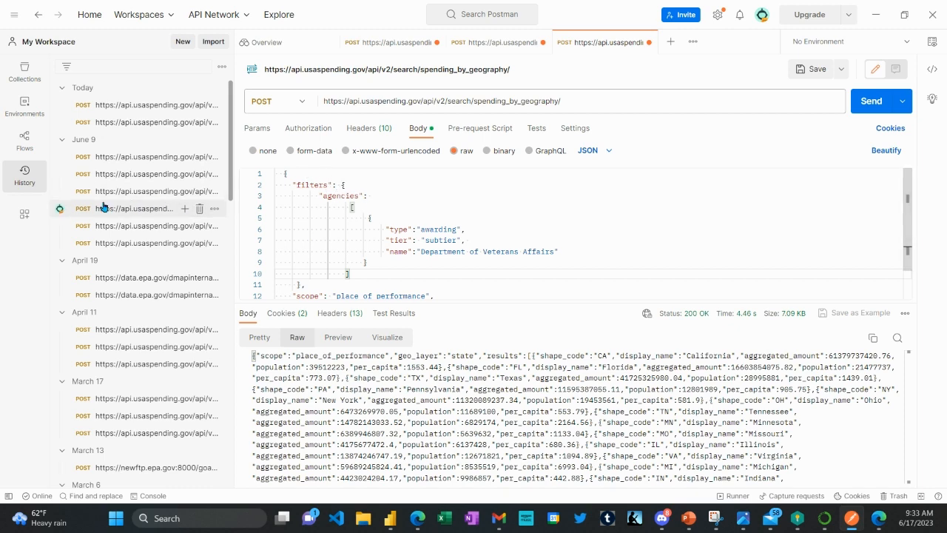
Step: Return to the GitHub documentation in the browser and find the agencies attribute under AdvancedFilterObject
left_click(418, 518)
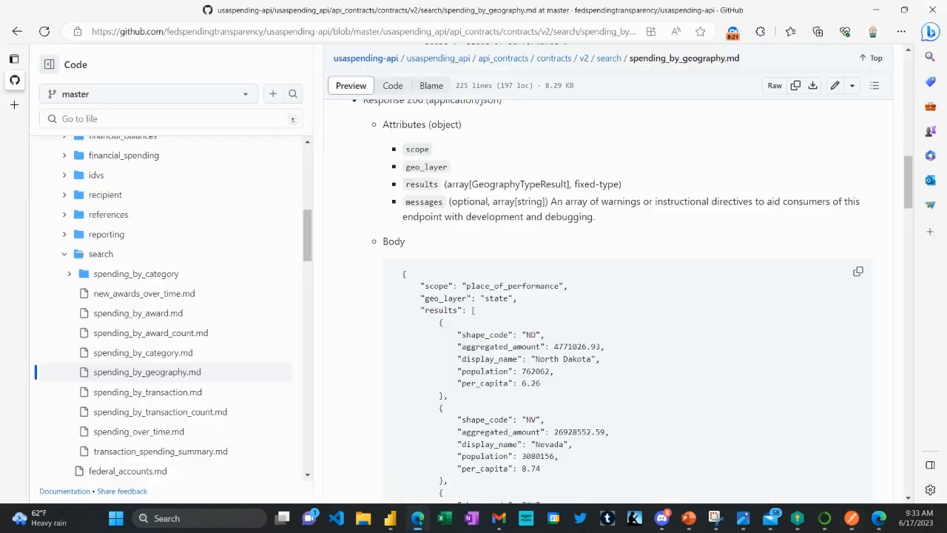
scroll(498, 360, "down", 10)
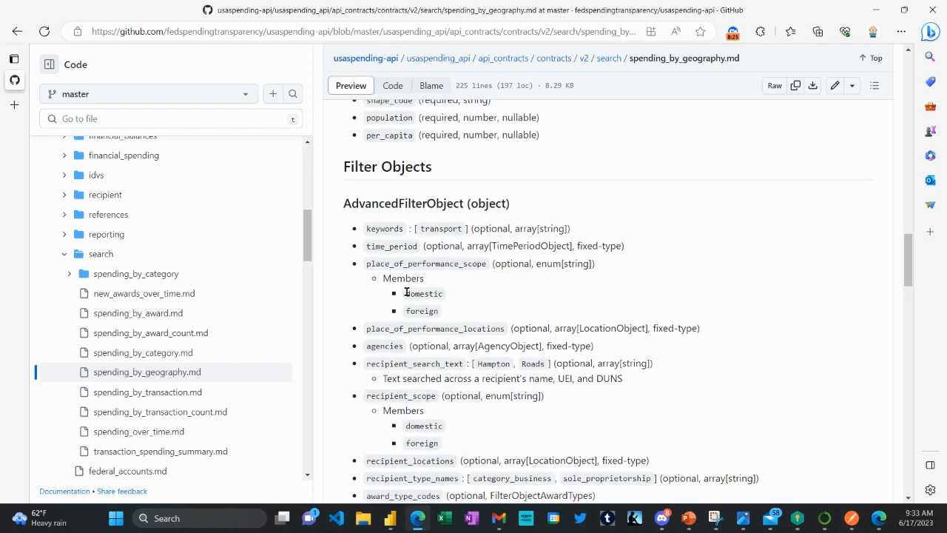
left_click_drag(383, 347, 432, 347)
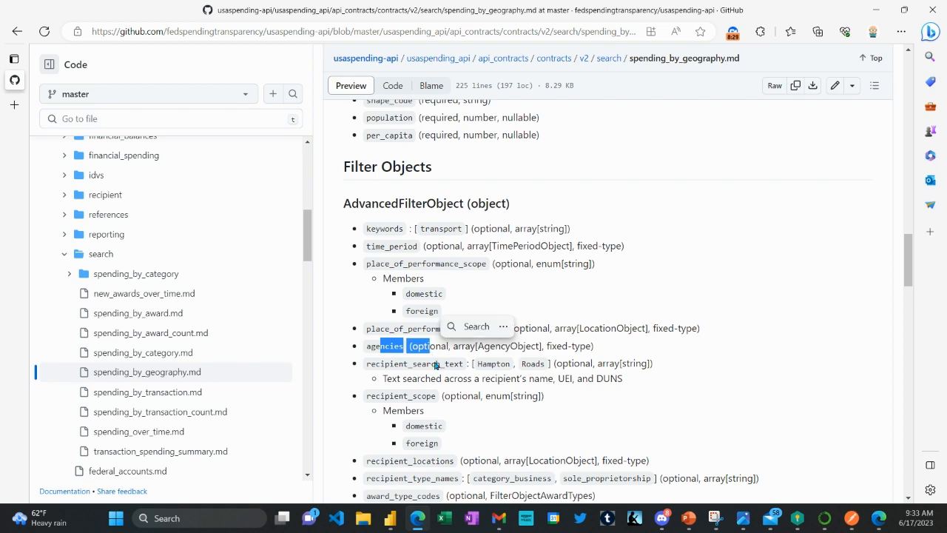
left_click(441, 360)
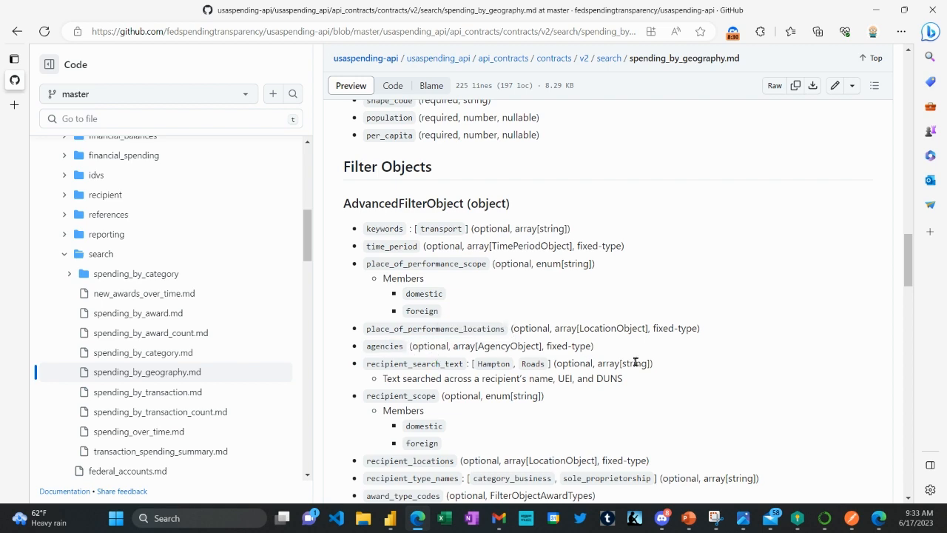
Step: Switch to Postman and examine the type, tier and name fields inside the request body's agencies filter
left_click(851, 518)
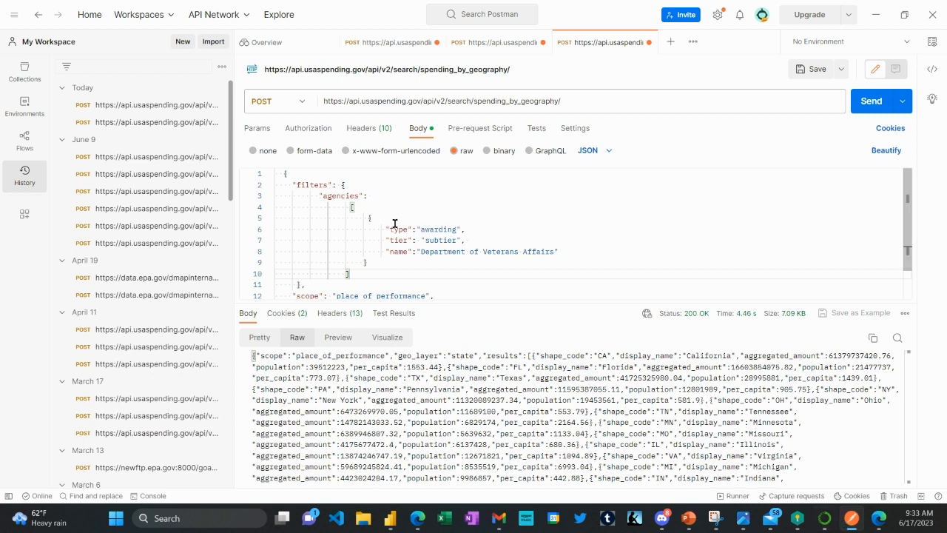
scroll(381, 215, "down", 1)
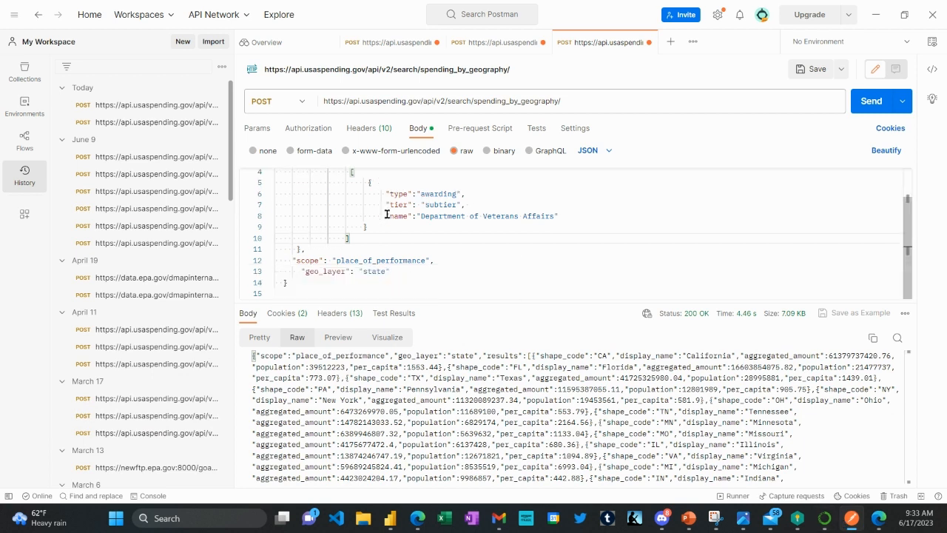
scroll(386, 215, "up", 1)
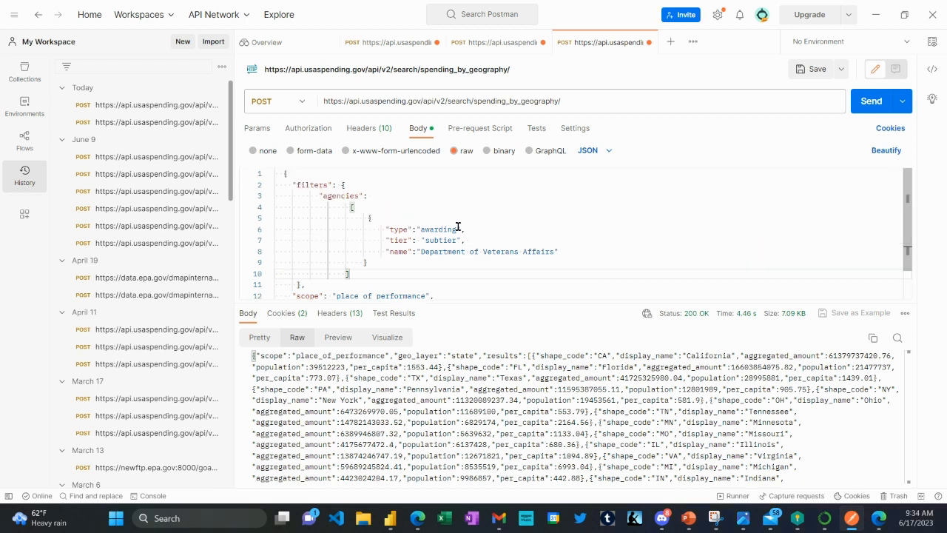
left_click(398, 240)
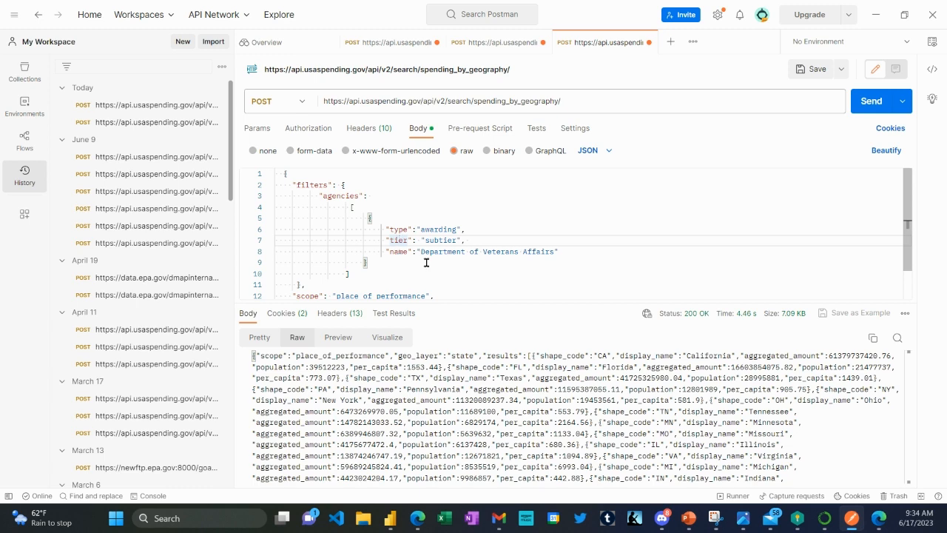
Step: Return to the GitHub documentation and read the AgencyObject definition, including the allowed members for type and tier
left_click(418, 518)
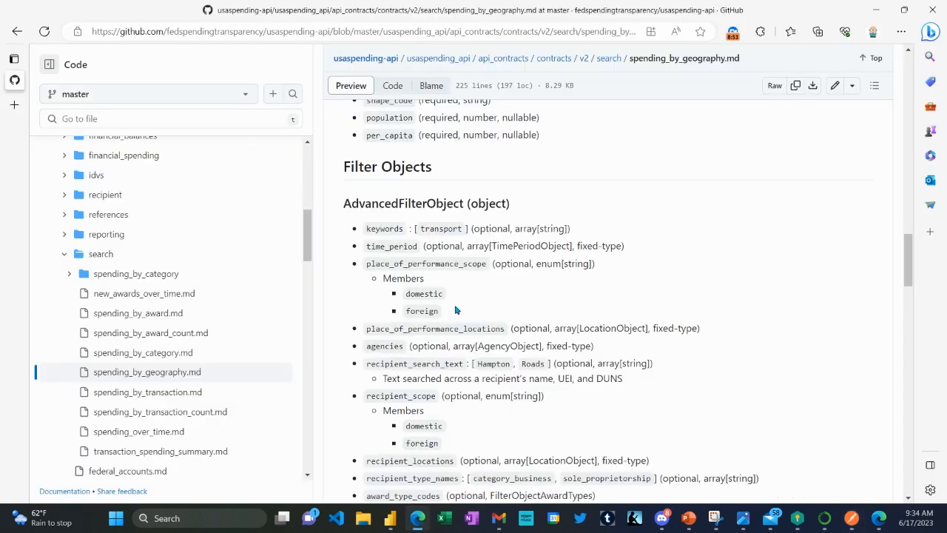
scroll(456, 309, "down", 8)
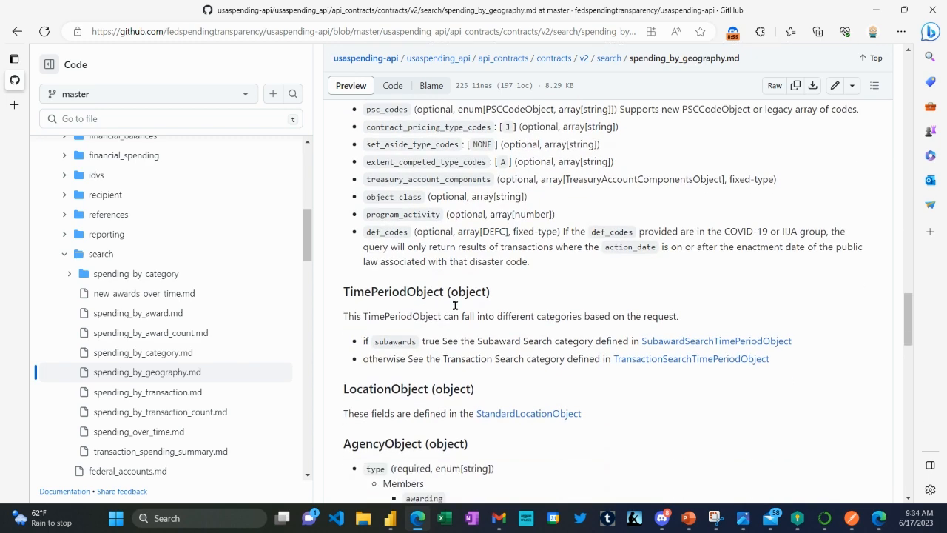
scroll(454, 344, "down", 2)
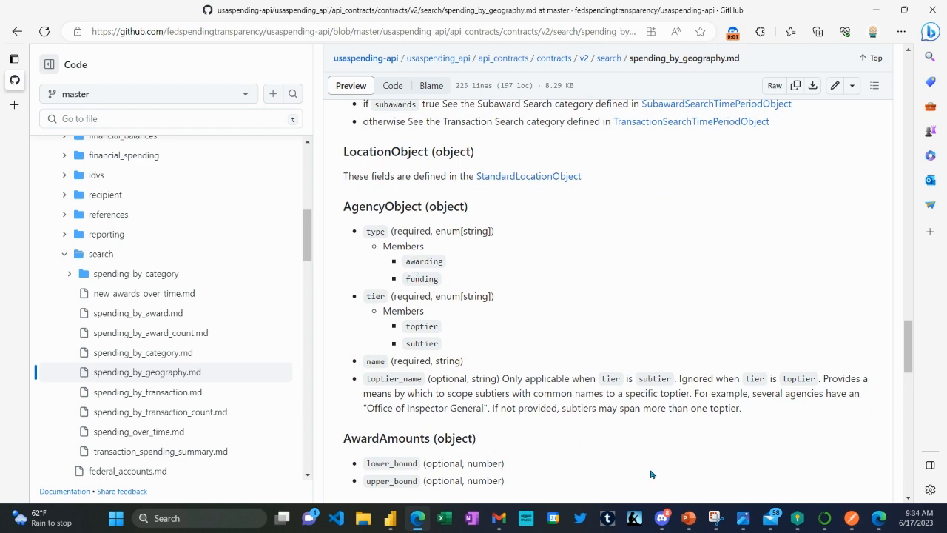
left_click(852, 518)
left_click(852, 518)
scroll(446, 326, "down", 2)
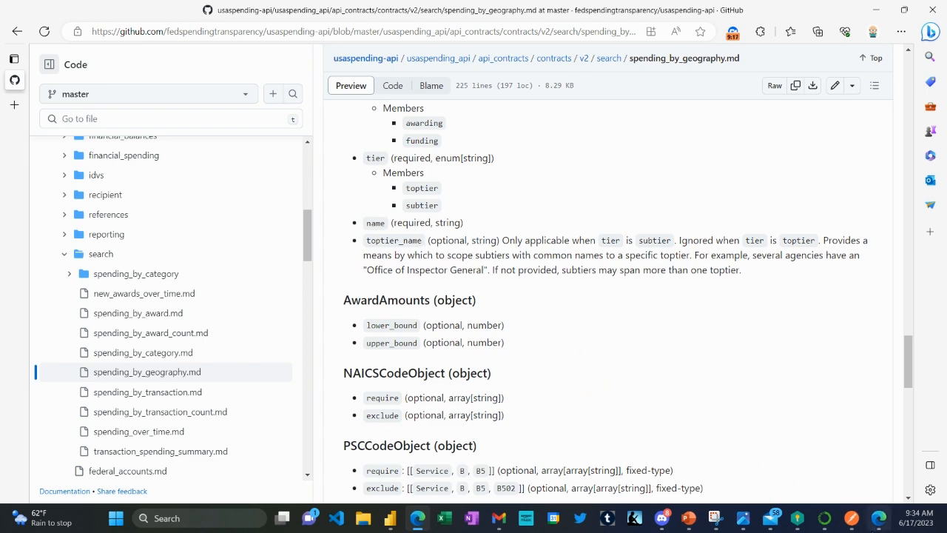
Step: Switch to Postman and check how the request body nests the agencies filter and sets the scope and geo_layer
mouse_move(852, 519)
left_click(839, 466)
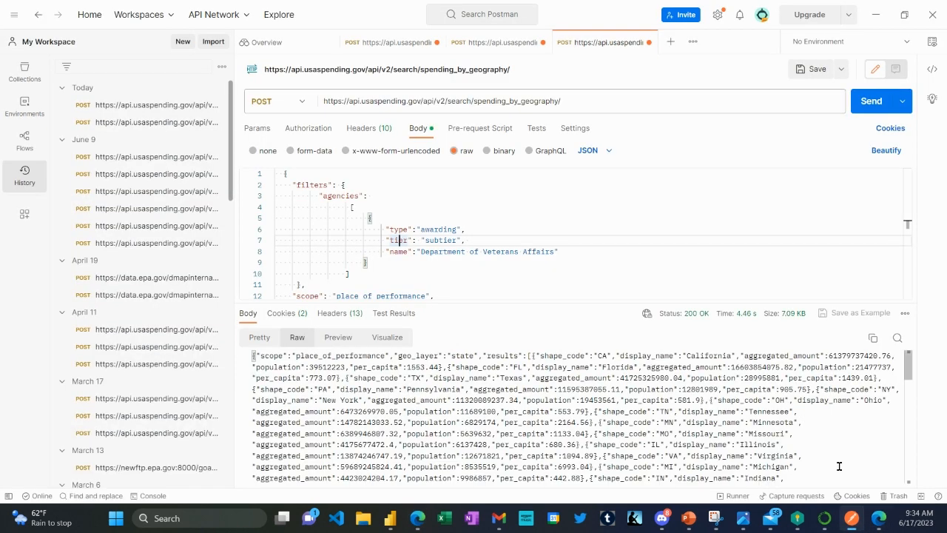
scroll(426, 264, "down", 2)
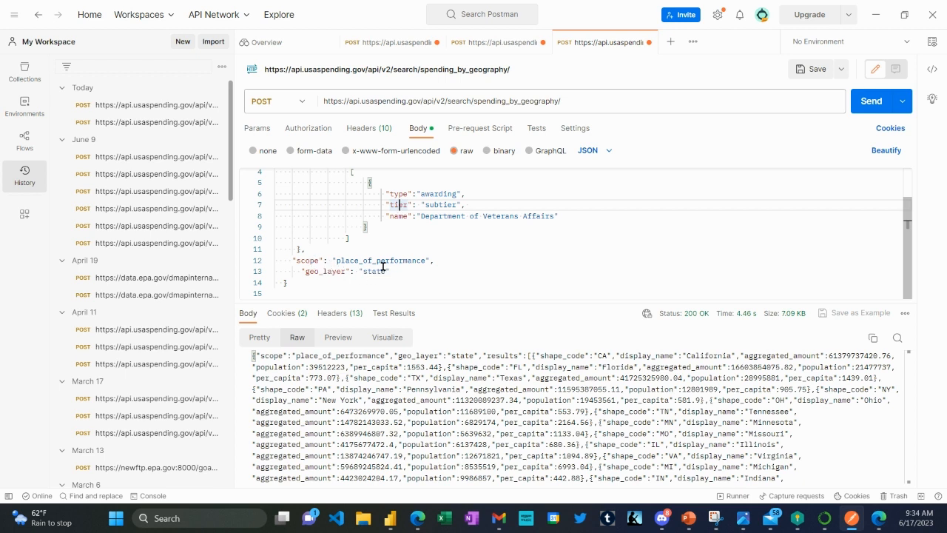
scroll(457, 287, "up", 1)
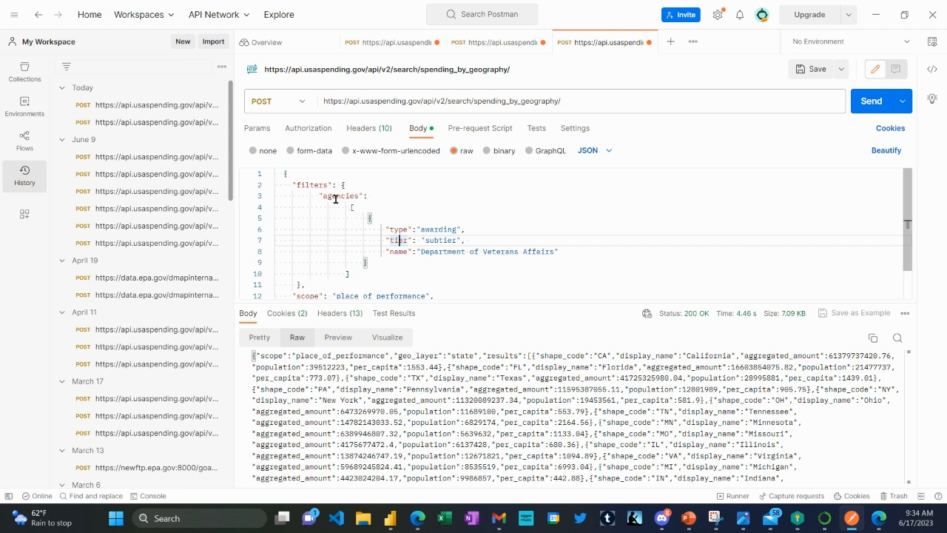
scroll(370, 257, "down", 1)
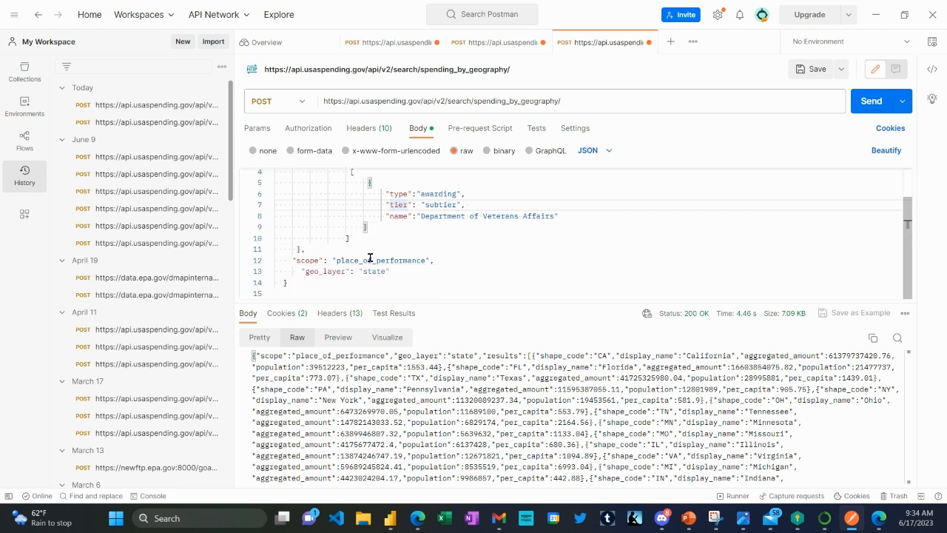
scroll(383, 260, "up", 1)
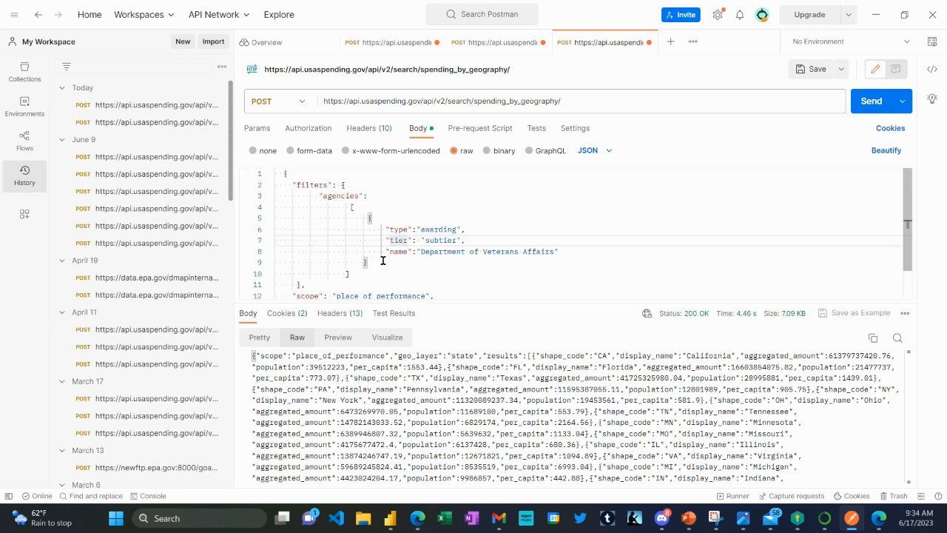
scroll(383, 260, "down", 1)
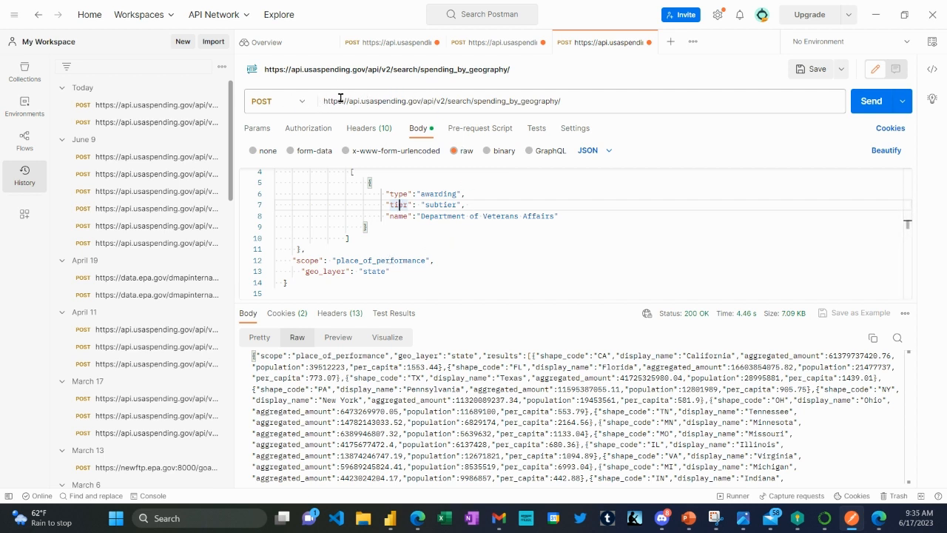
Step: Send the POST request to the spending_by_geography endpoint and look through the raw response against the request body
left_click(580, 99)
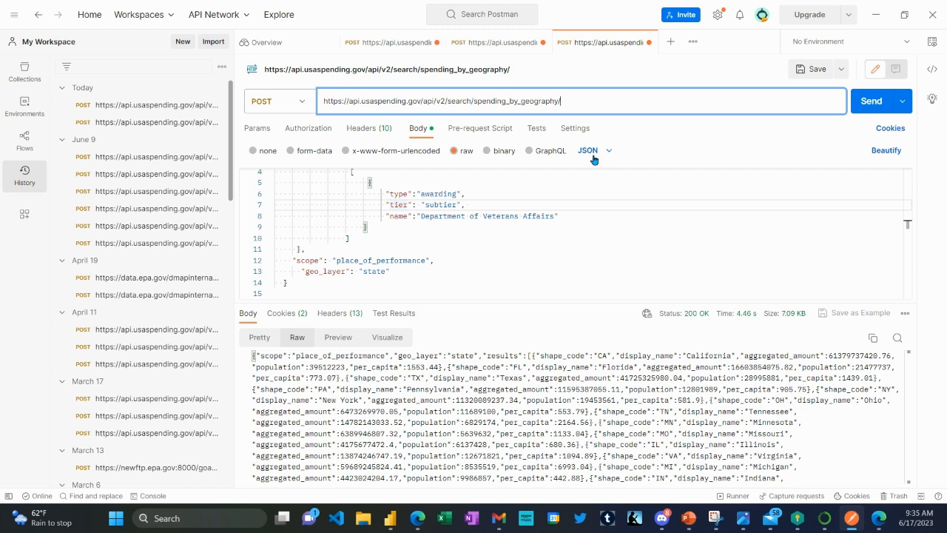
left_click(868, 101)
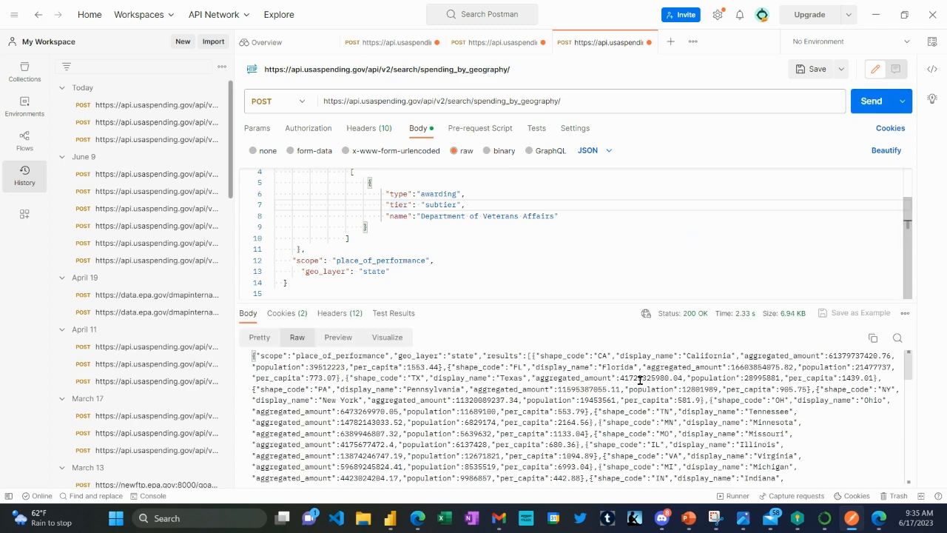
scroll(641, 391, "down", 10)
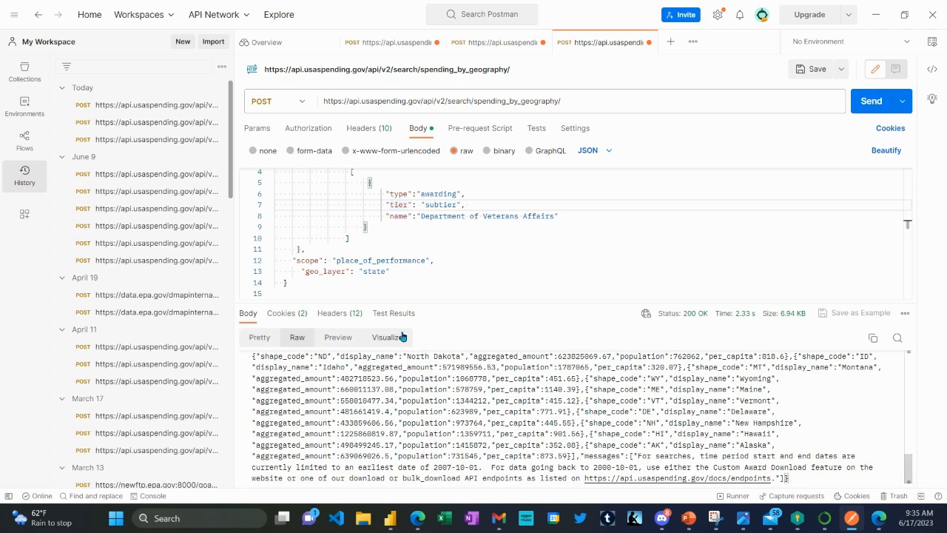
mouse_move(699, 320)
scroll(469, 409, "up", 5)
scroll(492, 244, "up", 2)
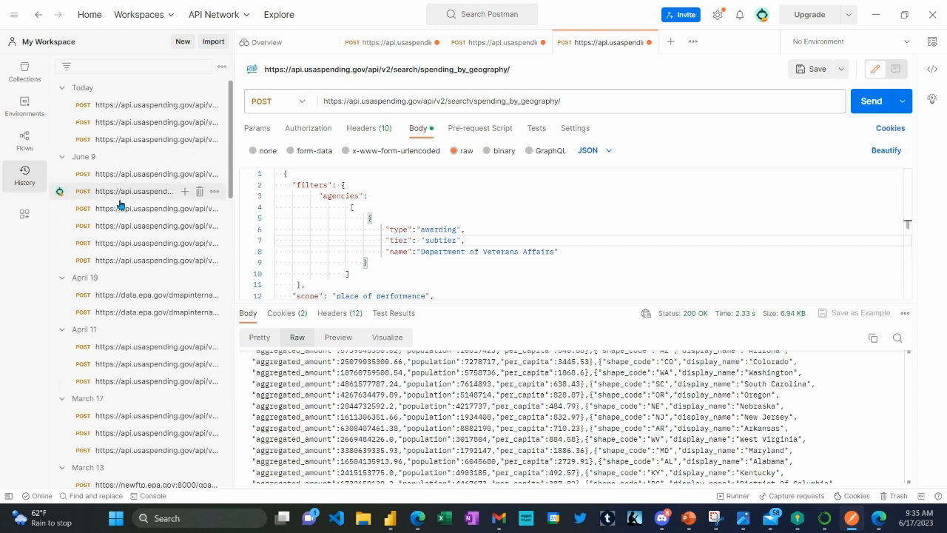
Step: Switch to the Power Query Editor, open Query1's code in the Advanced Editor and look through it
mouse_move(396, 526)
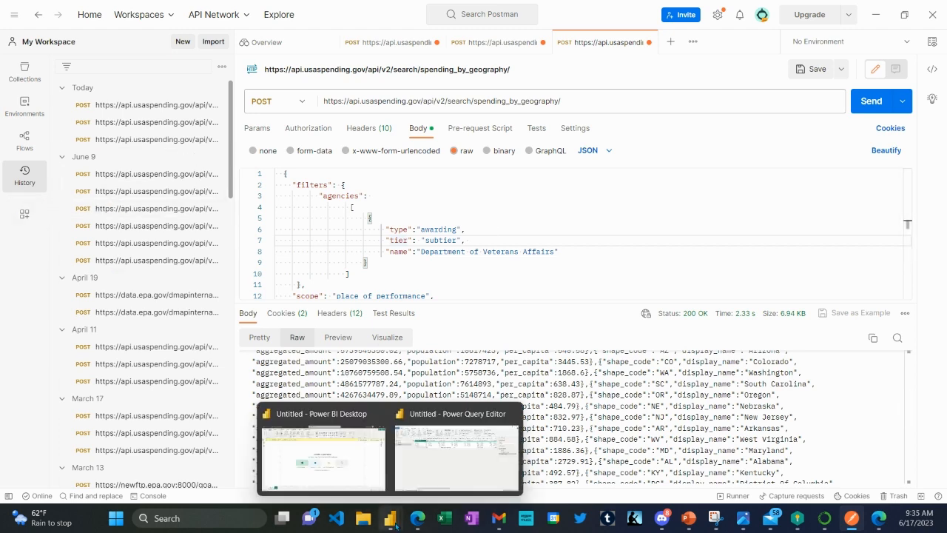
left_click(436, 472)
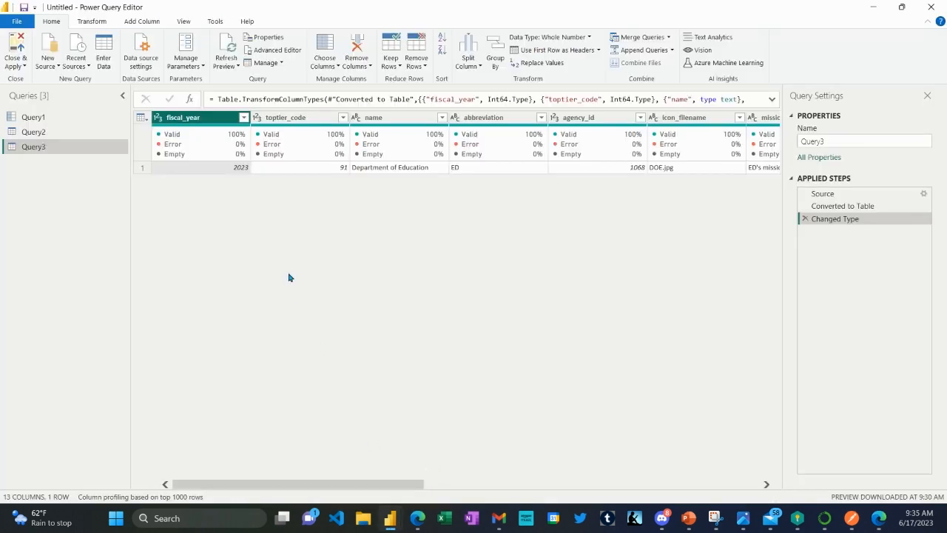
left_click(56, 117)
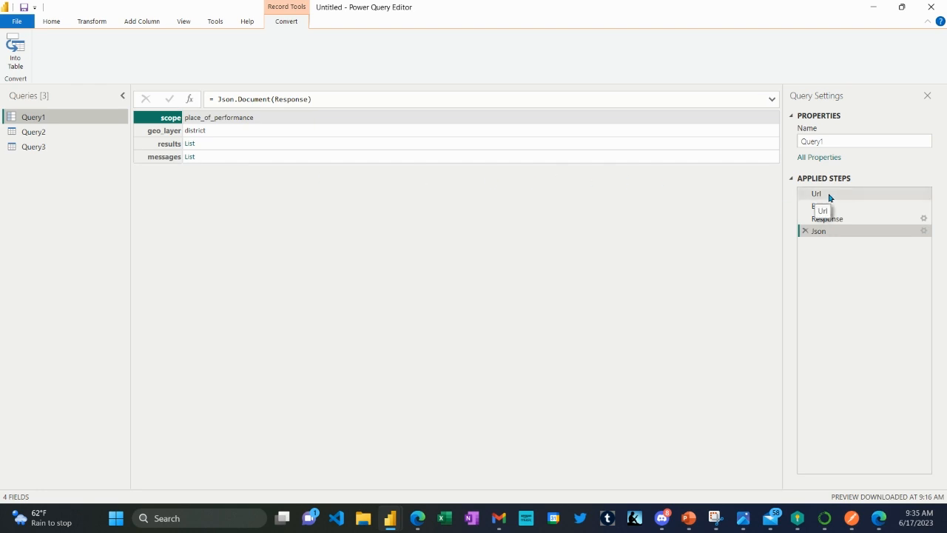
left_click(52, 27)
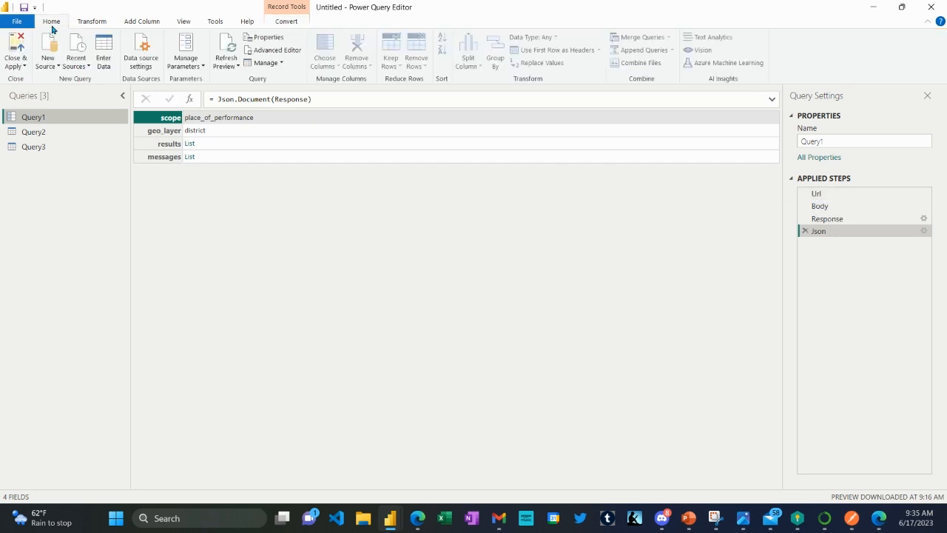
left_click(259, 50)
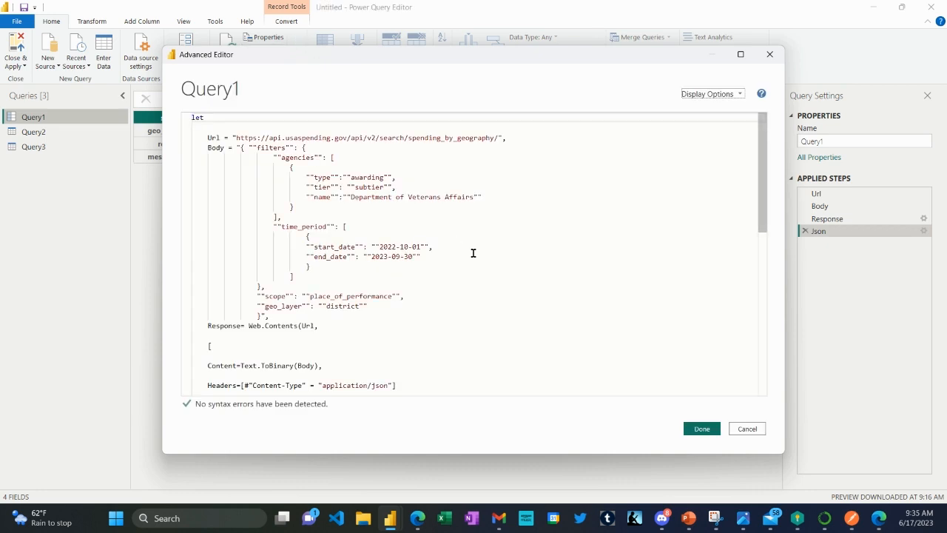
scroll(474, 254, "down", 10)
scroll(474, 254, "up", 10)
Step: Remove the blank lines below let, after the Web.Contents(Url, line and after the opening bracket in Query1's code
left_click(217, 128)
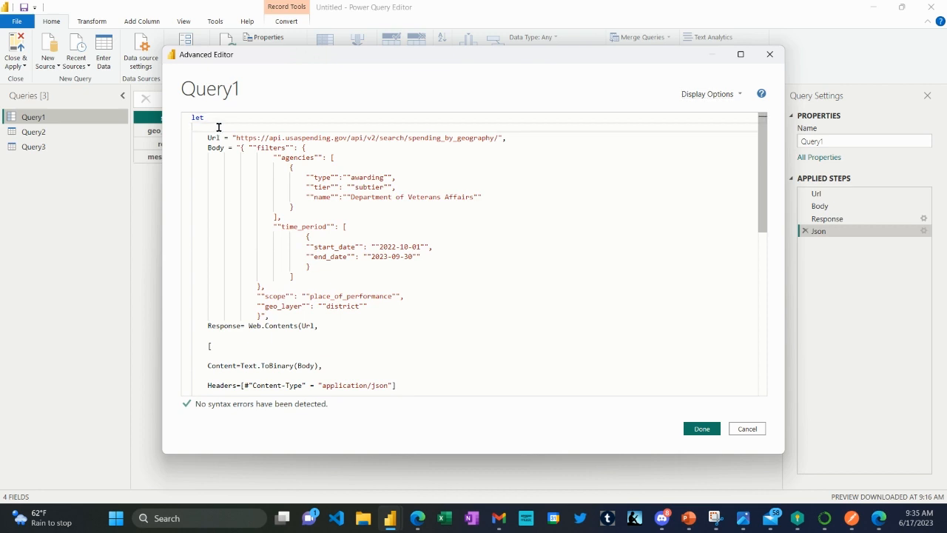
key("BackSpace")
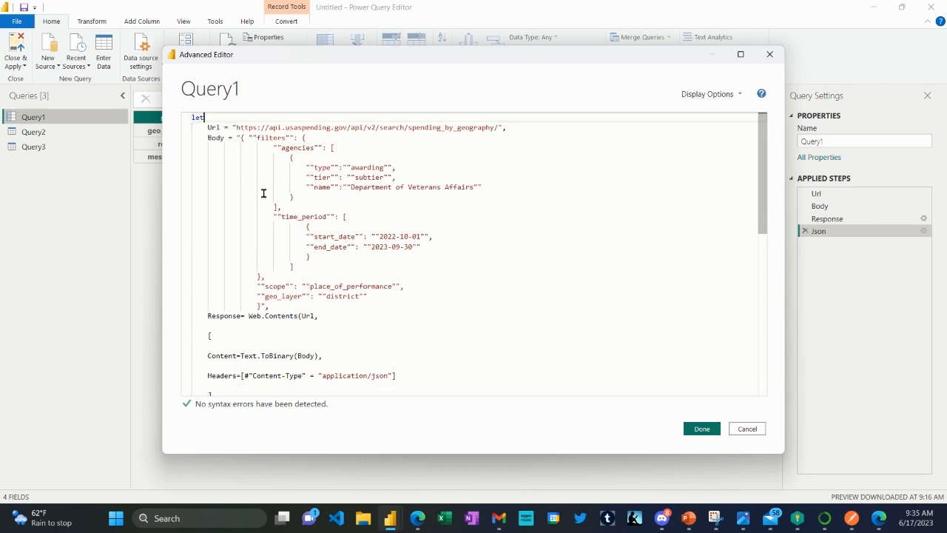
left_click(219, 325)
key("BackSpace")
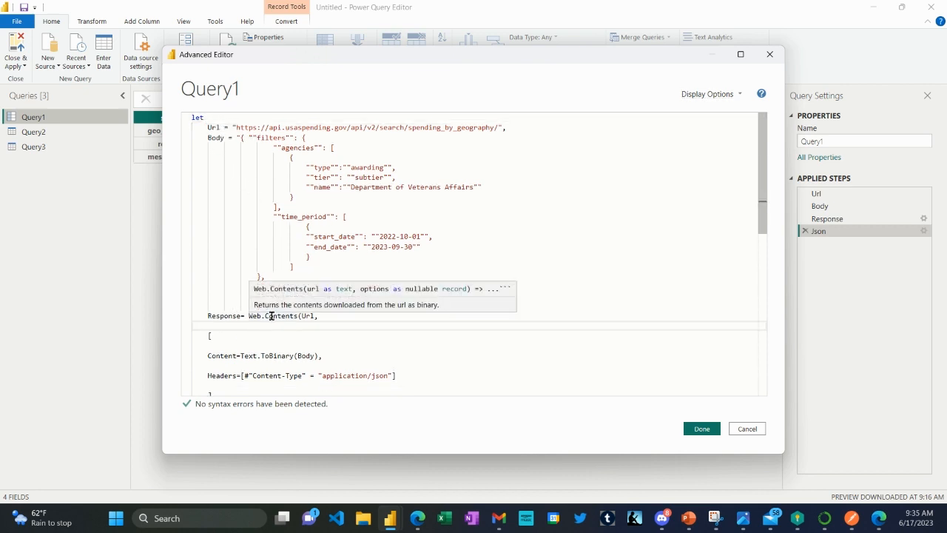
left_click(216, 334)
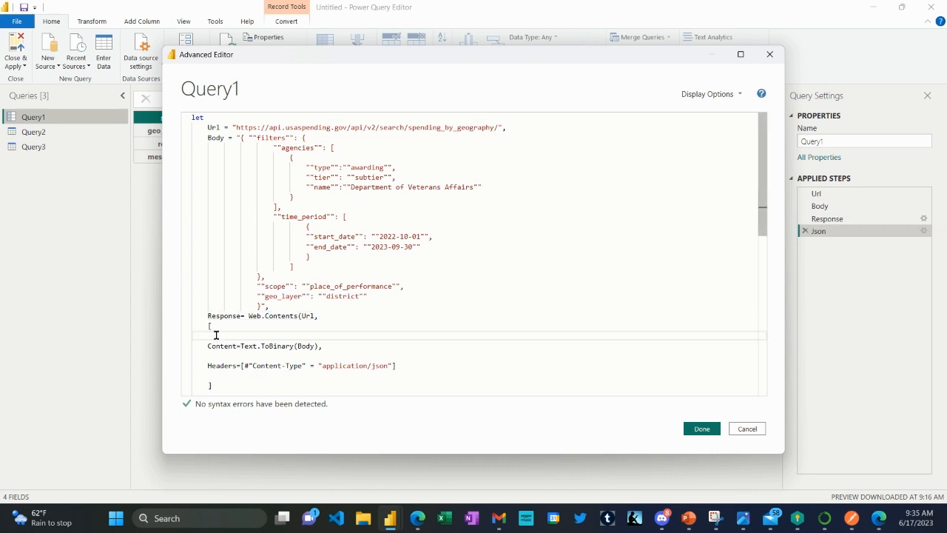
key("BackSpace")
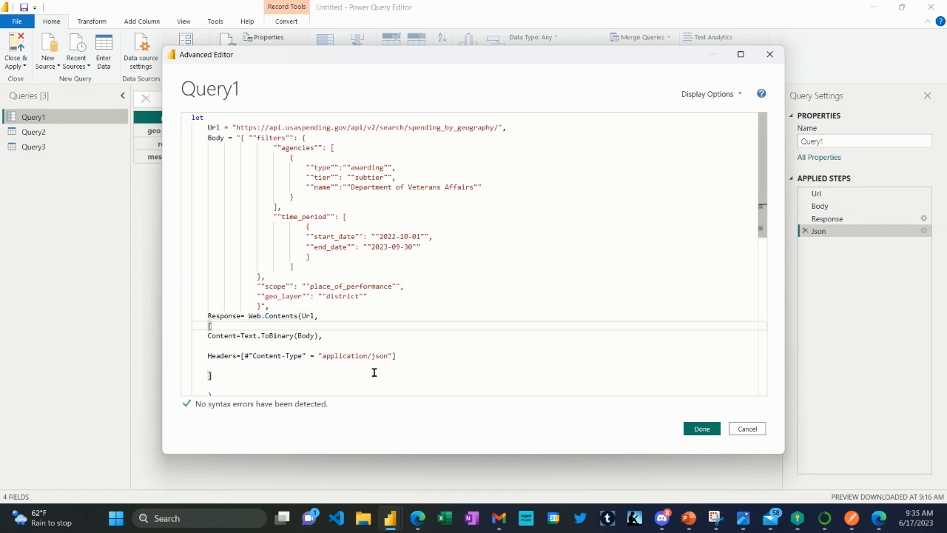
Step: Indent the Content and Headers lines inside the Web.Contents options record and remove the blank lines between them and around the closing bracket
left_click_drag(400, 360, 169, 339)
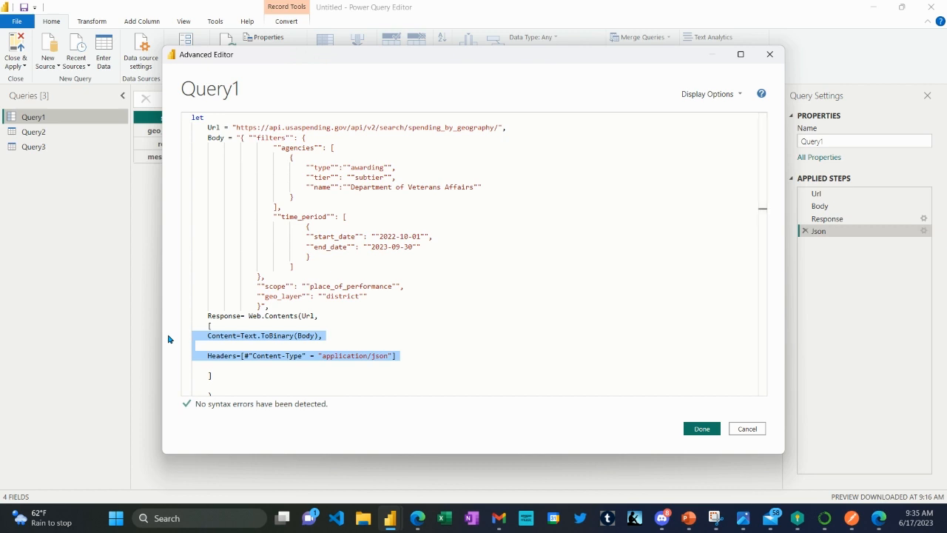
key("Tab")
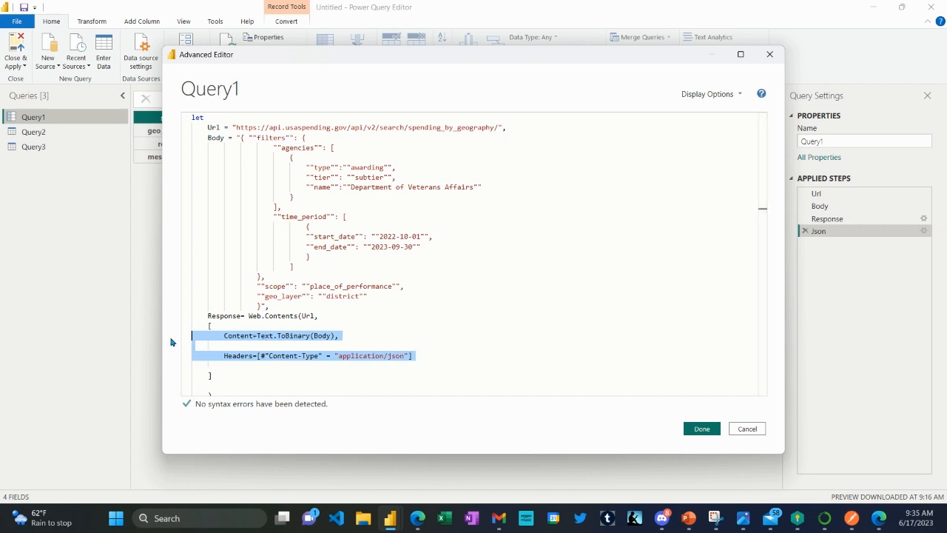
left_click(242, 346)
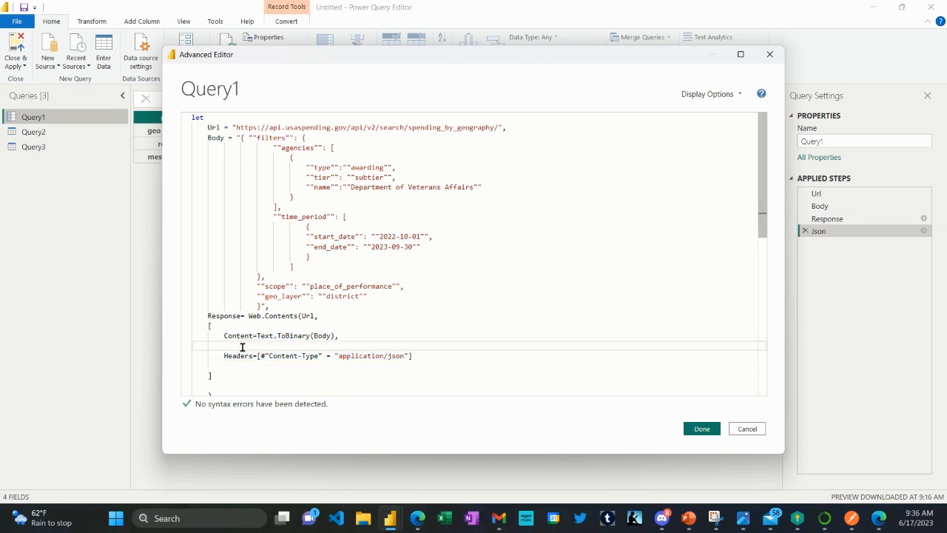
key("BackSpace")
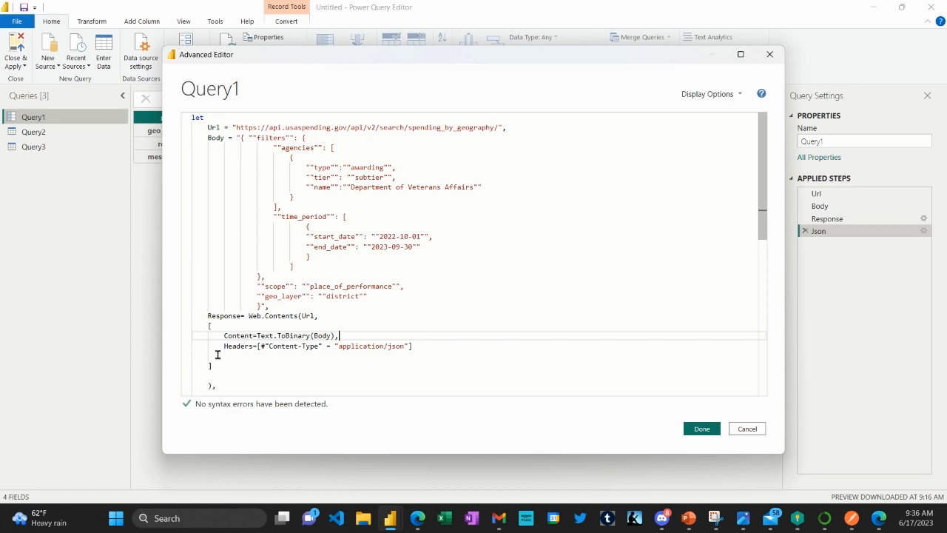
left_click(218, 355)
key("BackSpace")
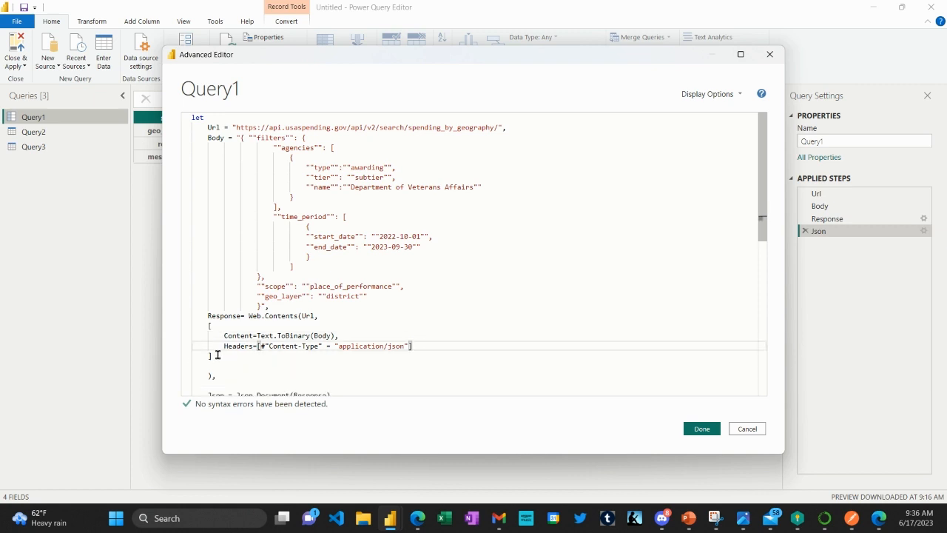
left_click(219, 363)
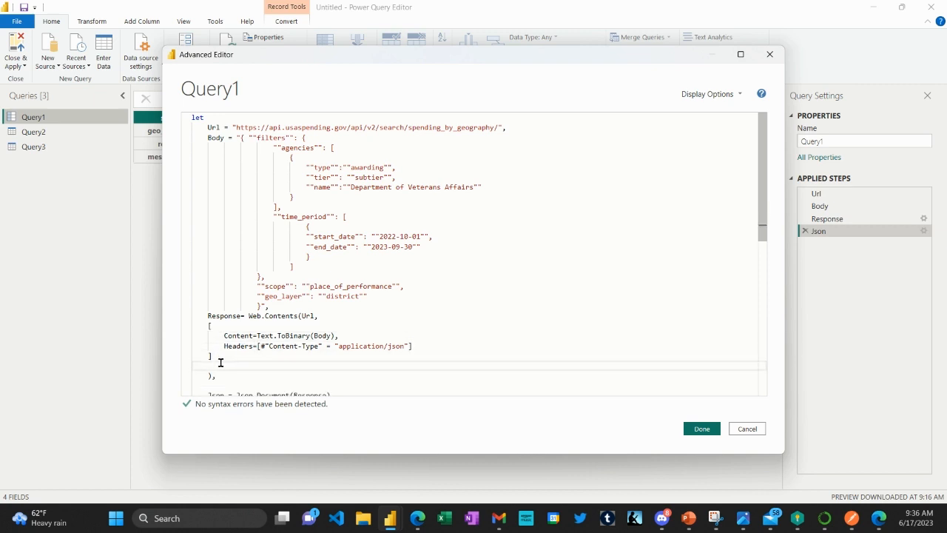
key("BackSpace")
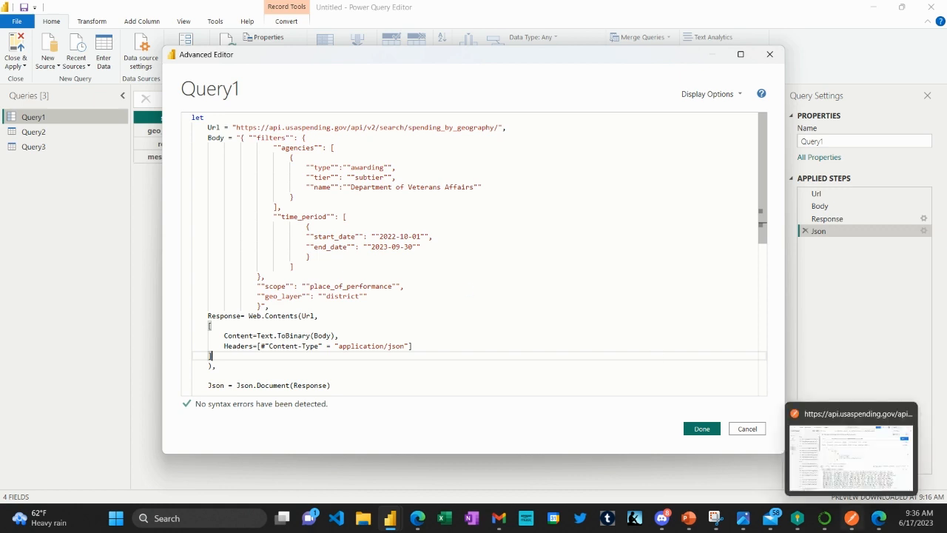
Step: Switch to Postman and copy the entire JSON request body of the spending_by_geography request
left_click(852, 518)
scroll(556, 237, "down", 1)
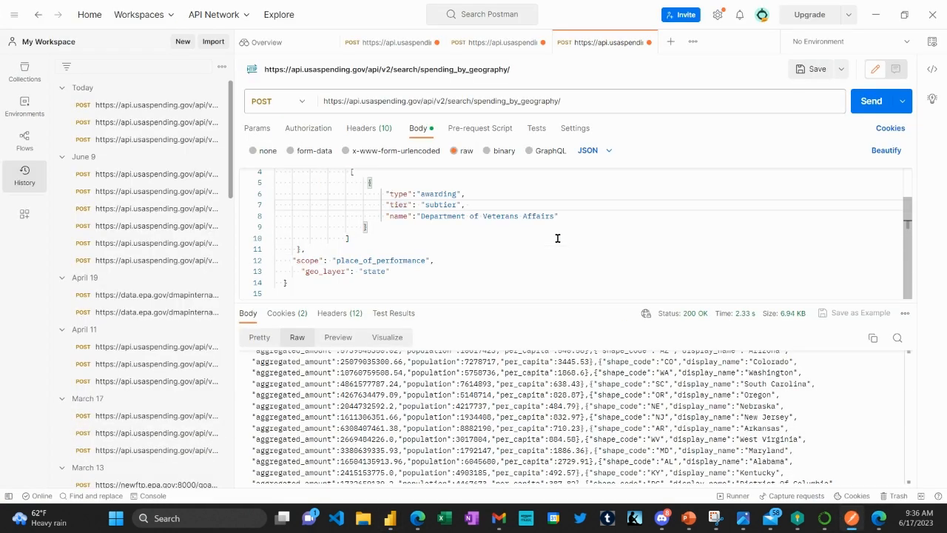
left_click_drag(288, 283, 266, 122)
key("ctrl+c")
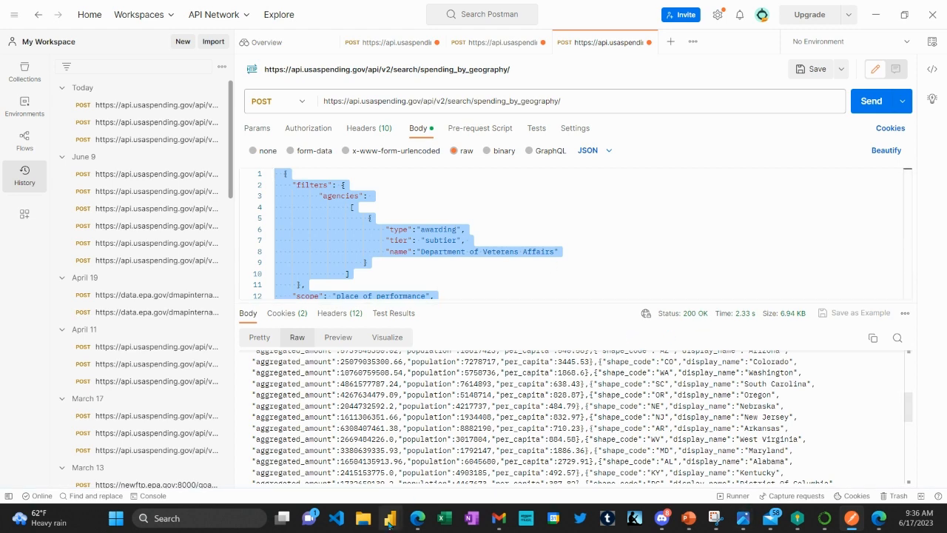
Step: Return to Query1's Advanced Editor and paste the copied JSON body several blank lines below the final Json
mouse_move(390, 518)
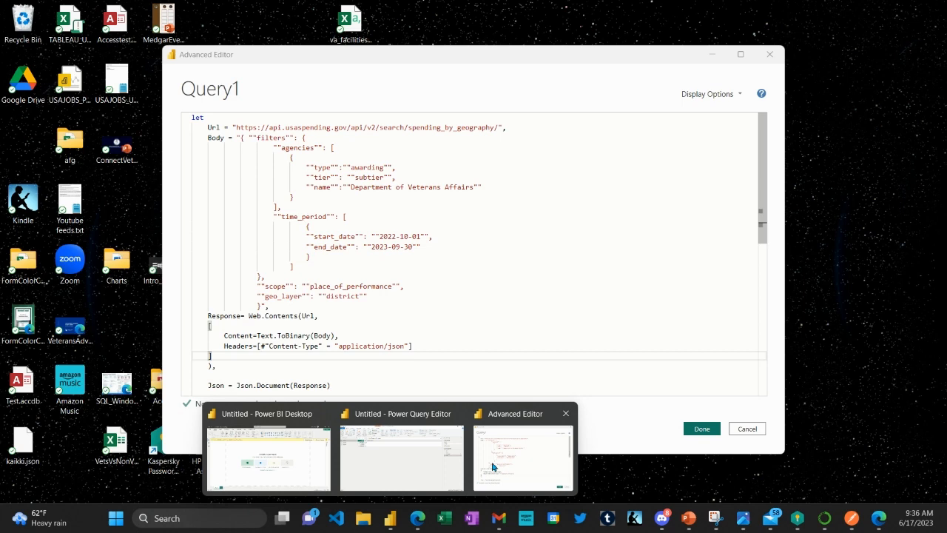
left_click(492, 467)
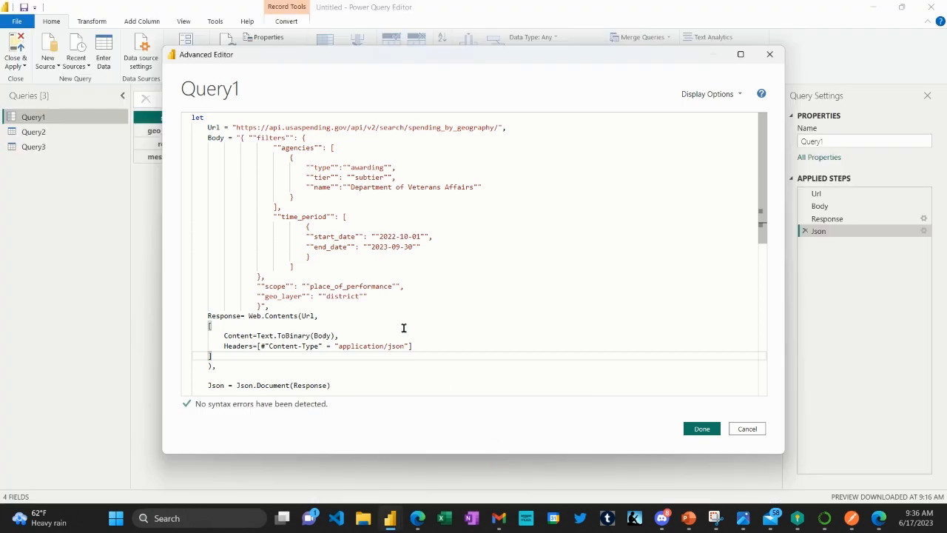
scroll(402, 328, "down", 10)
key("ctrl+End")
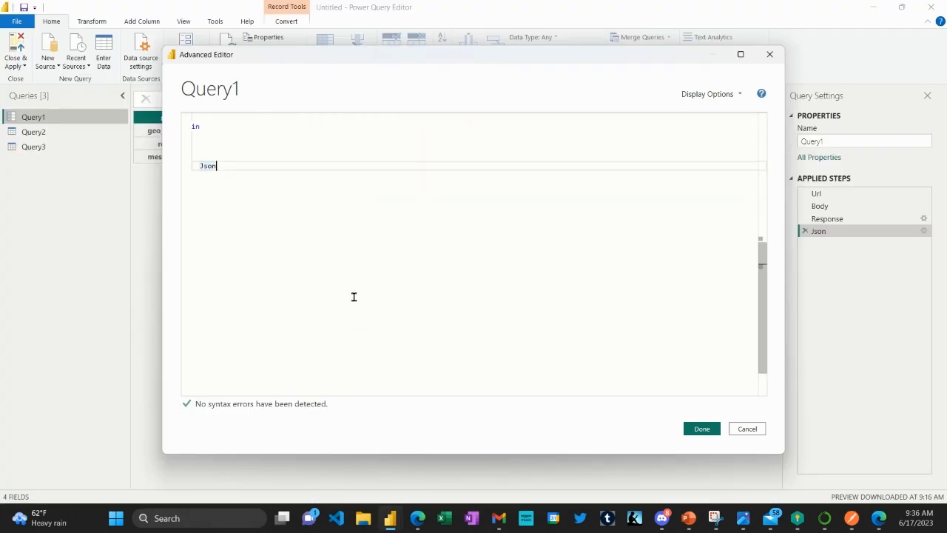
key("Return")
key("Return")
key("Return")
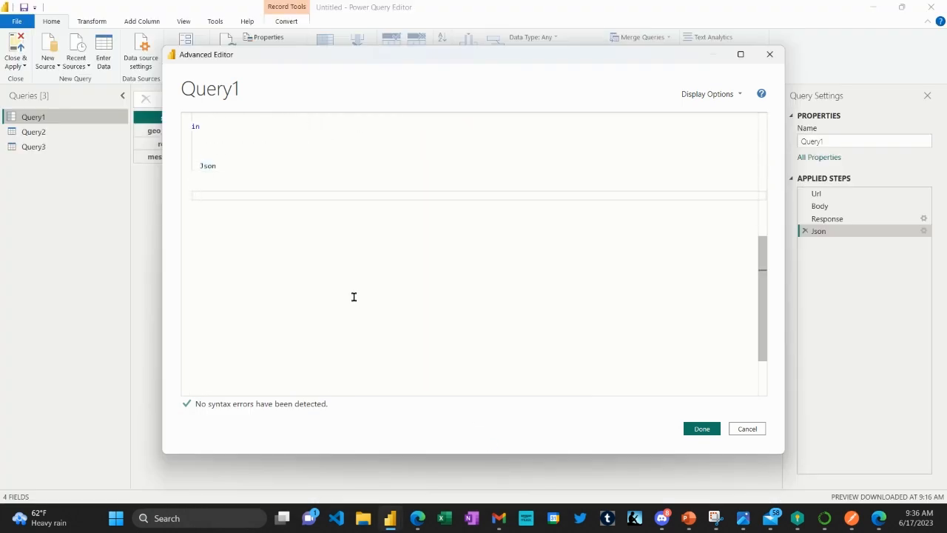
key("Return")
key("Return")
key("Return")
key("Return")
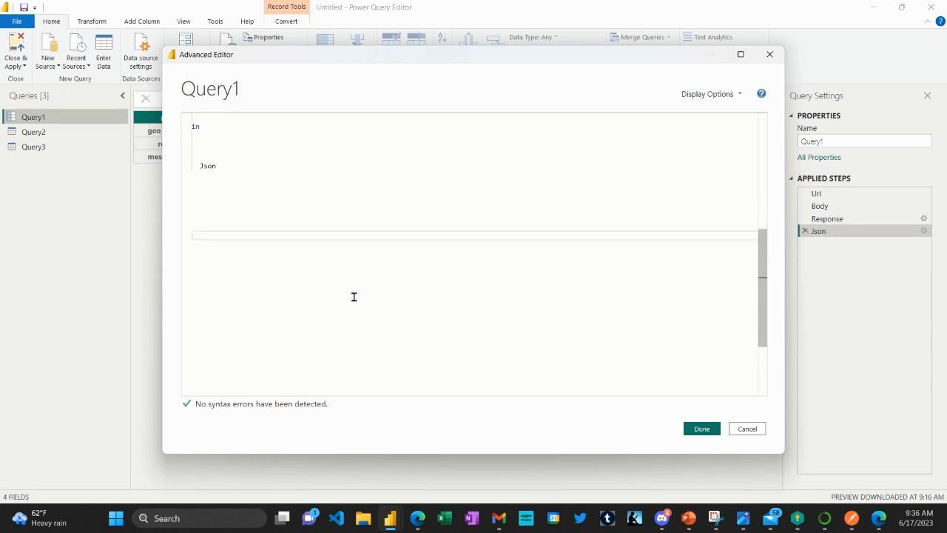
key("ctrl+v")
Step: Enclose the pasted JSON body in double quotes, before its first brace and after its last one
scroll(354, 296, "up", 1)
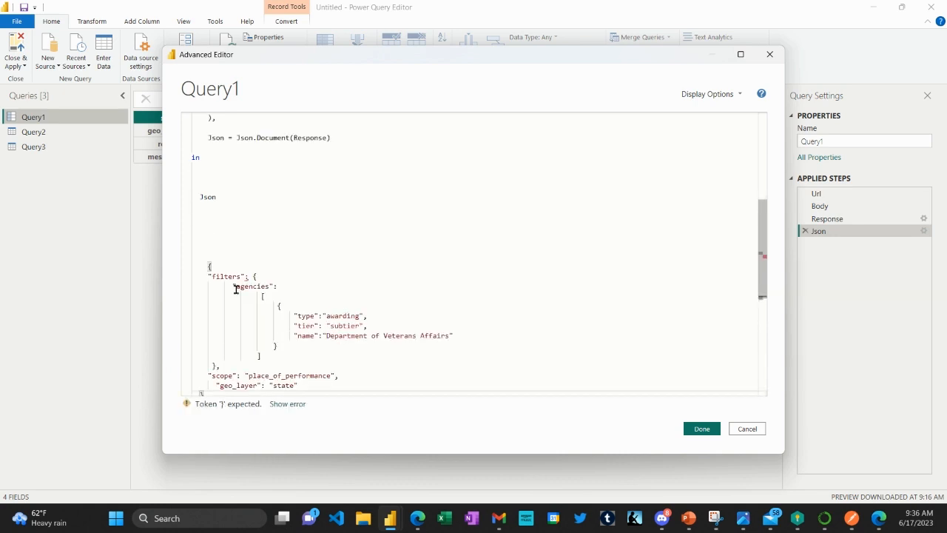
left_click(212, 266)
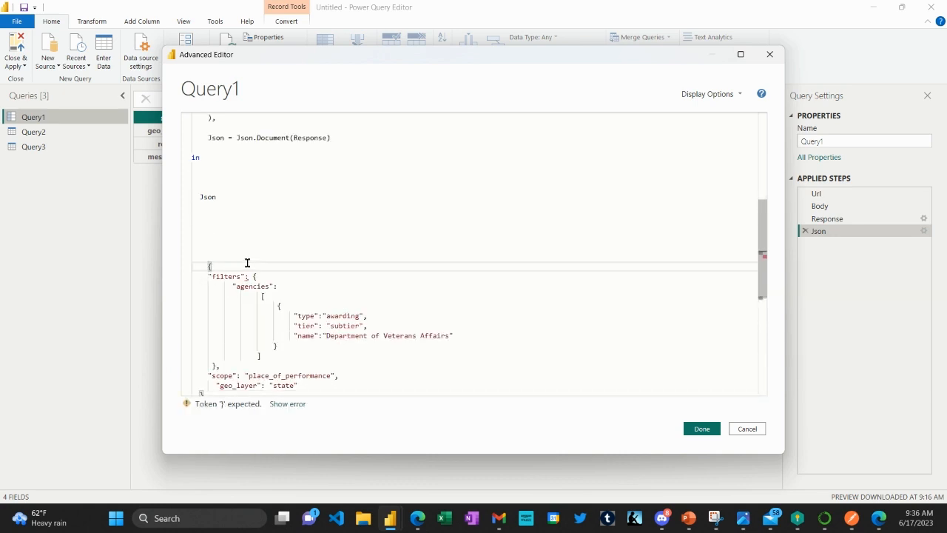
key("BackSpace")
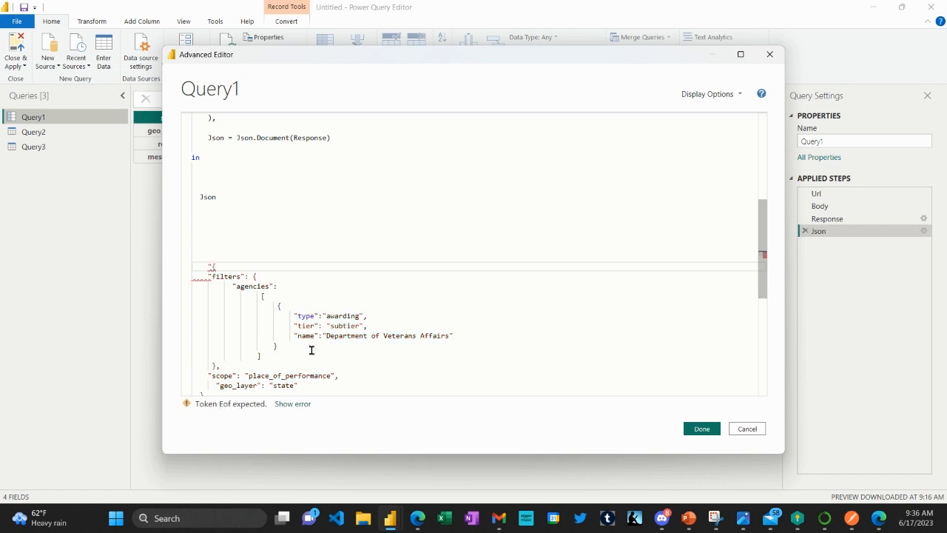
scroll(265, 376, "down", 3)
left_click(249, 310)
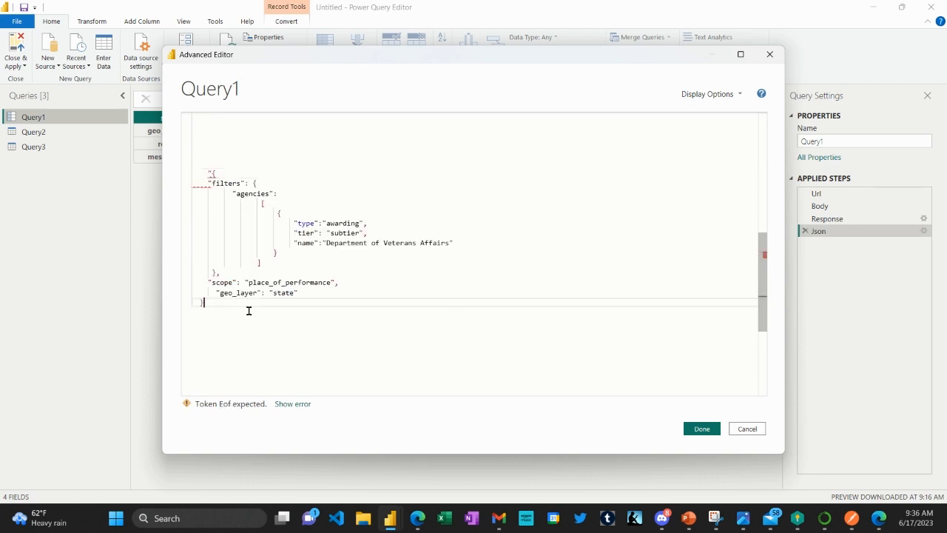
Step: Double the quotation marks around the filters and agencies keys in the pasted JSON
left_click(211, 183)
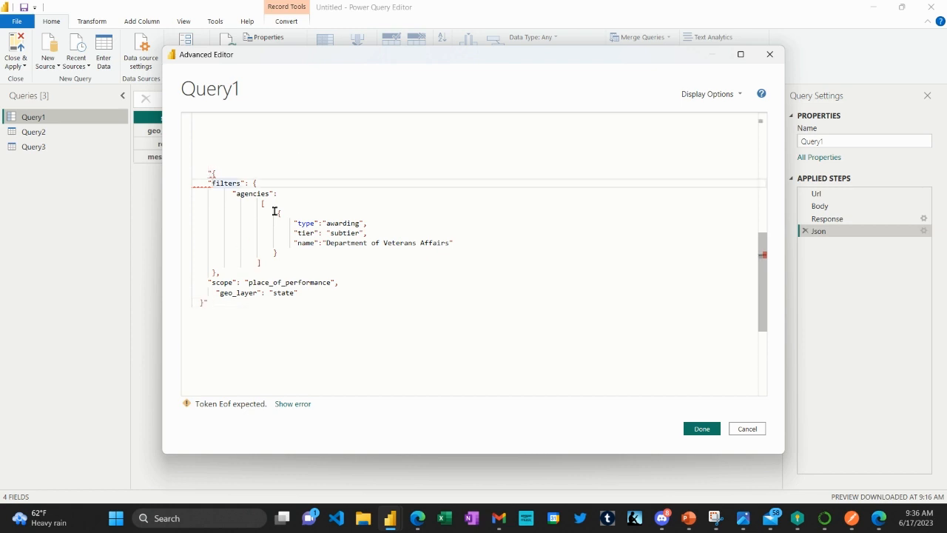
type("\"")
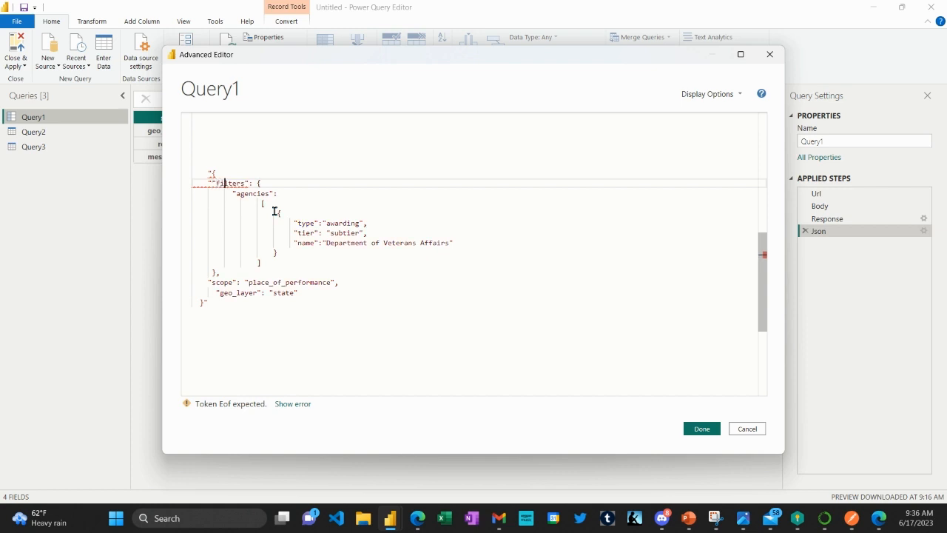
type("\"")
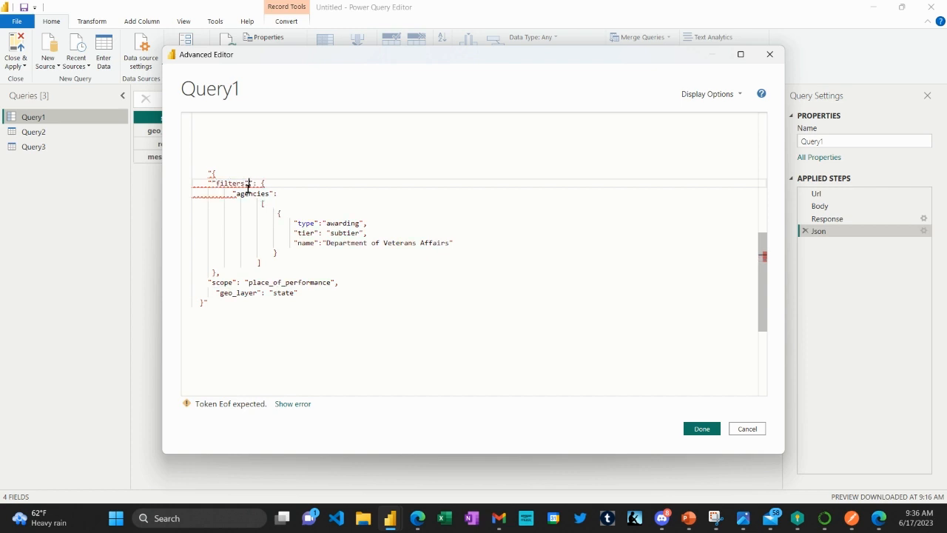
left_click(237, 194)
type("\"")
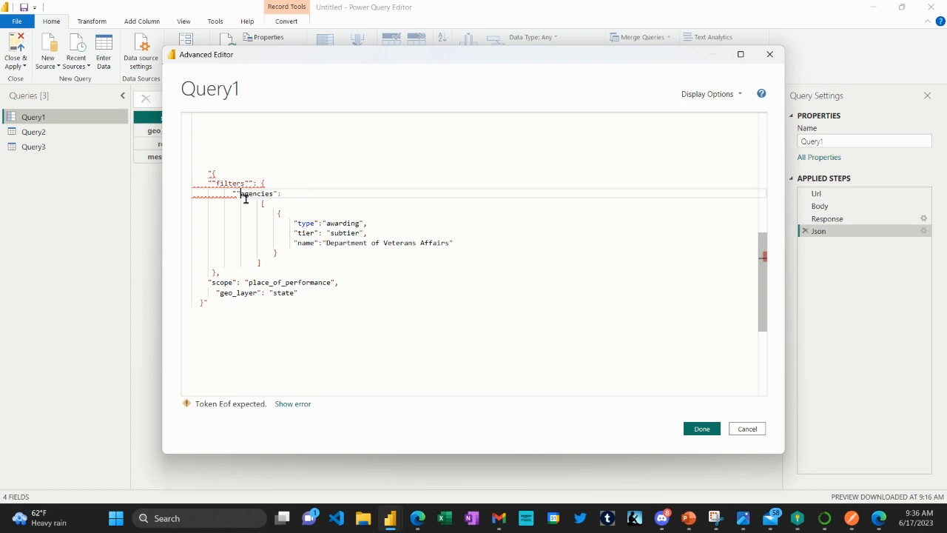
key("Right")
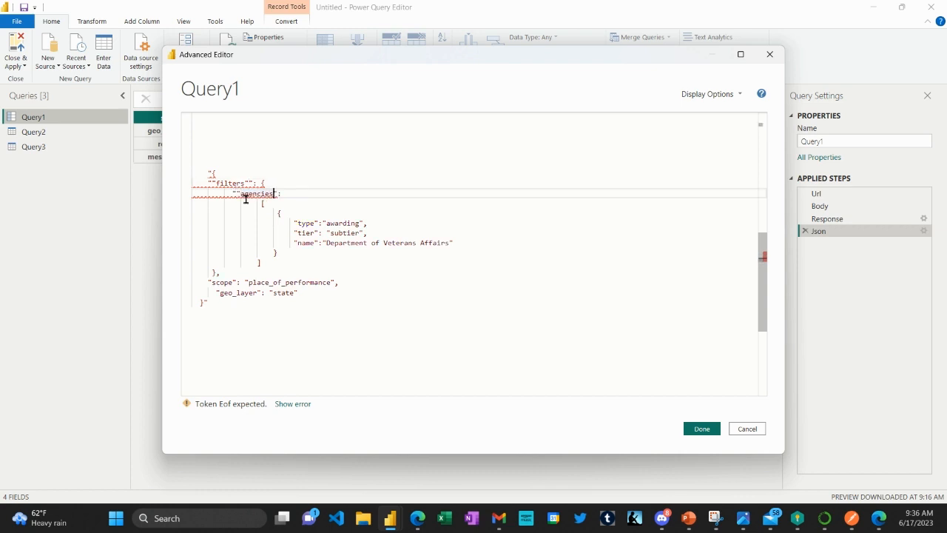
type("\"")
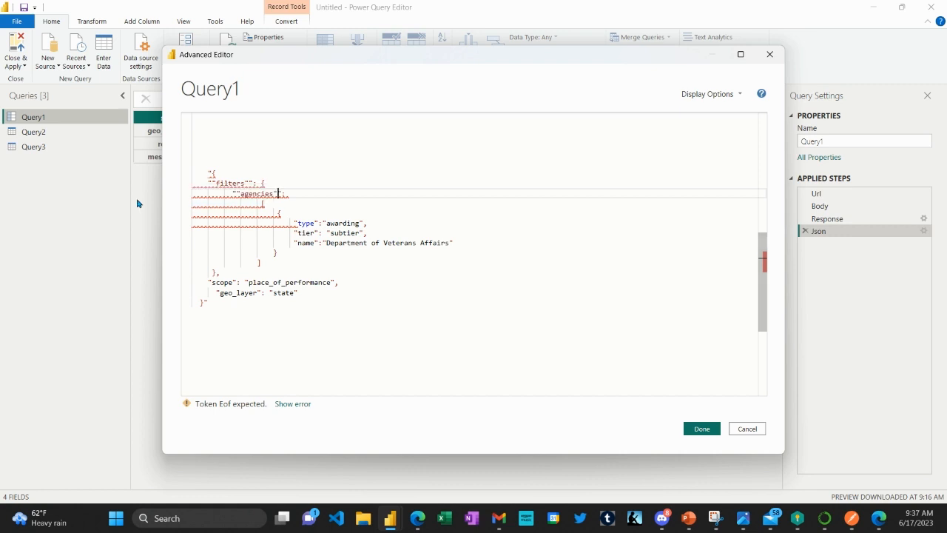
Step: Delete the whole pasted JSON block below the query and return to the beginning of the code
left_click(298, 222)
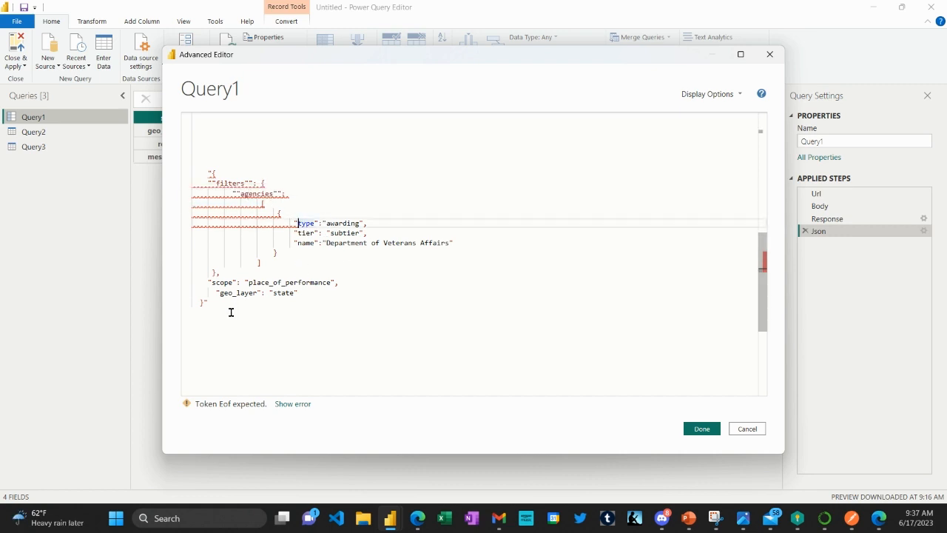
left_click_drag(231, 313, 175, 172)
key("Delete")
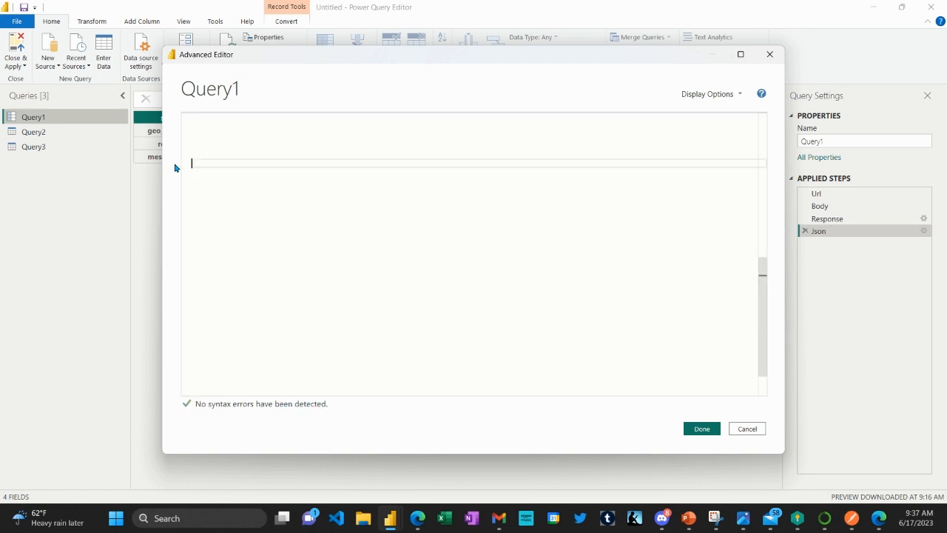
key("ctrl+v")
scroll(337, 188, "up", 5)
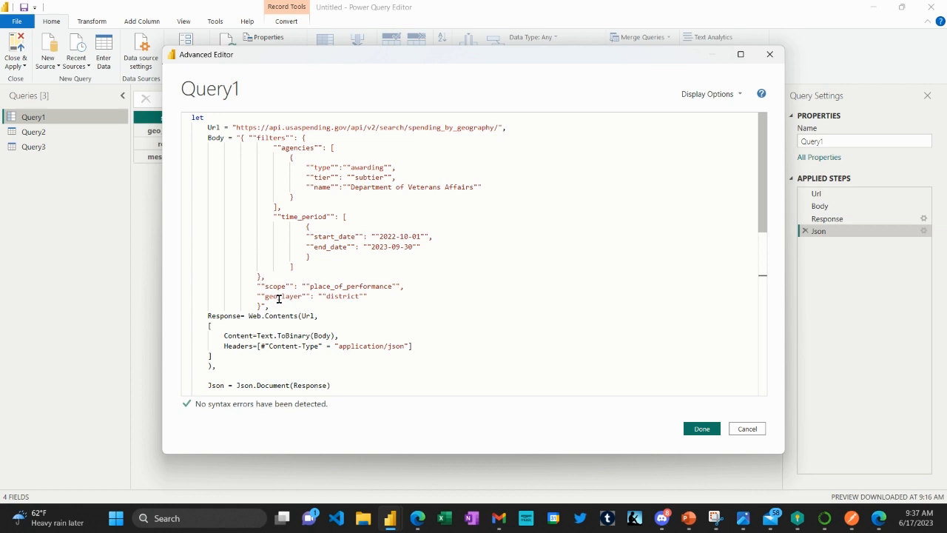
Step: Examine the doubled quotation marks in the Body text and read through the rest of Query1's code
left_click(252, 137)
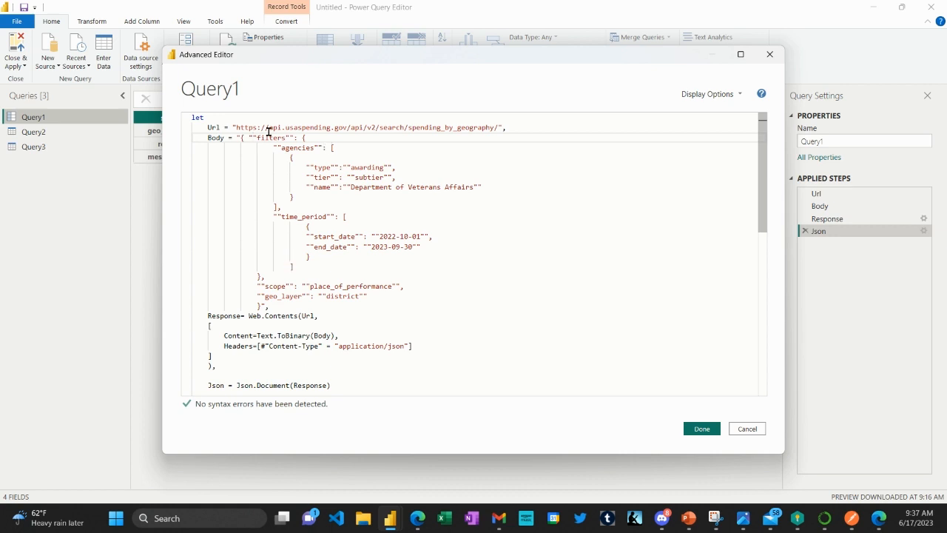
type("\"")
scroll(309, 213, "down", 3)
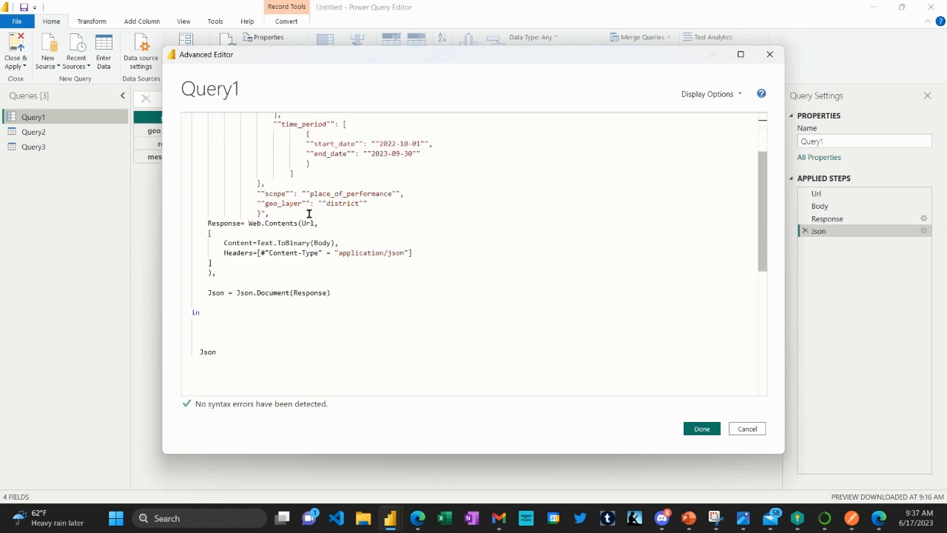
scroll(308, 212, "down", 10)
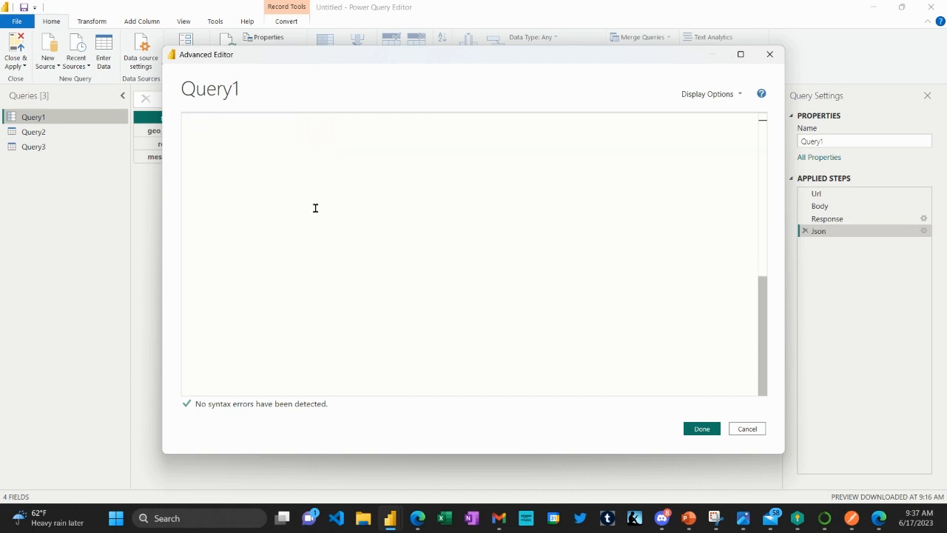
Step: Return to the beginning of Query1's code and apply it, closing the Advanced Editor
scroll(315, 207, "up", 7)
scroll(315, 208, "up", 6)
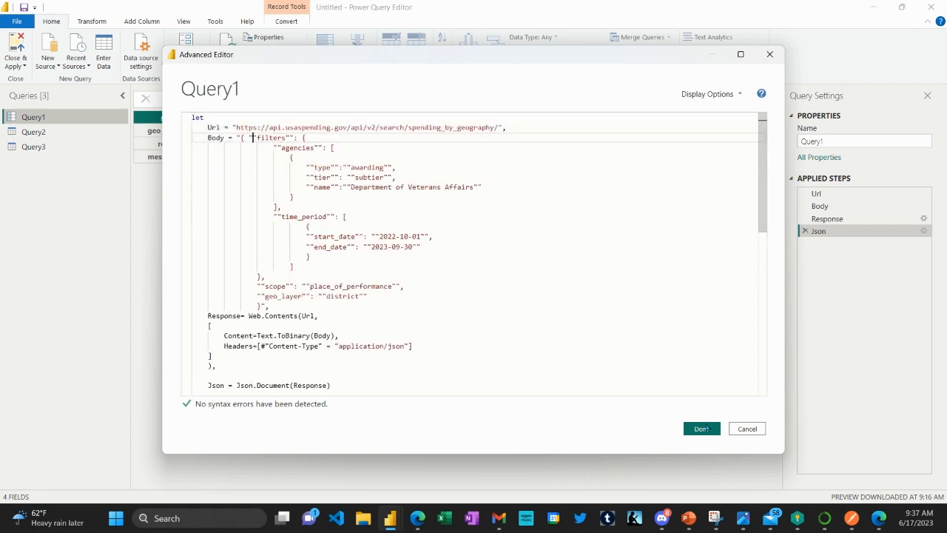
left_click(703, 429)
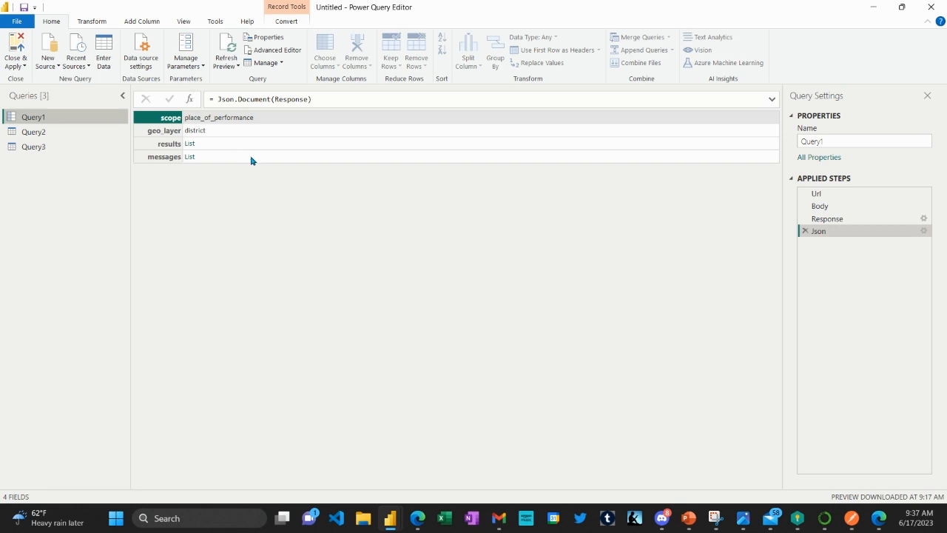
Step: Examine the output of Query1's Url, Body, Response and Json steps one after another
key("ctrl+plus")
key("ctrl+plus")
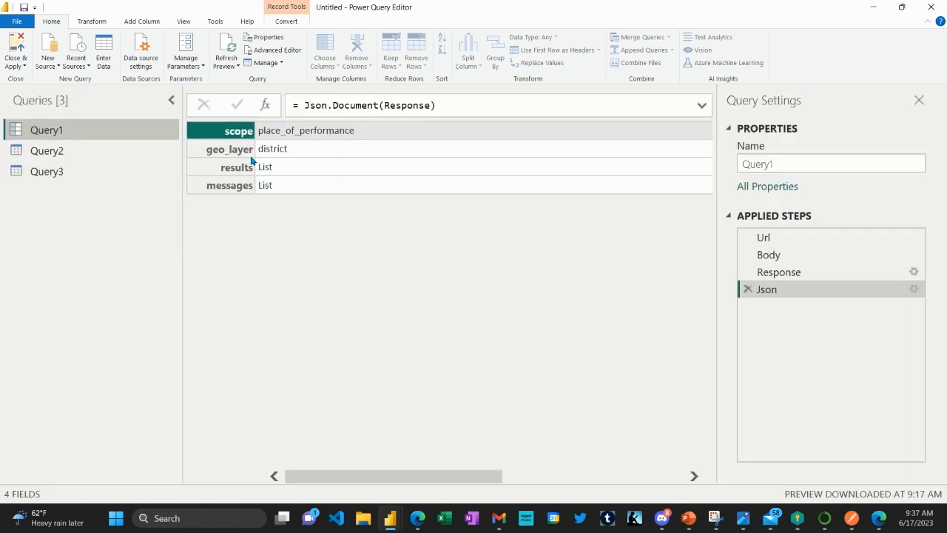
left_click(754, 240)
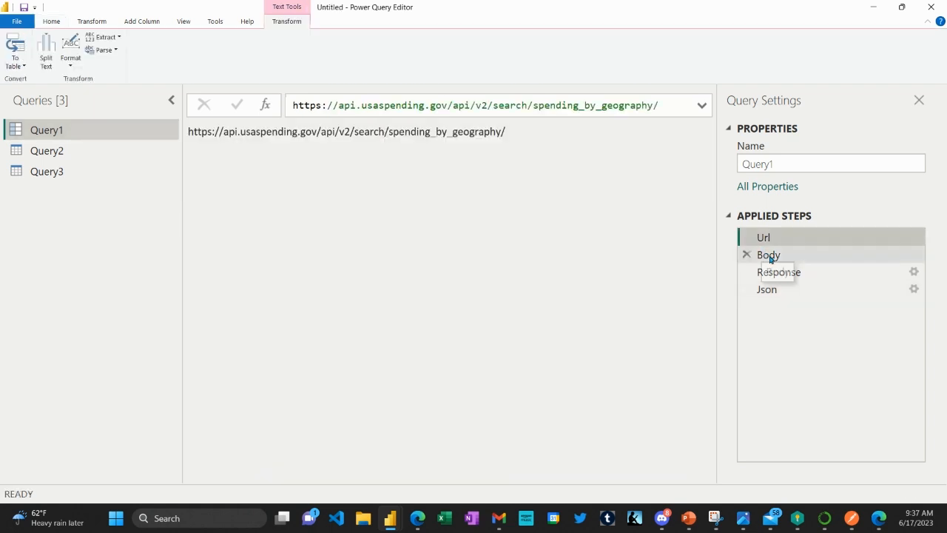
left_click(770, 257)
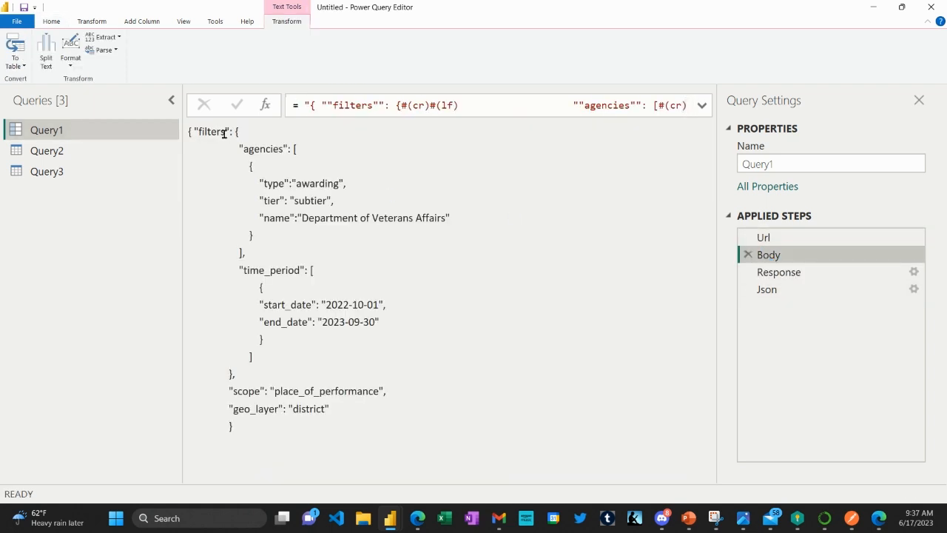
double_click(265, 182)
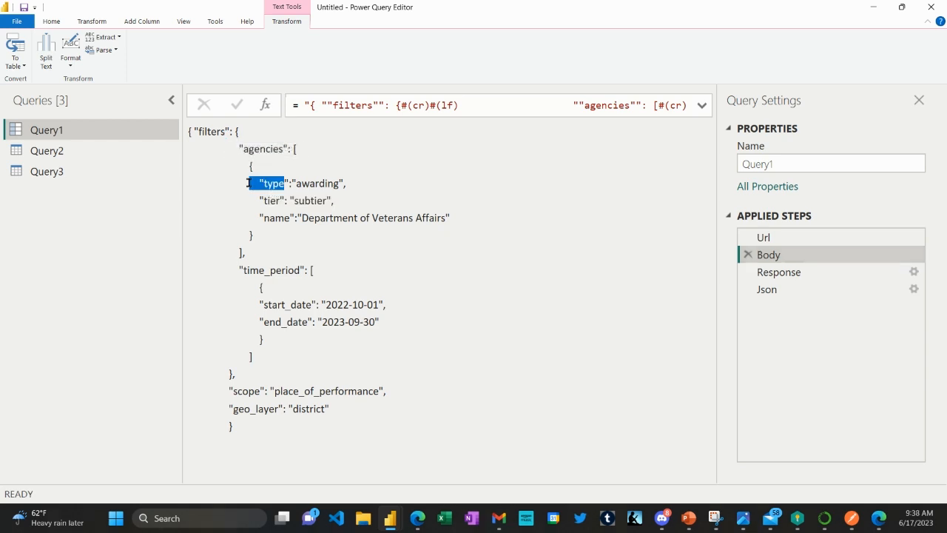
left_click(288, 182)
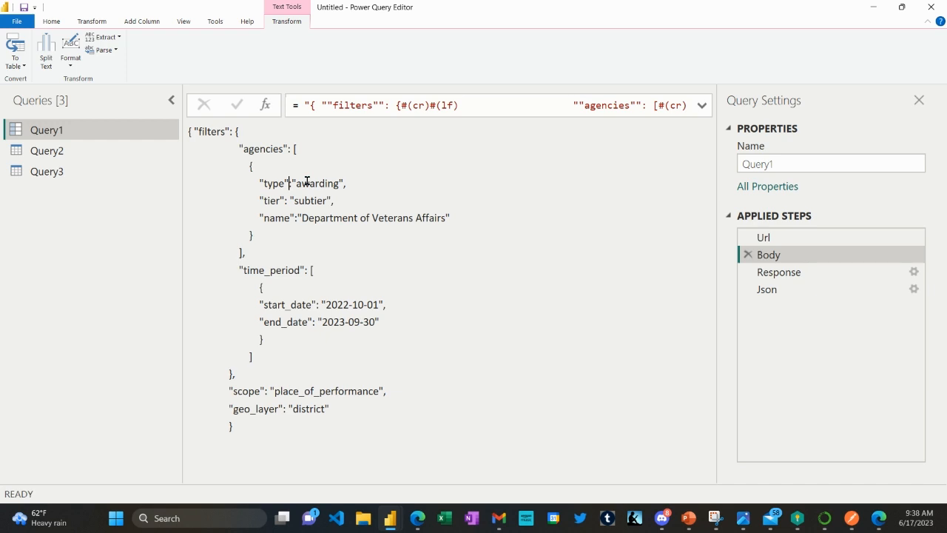
left_click(762, 278)
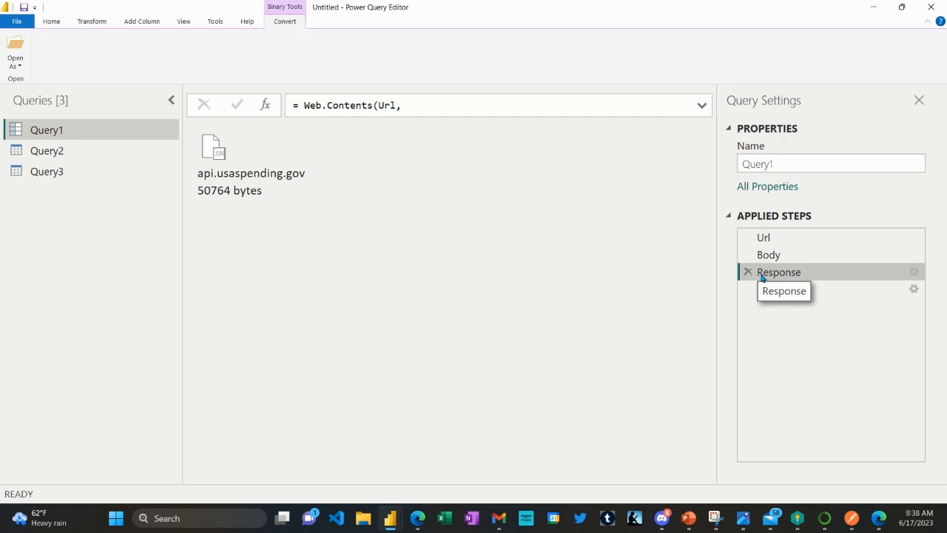
left_click(761, 291)
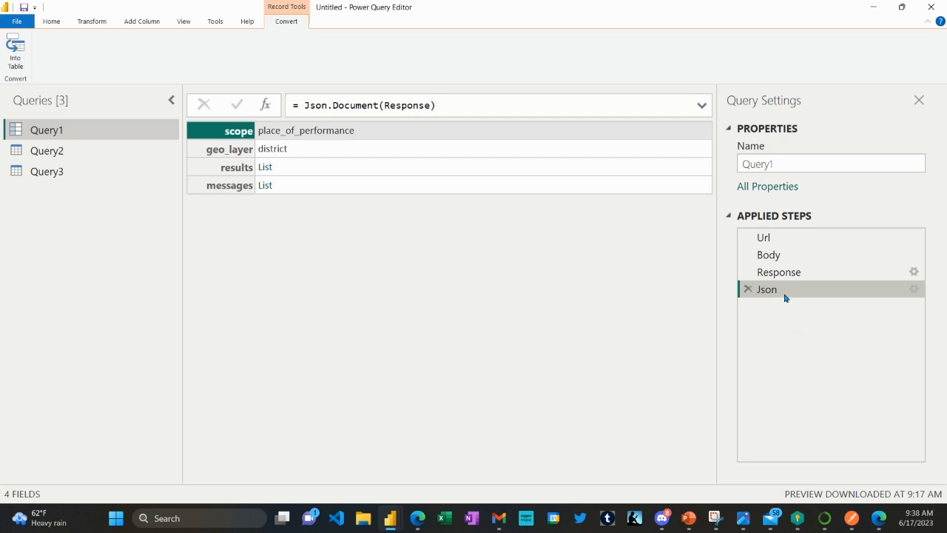
Step: Convert the Json record into a table and drill down into the list in its results row
right_click(308, 171)
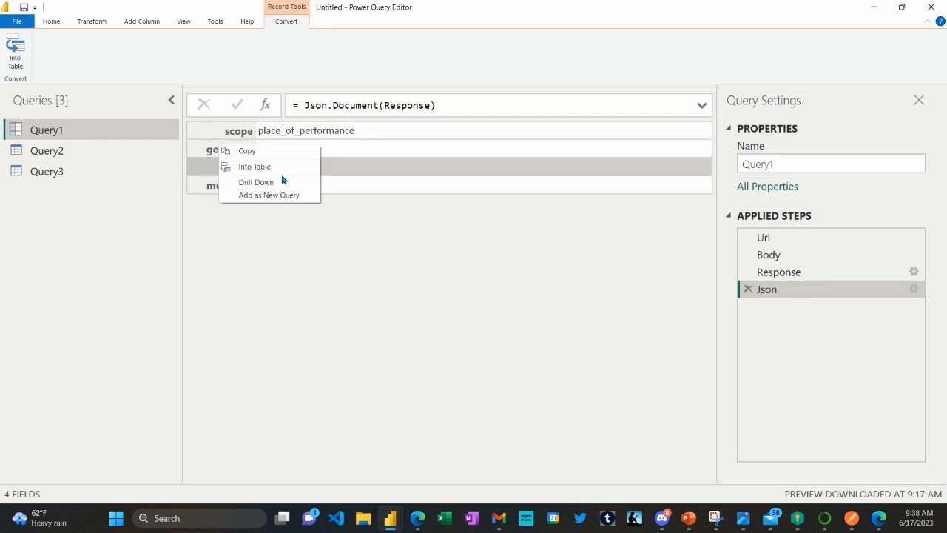
left_click(284, 168)
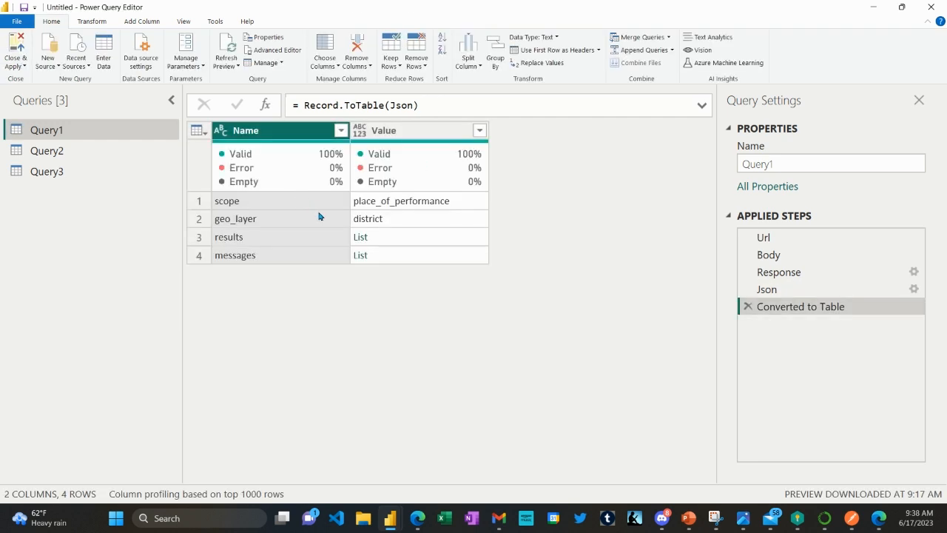
right_click(387, 239)
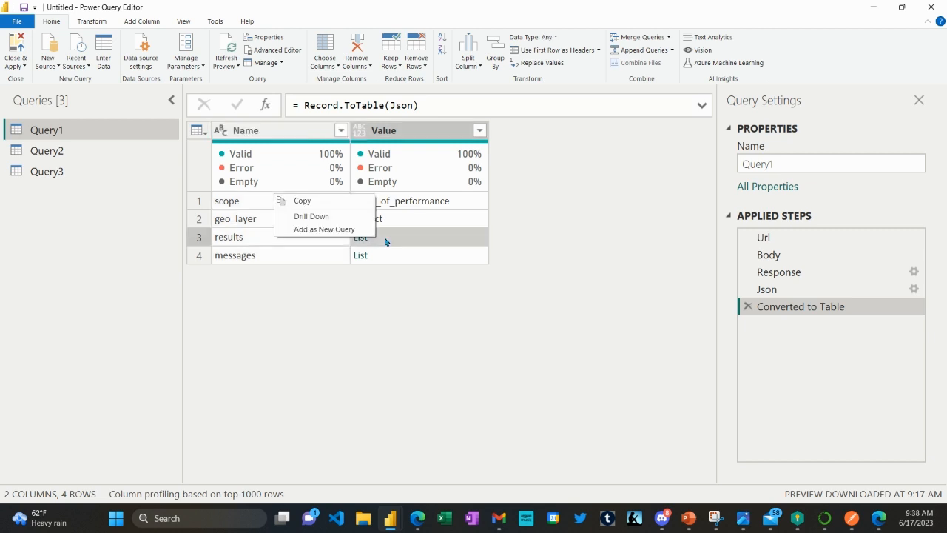
left_click(312, 216)
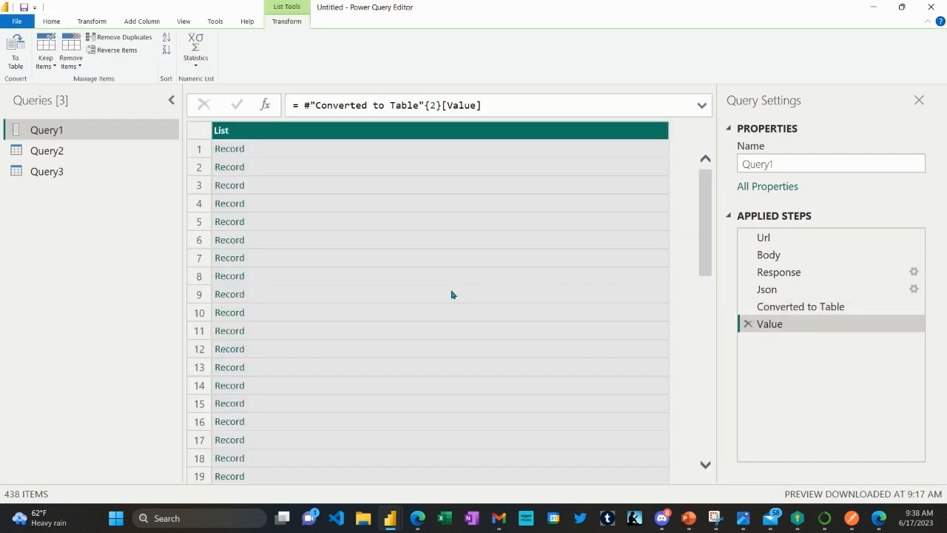
Step: Convert the results list to a table with no delimiter and expand all fields of Column1 without the original column name as prefix
left_click(16, 60)
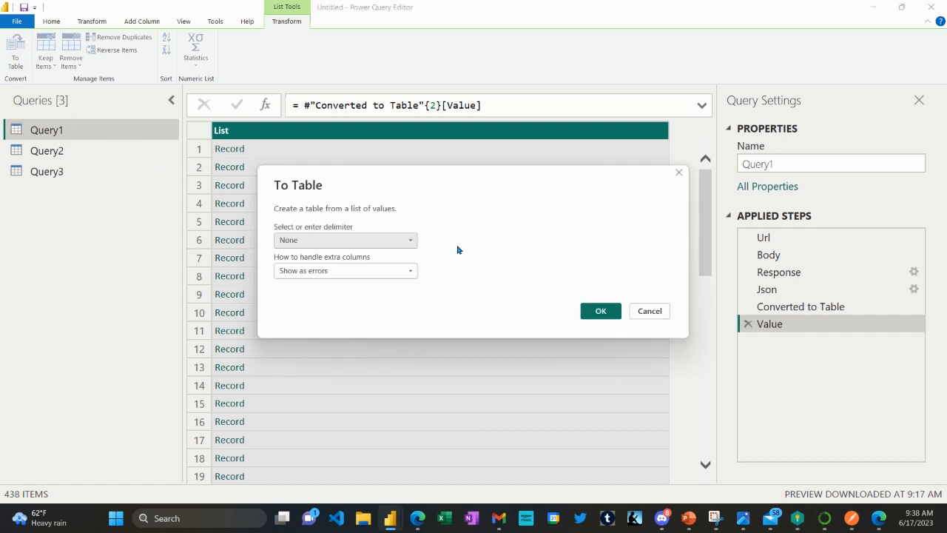
left_click(601, 310)
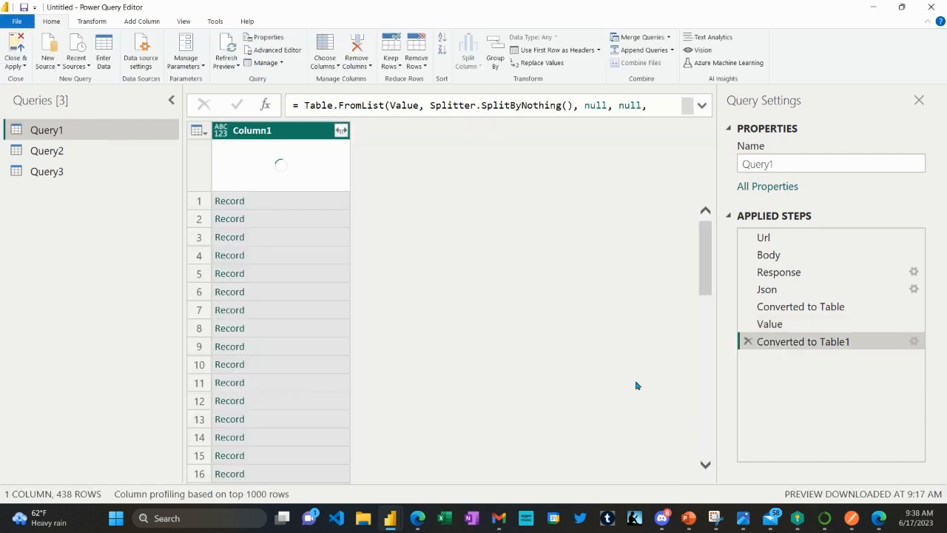
left_click(341, 130)
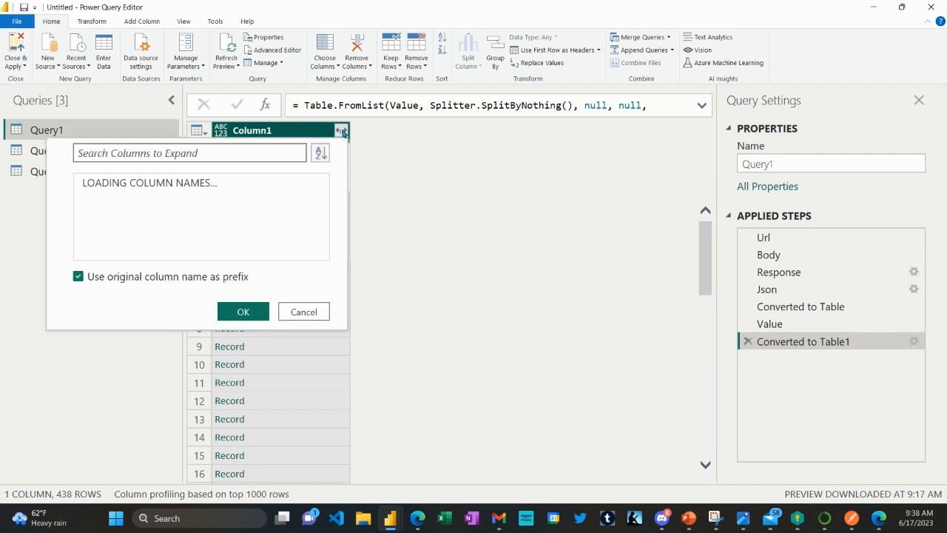
left_click(79, 294)
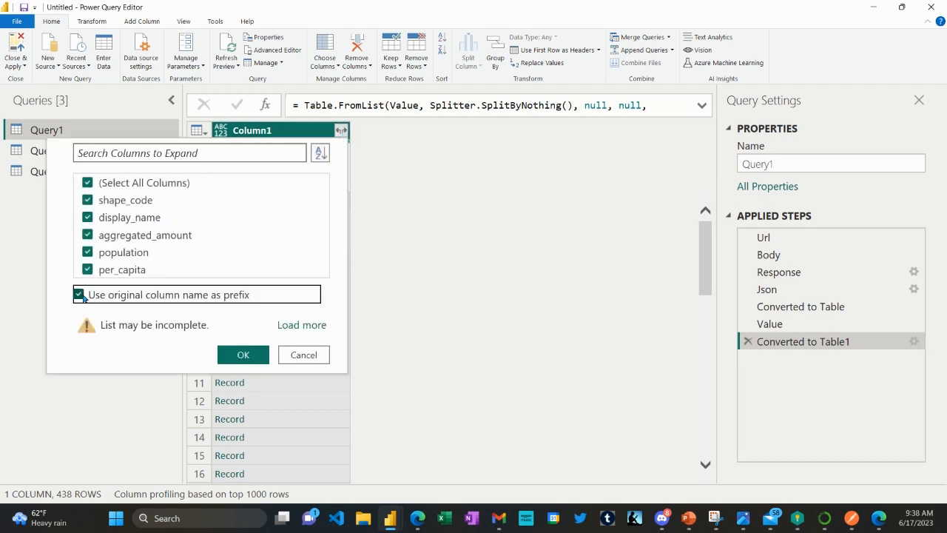
left_click(243, 354)
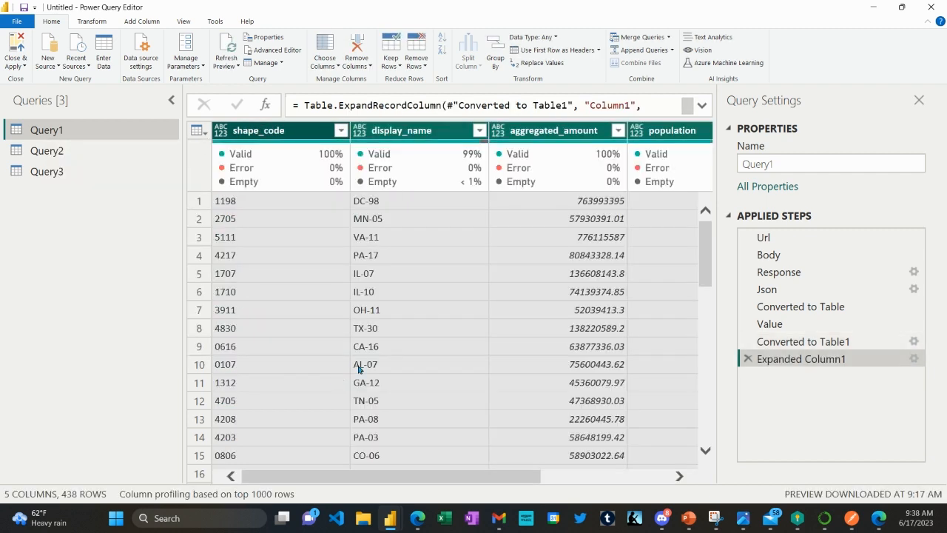
Step: Try the Fixed decimal number type on the per_capita column, and replace that conversion with Decimal Number
left_click_drag(485, 476, 644, 496)
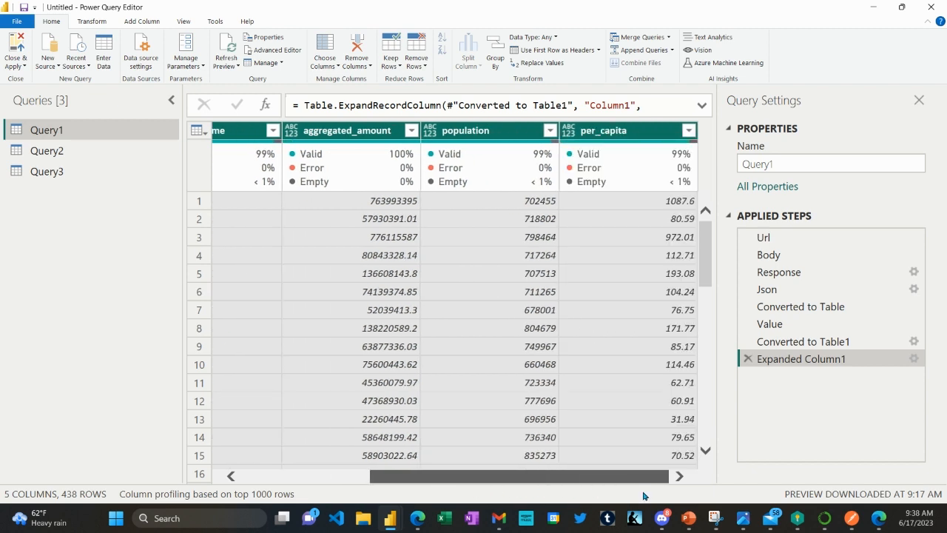
left_click(568, 131)
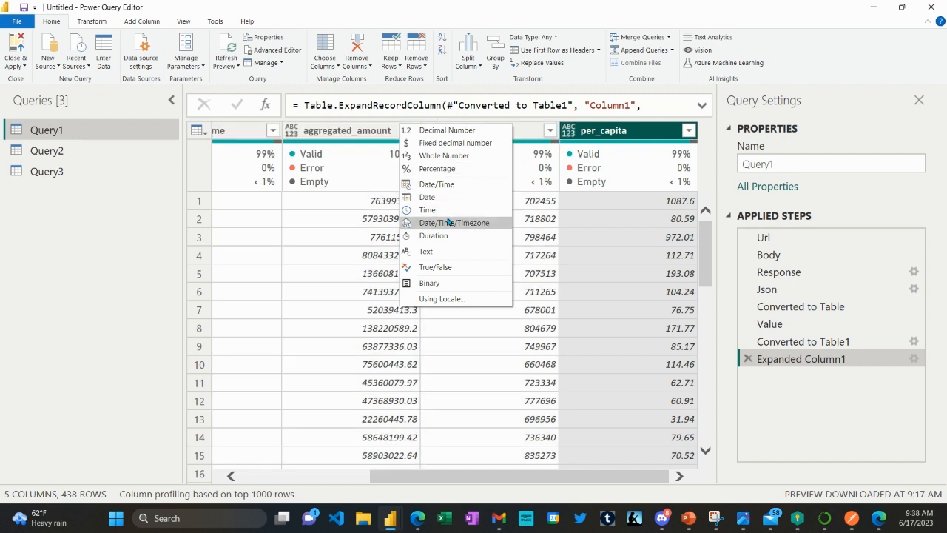
left_click(447, 143)
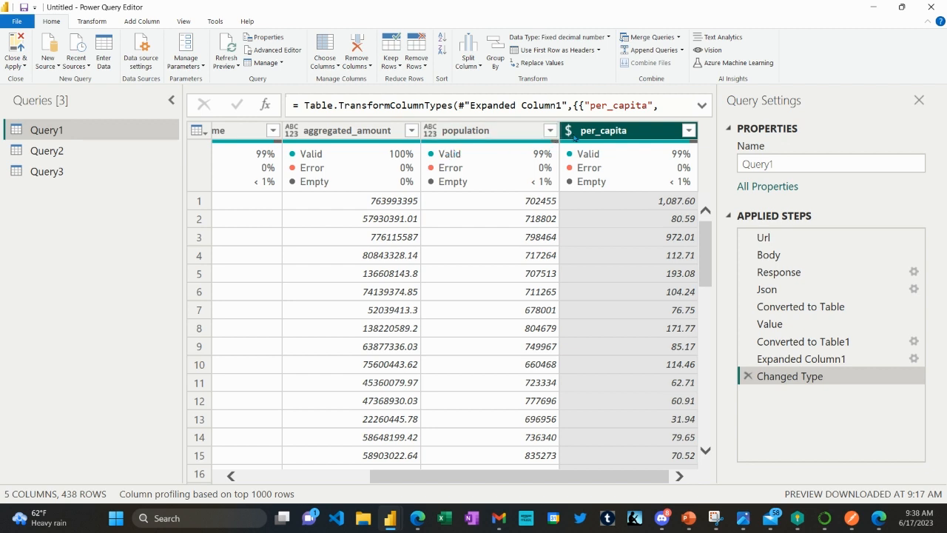
left_click(574, 137)
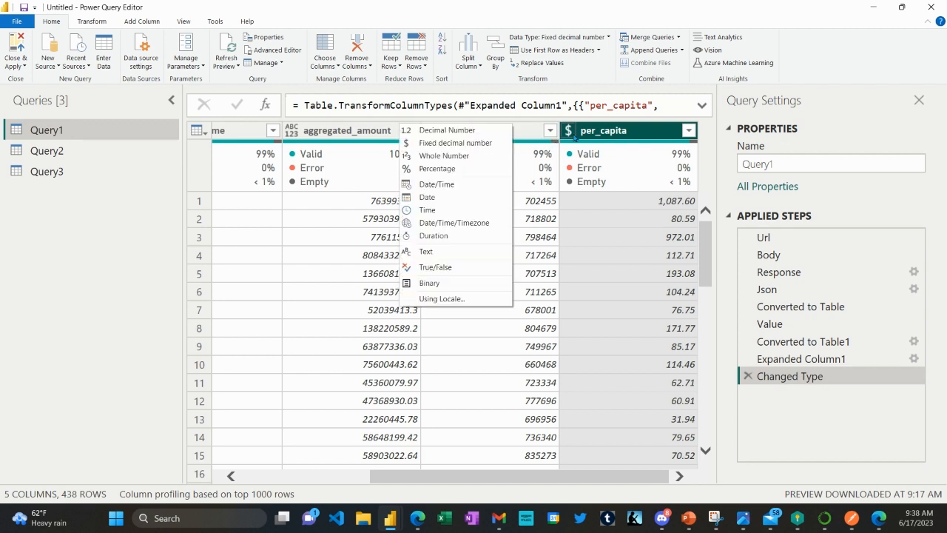
left_click(476, 132)
left_click(492, 283)
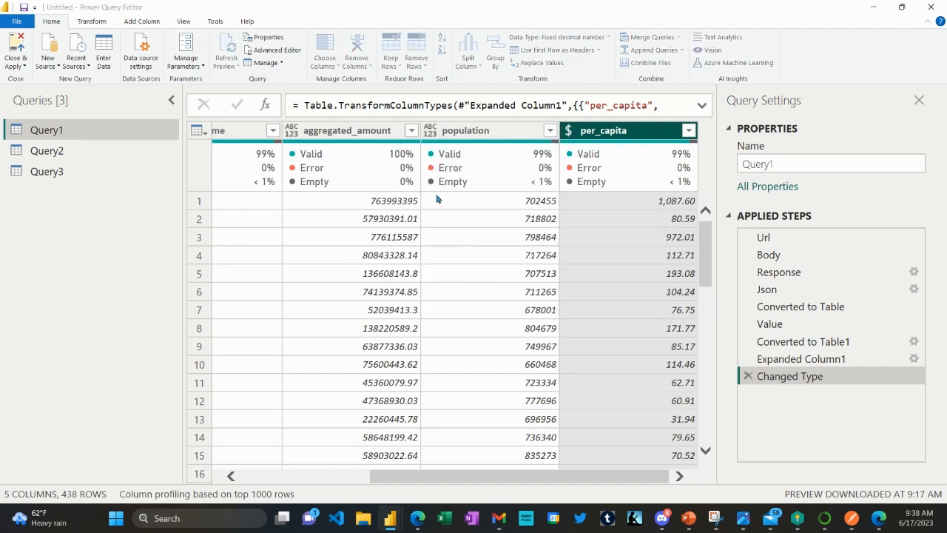
Step: Set the population column's data type to Whole Number and the aggregated_amount column's to Fixed decimal number
left_click(430, 136)
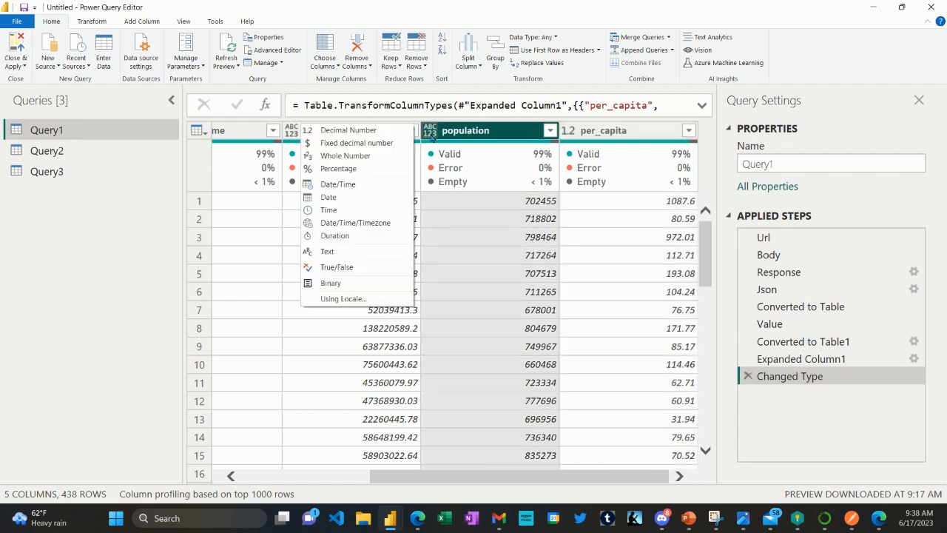
left_click(381, 156)
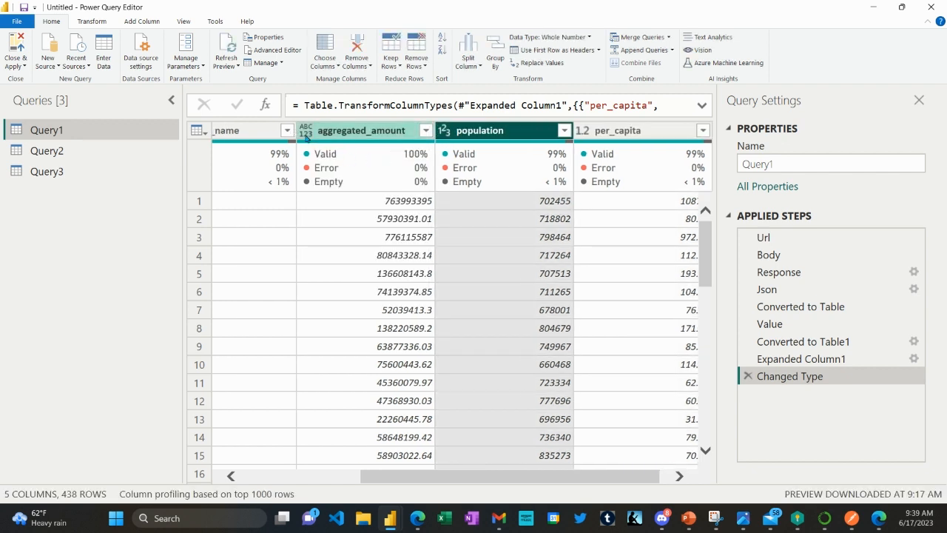
left_click(305, 132)
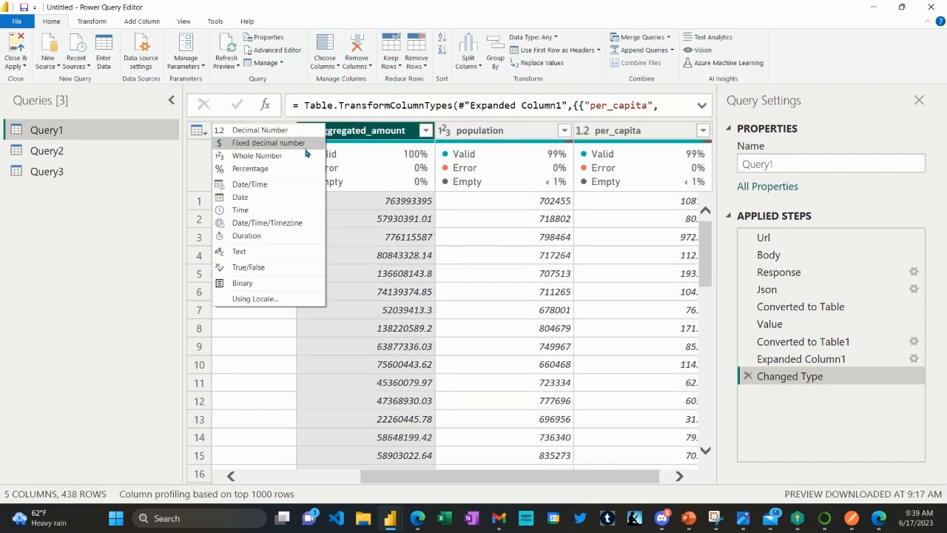
left_click(267, 143)
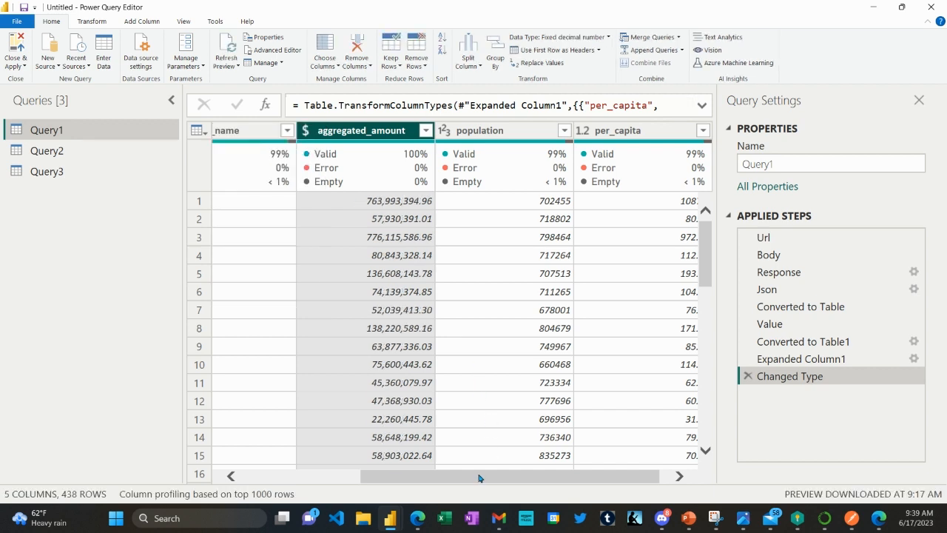
Step: Set the data type of the display_name and shape_code columns to Text
left_click_drag(479, 477, 362, 477)
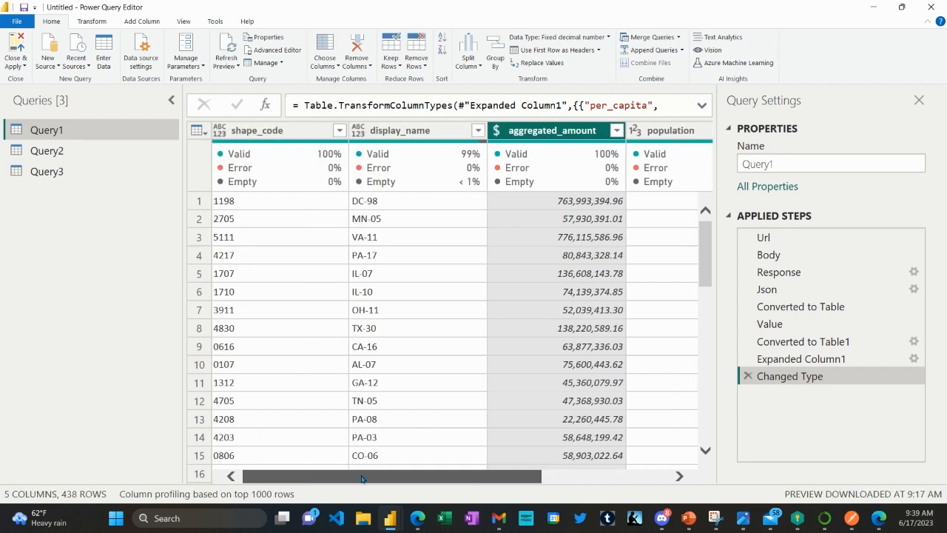
left_click(360, 134)
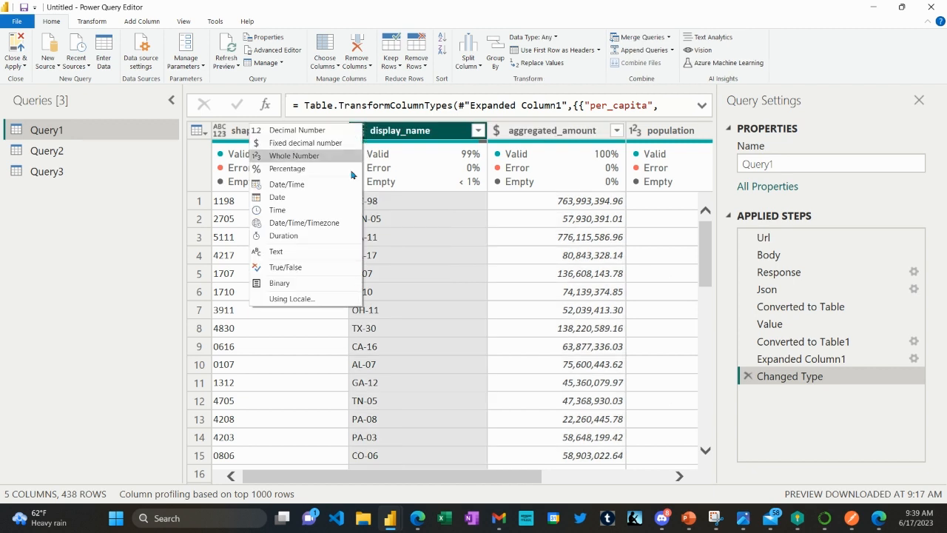
left_click(287, 256)
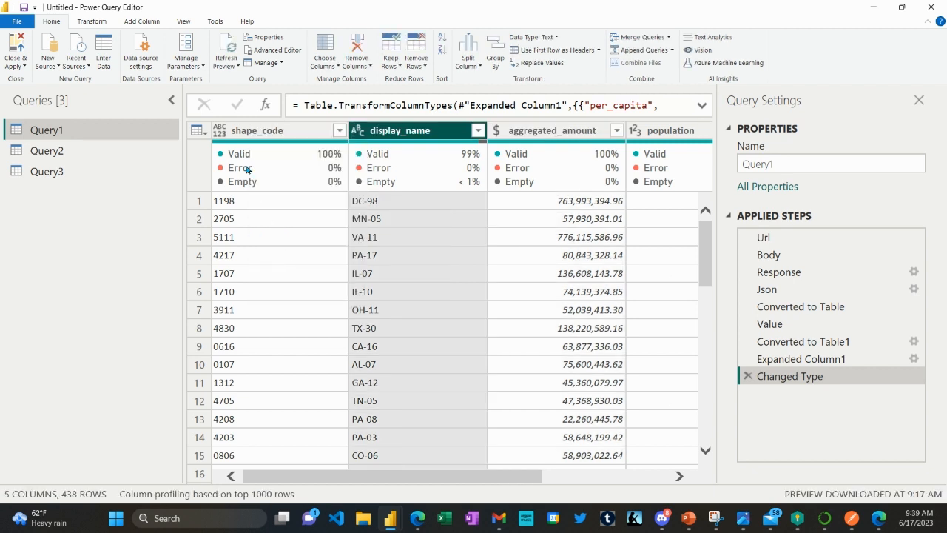
left_click(222, 134)
left_click(180, 251)
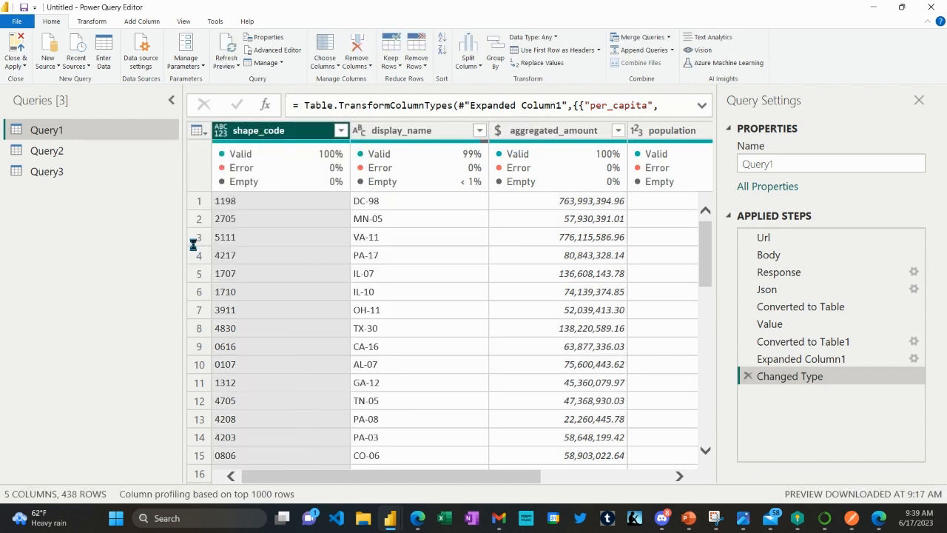
Step: Delete Query2 and Query3 together from the list of queries
right_click(59, 156)
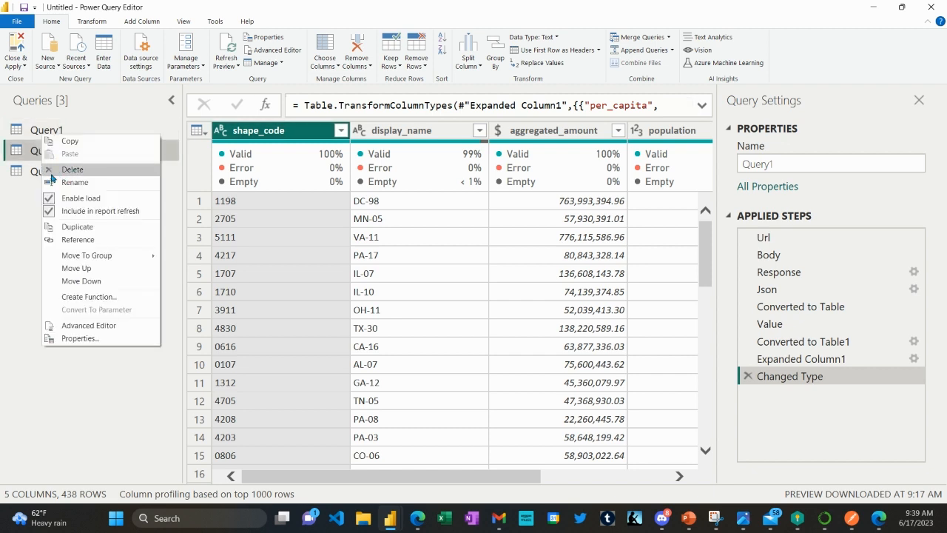
left_click(30, 171, "ctrl")
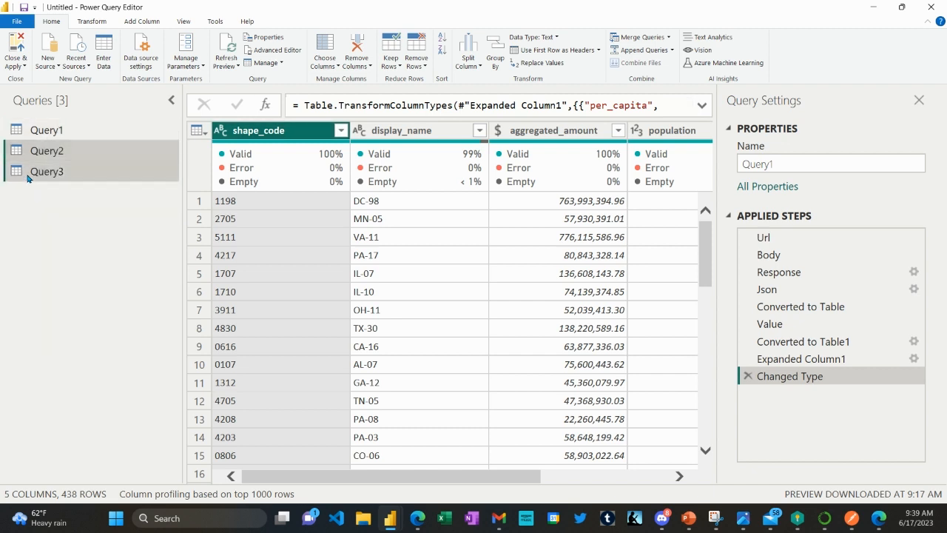
right_click(26, 169)
left_click(46, 184)
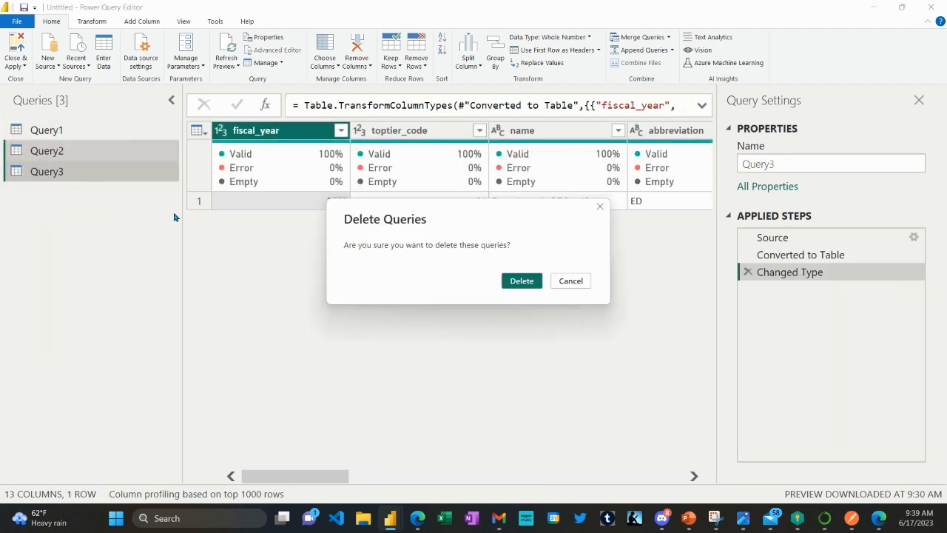
left_click(520, 280)
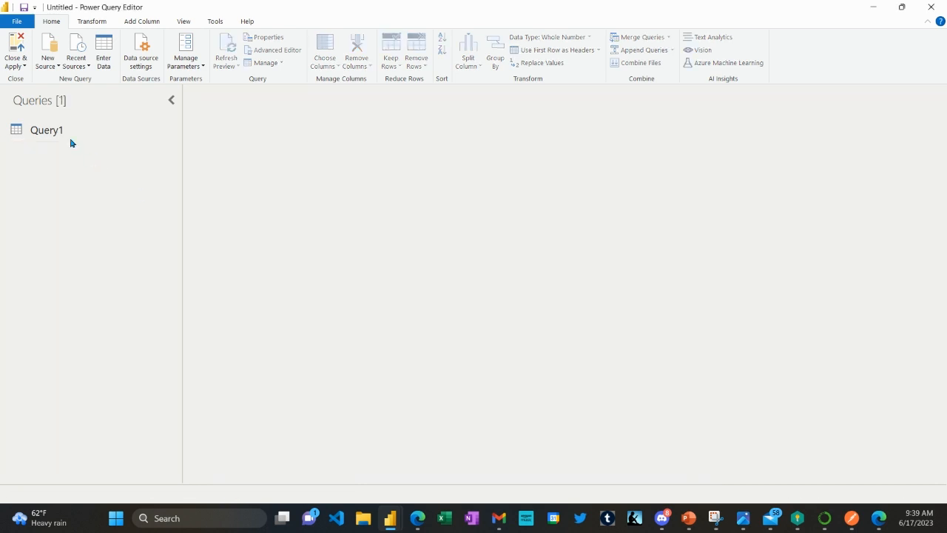
Step: Rename Query1 as Main and apply the query so it loads into the report
left_click(68, 136)
left_click(810, 164)
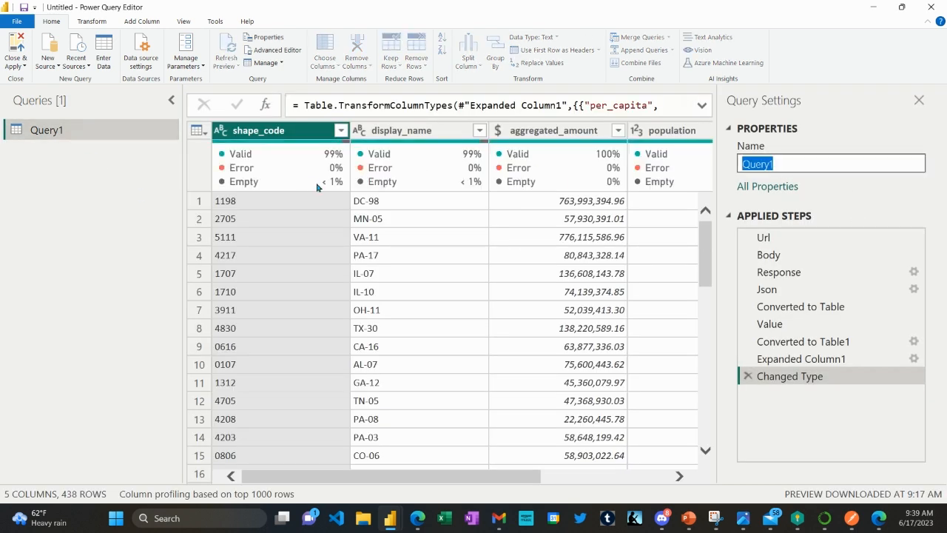
type("Main")
key("Return")
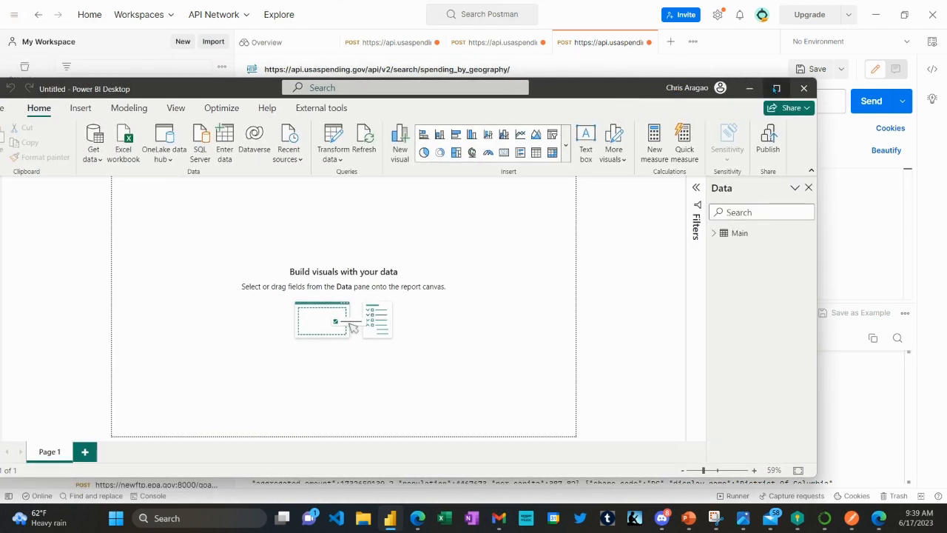
Step: Maximize the Power BI Desktop report window and expand the fields of the Main table
left_click(776, 88)
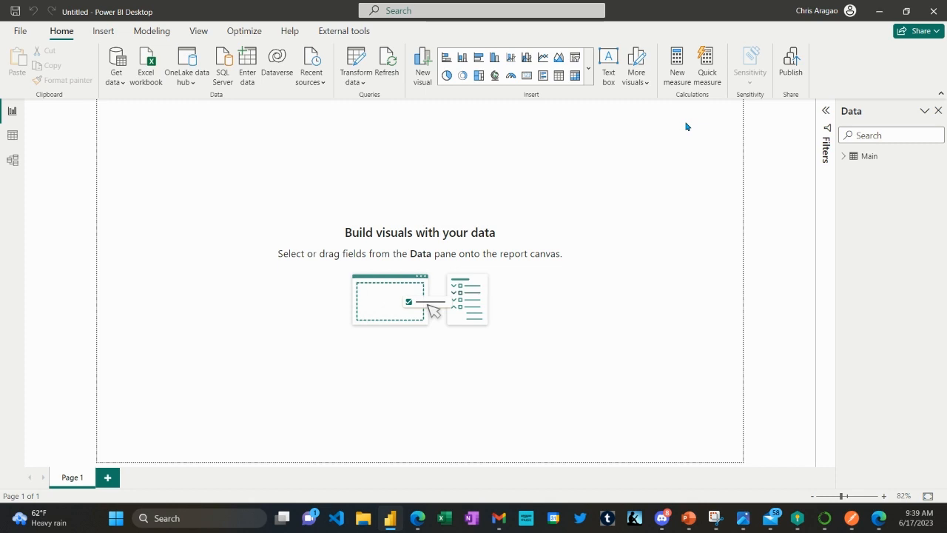
left_click(845, 160)
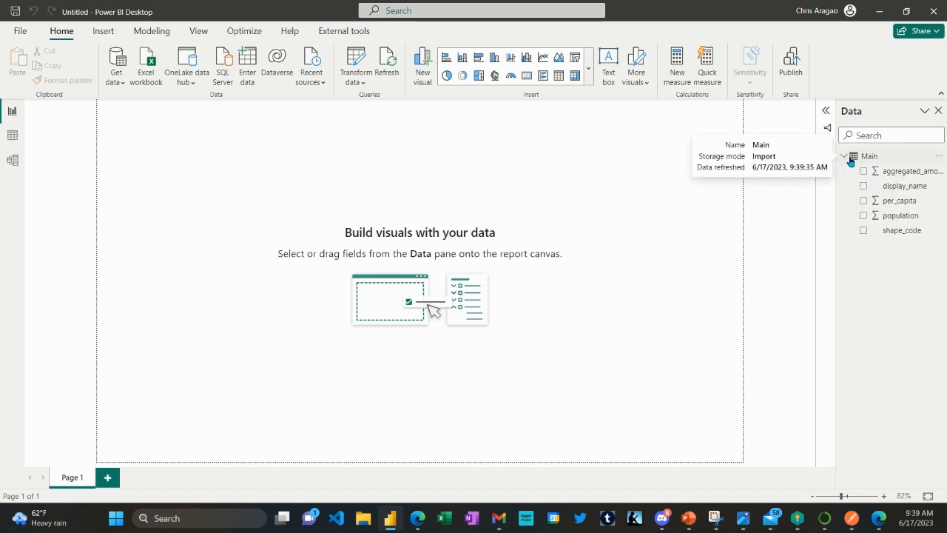
left_click(940, 158)
left_click(880, 186)
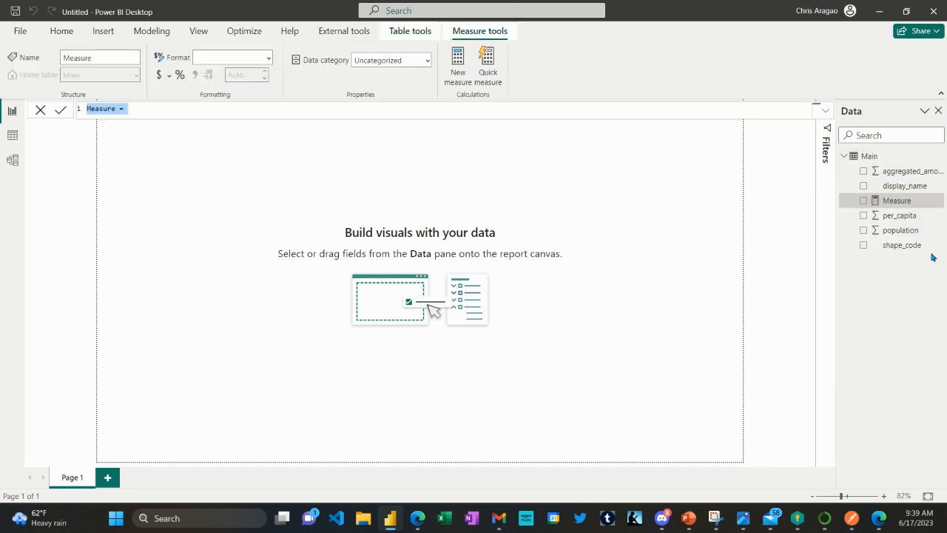
left_click(628, 203)
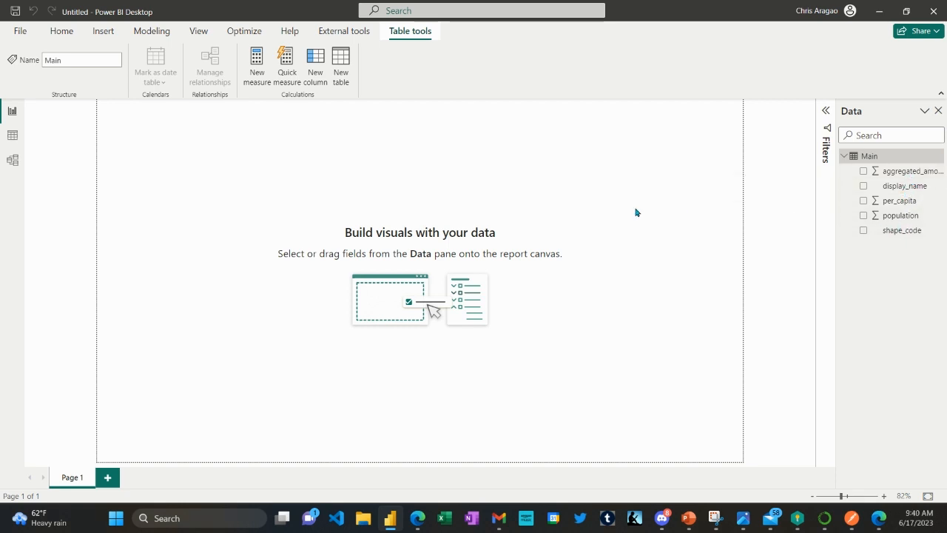
Step: Place shape_code, display_name and aggregated_amount together in one new visual on the report page, and set its type to Table
left_click_drag(916, 237, 345, 211)
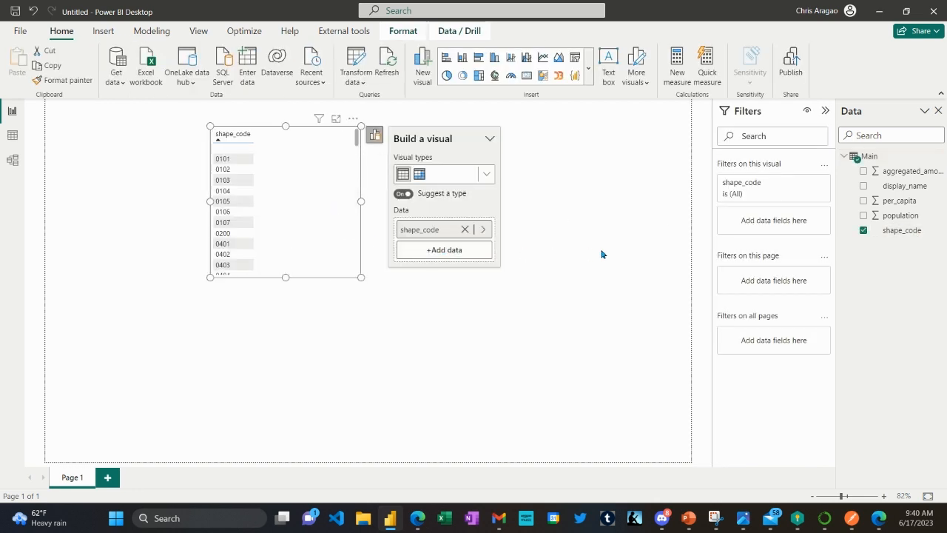
left_click_drag(884, 187, 317, 196)
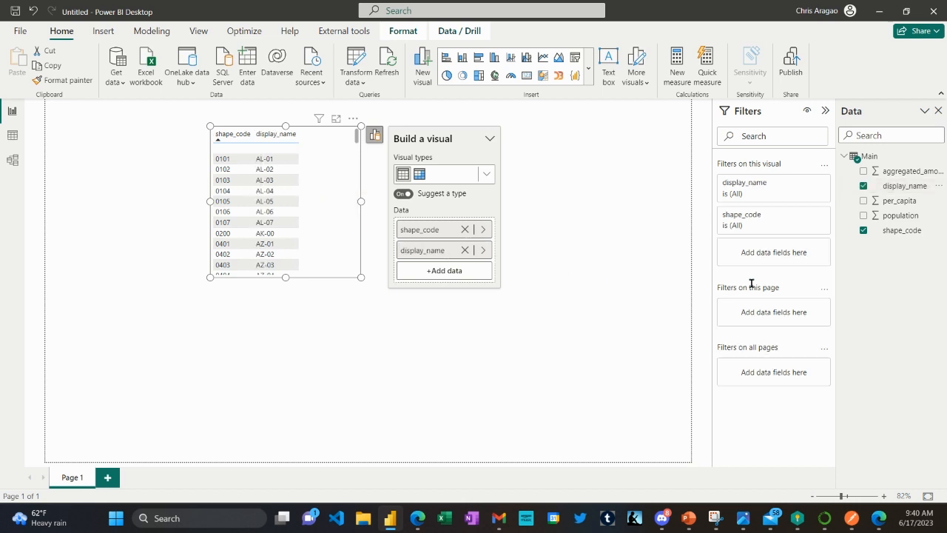
left_click_drag(907, 171, 340, 189)
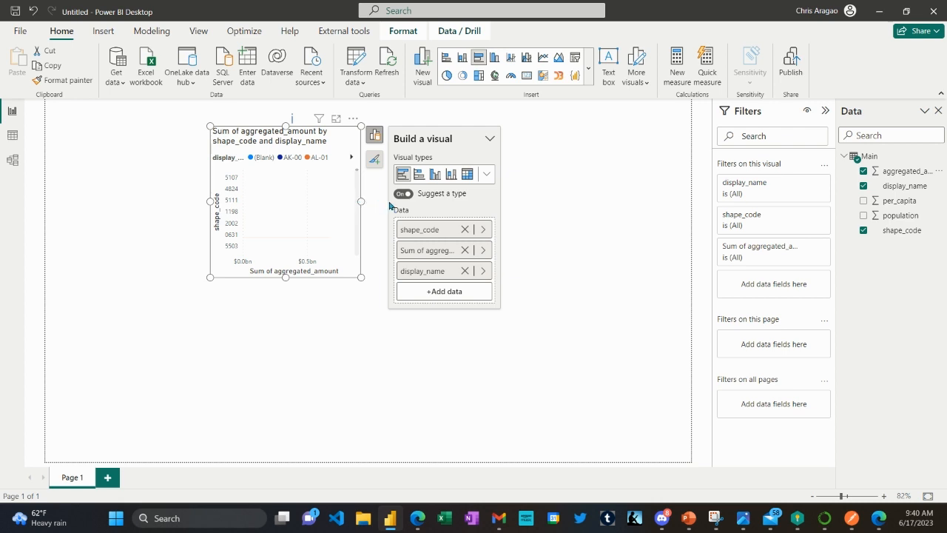
left_click(468, 176)
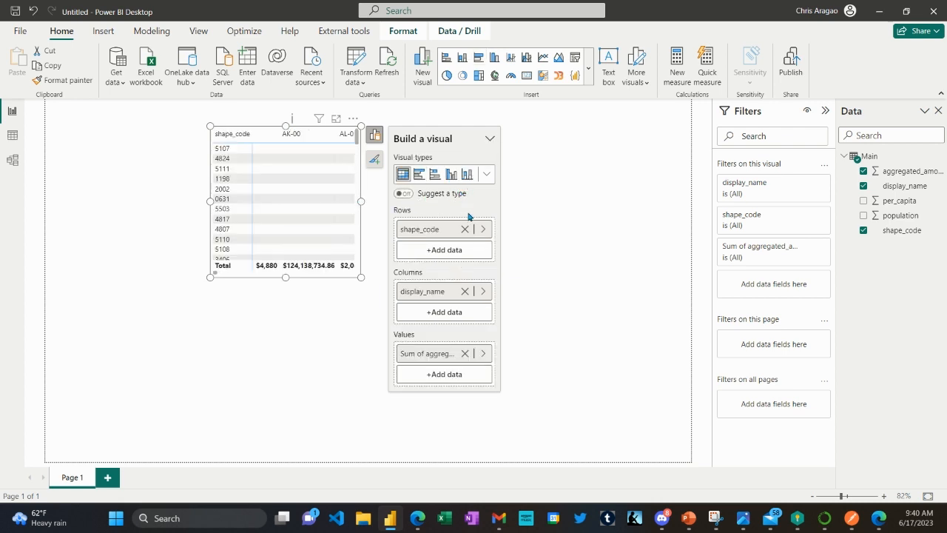
left_click(486, 175)
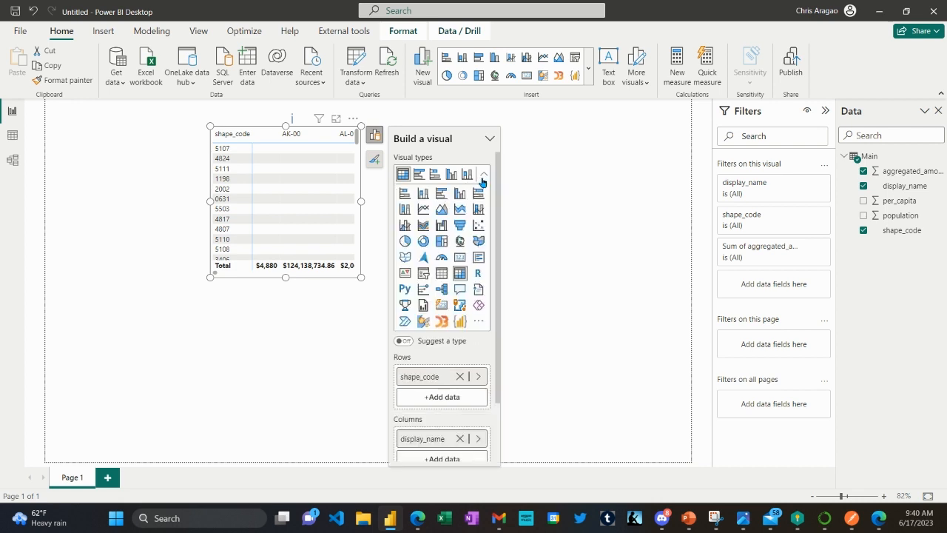
left_click(442, 273)
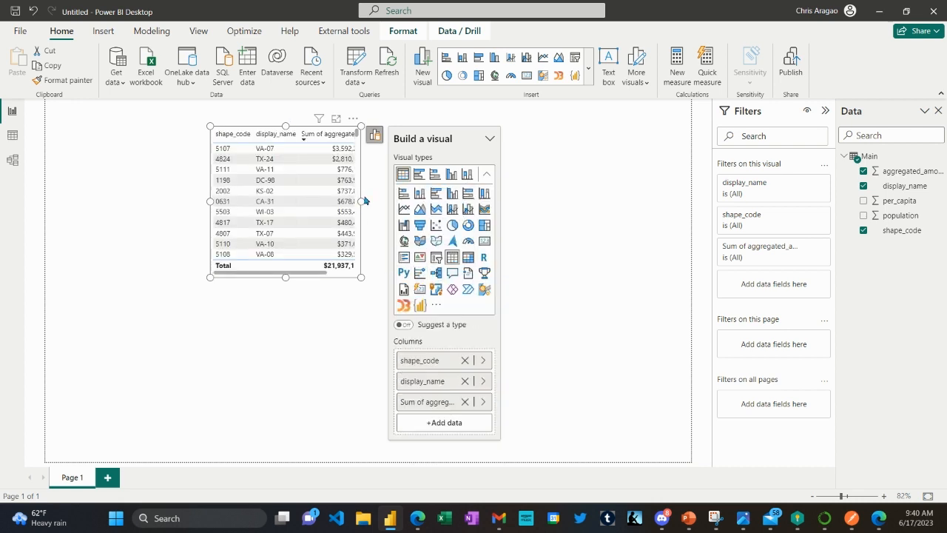
Step: Widen and lengthen the table visual on the report page, and look through its rows
left_click_drag(368, 201, 584, 207)
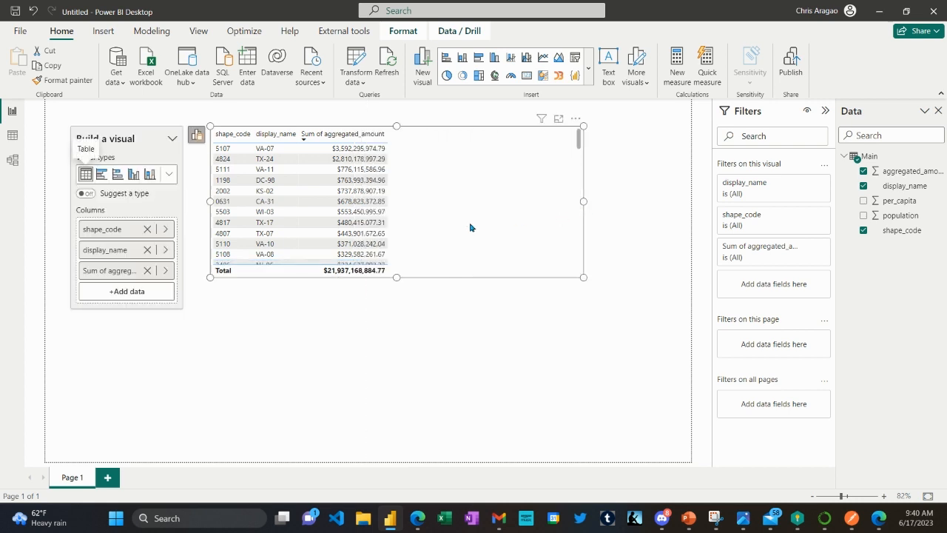
scroll(469, 227, "down", 15)
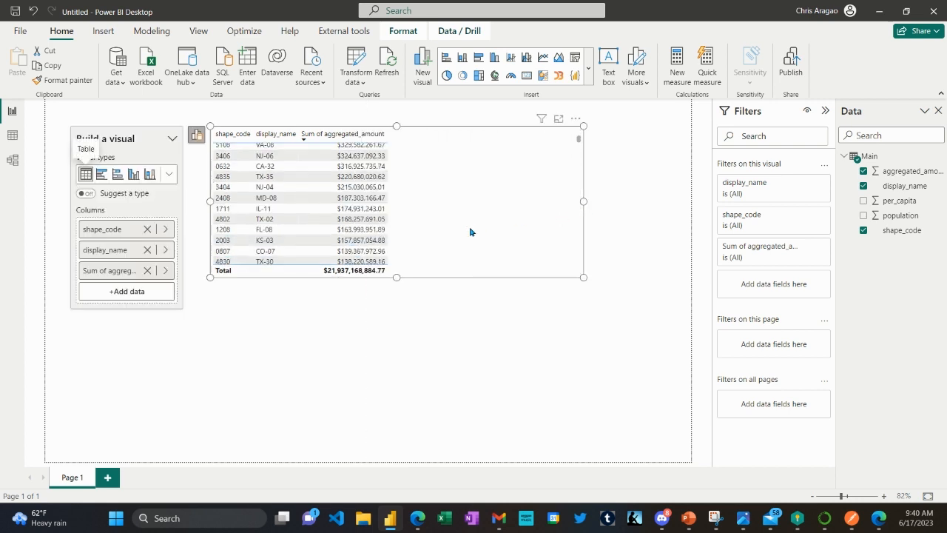
scroll(471, 239, "down", 10)
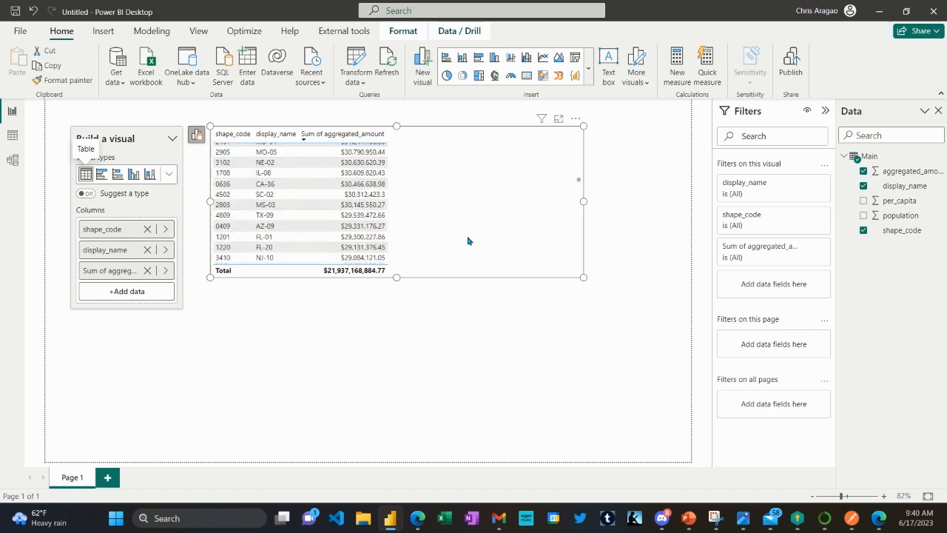
left_click_drag(397, 278, 401, 411)
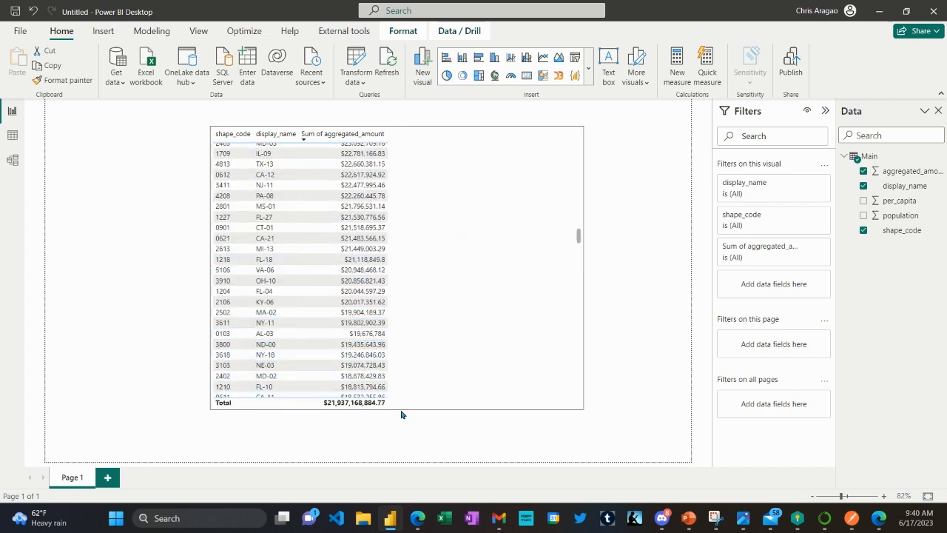
scroll(494, 310, "up", 5)
scroll(488, 296, "up", 6)
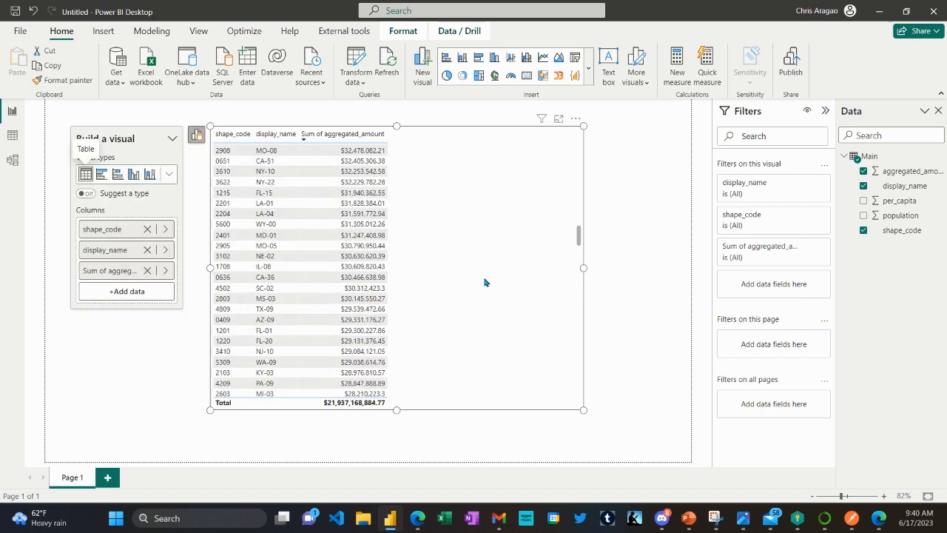
scroll(482, 283, "up", 1)
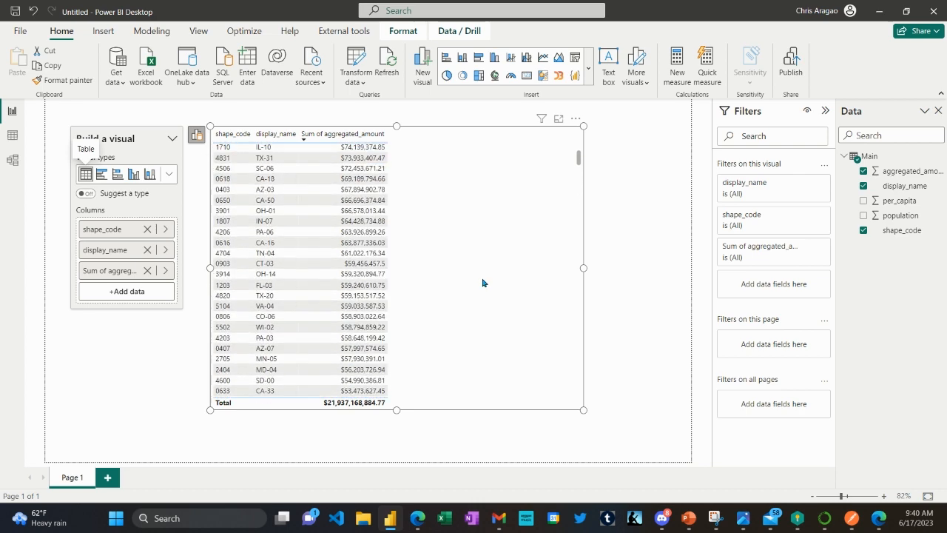
scroll(482, 283, "up", 6)
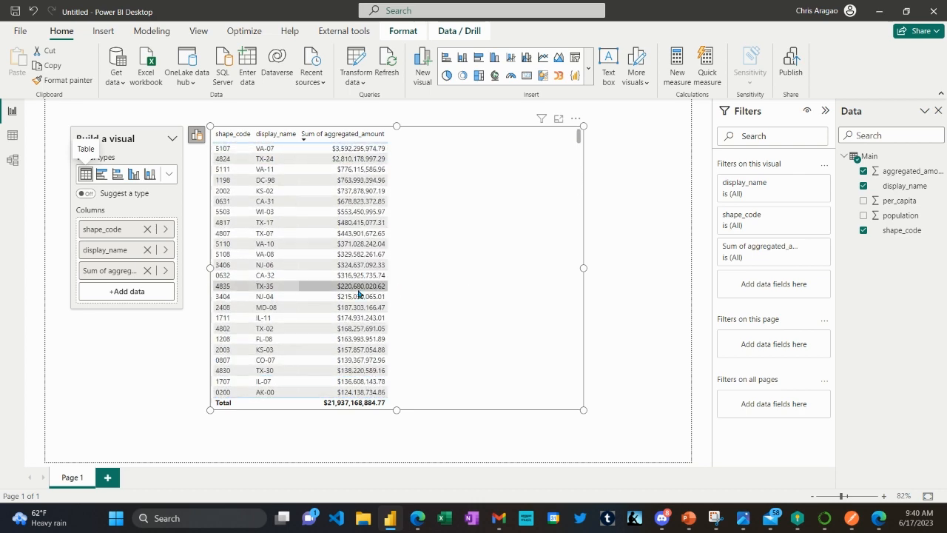
Step: Set the aggregation of the table visual's aggregated_amount column to Don't summarize
left_click(164, 270)
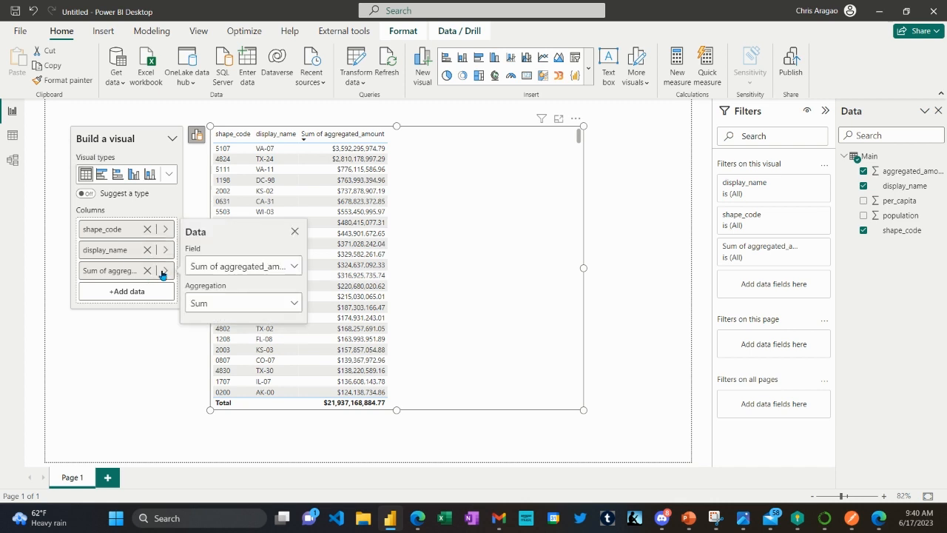
left_click(208, 304)
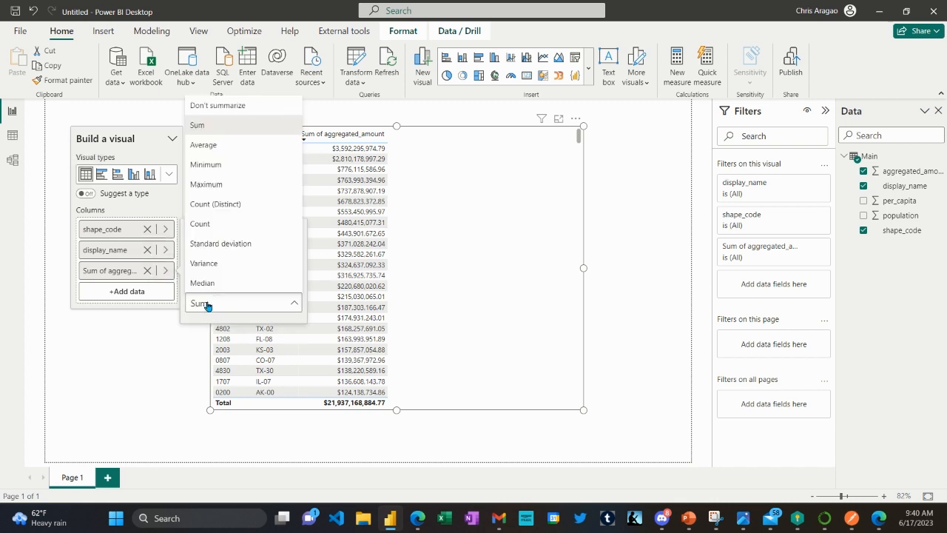
left_click(241, 108)
Step: Look through the unsummarized rows and sort the table visual by aggregated_amount in descending order
scroll(432, 217, "down", 15)
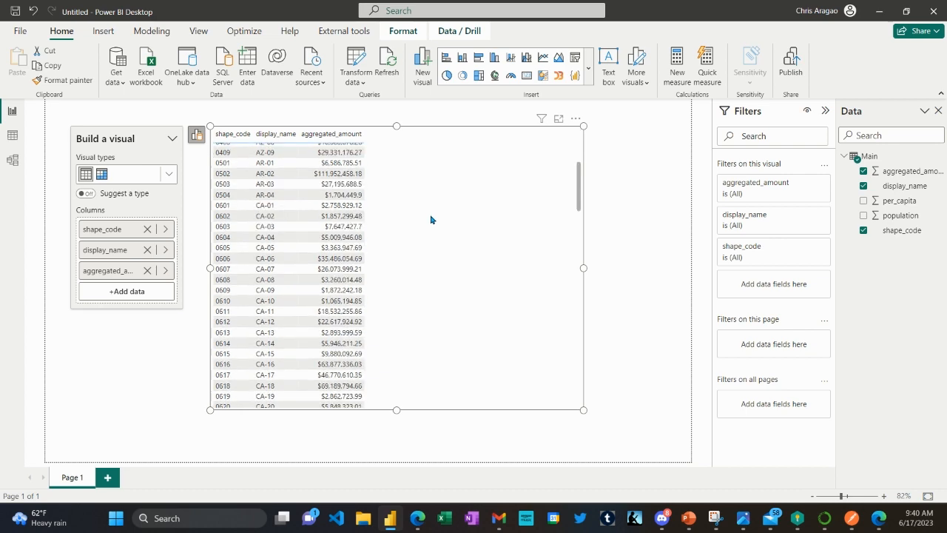
scroll(440, 231, "down", 10)
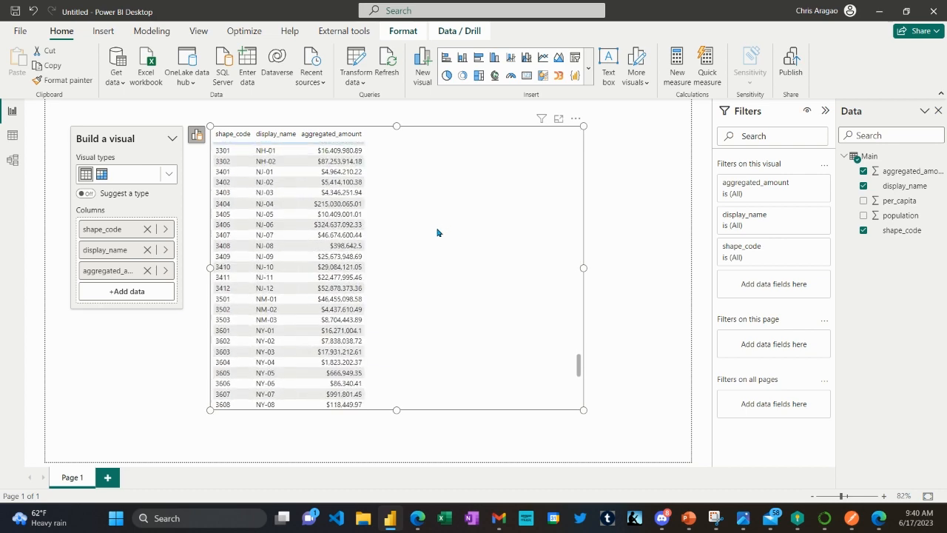
scroll(438, 232, "down", 8)
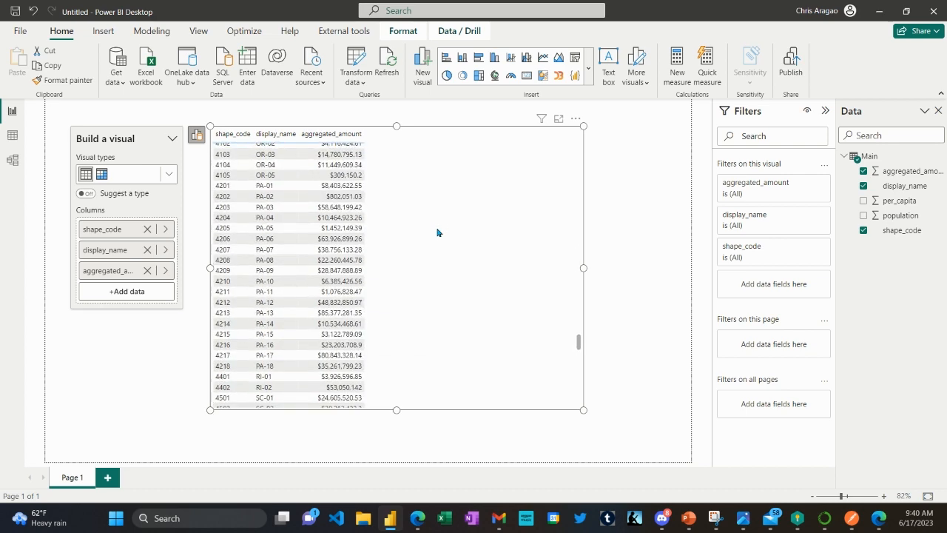
left_click(320, 136)
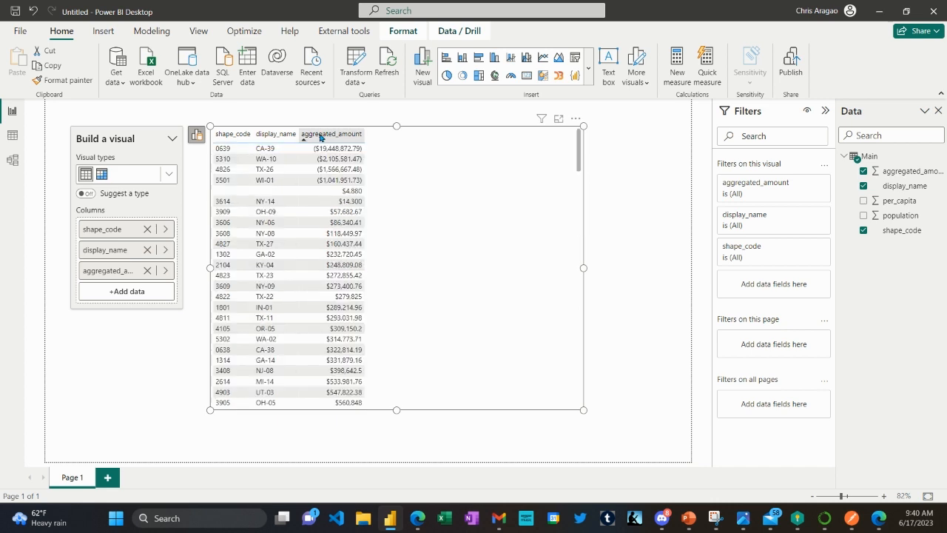
left_click(320, 137)
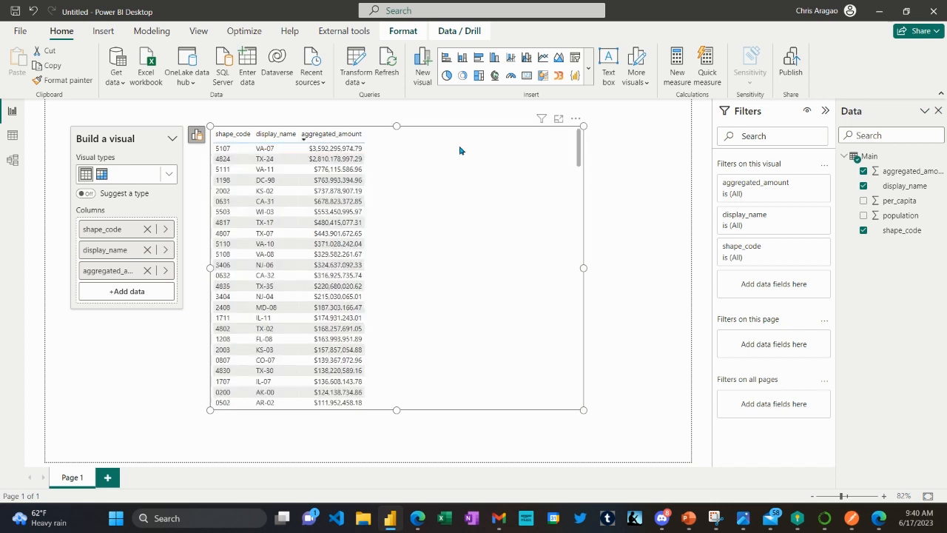
Step: Switch to the browser showing the spending_by_geography.md API contract on GitHub
key("alt+Tab")
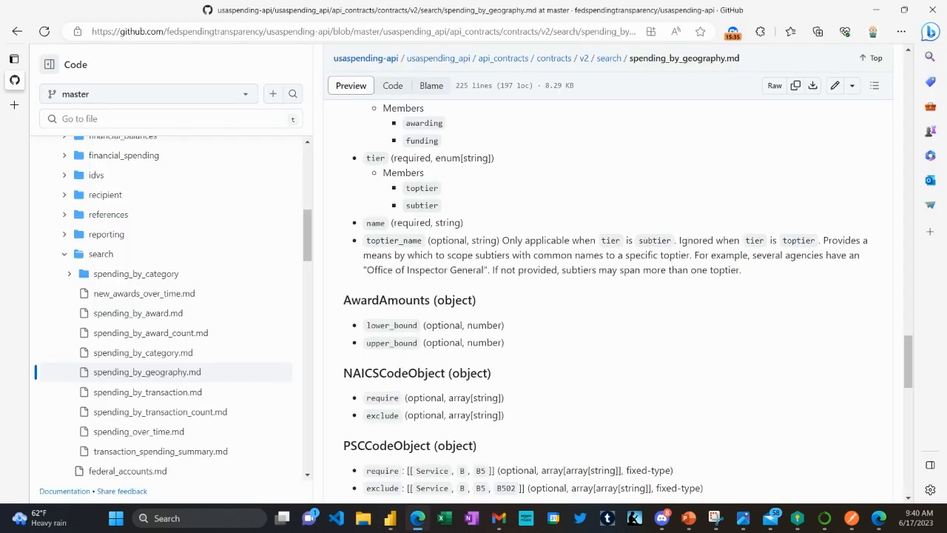